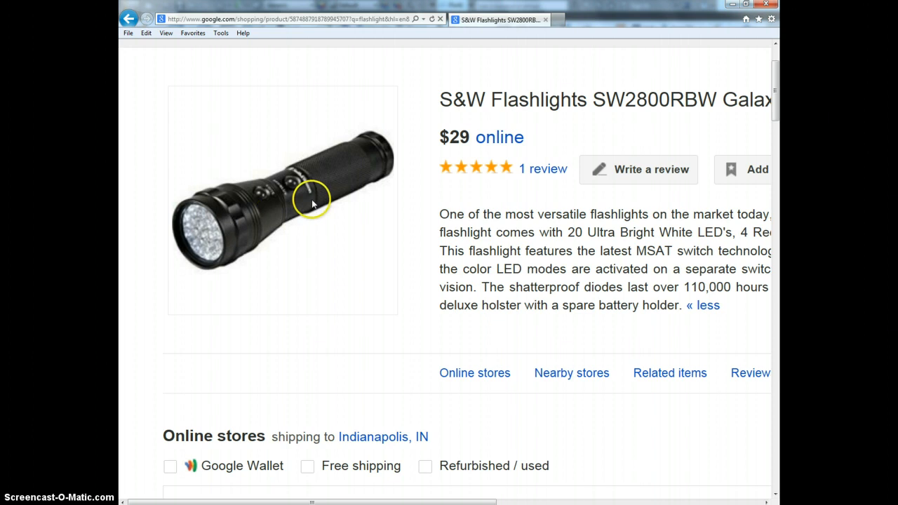
Switch to Autodesk Inventor and start a 2D sketch on the front origin plane of the new part
{"action": "key", "text": "alt+Tab"}
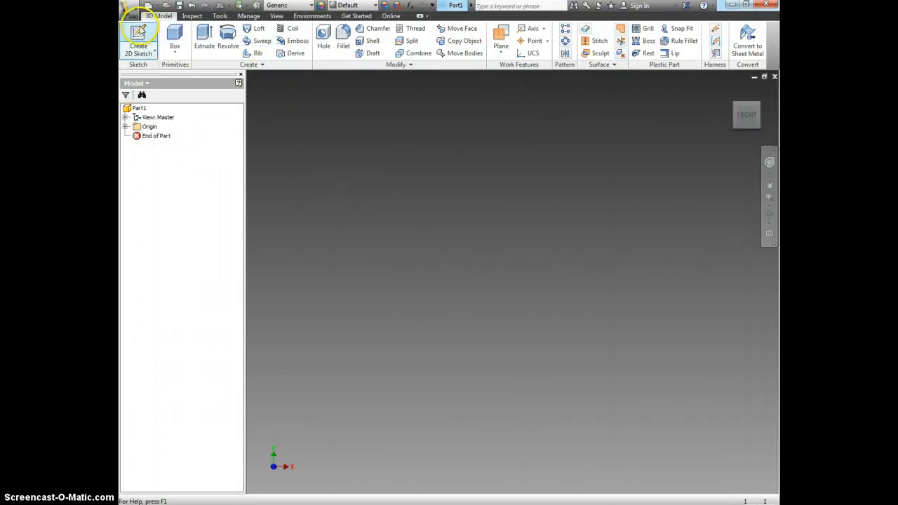
{"action": "left_click", "coordinate": [143, 36]}
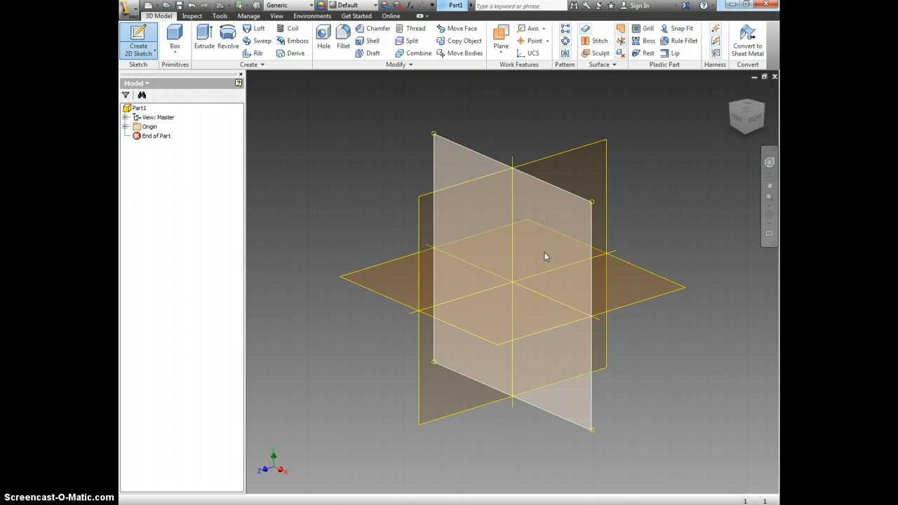
{"action": "left_click", "coordinate": [544, 257]}
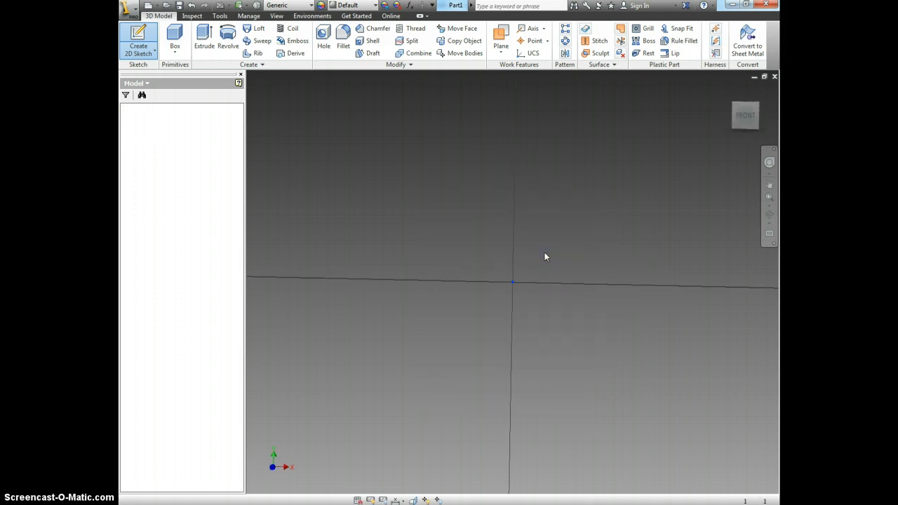
{"action": "middle_click_drag", "start_coordinate": [597, 162], "coordinate": [477, 275]}
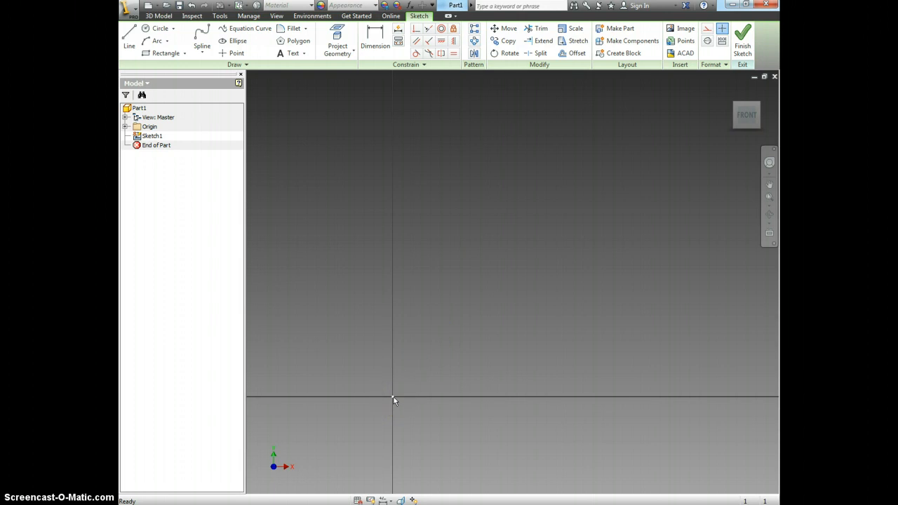
Check the flashlight reference photo and draw a vertical line about 1.02 in long upward from the origin
{"action": "key", "text": "alt+Tab"}
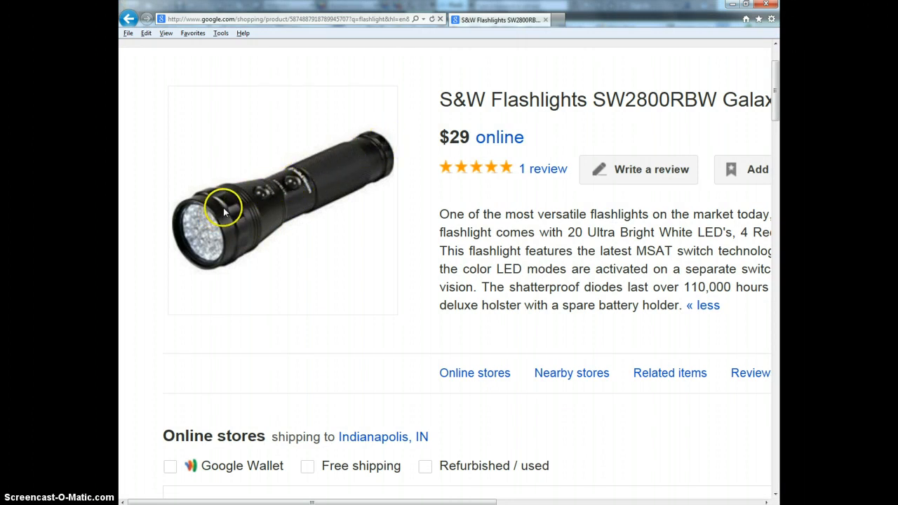
{"action": "key", "text": "alt+Tab"}
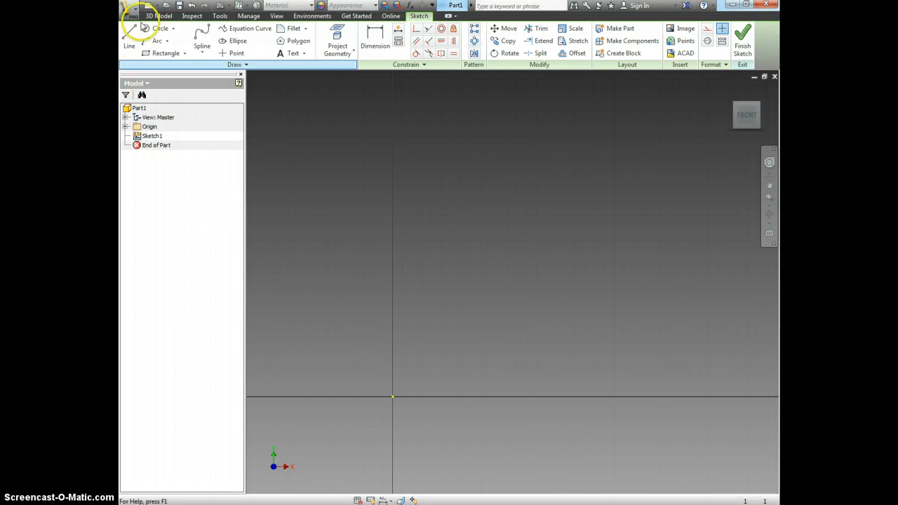
{"action": "left_click", "coordinate": [127, 35]}
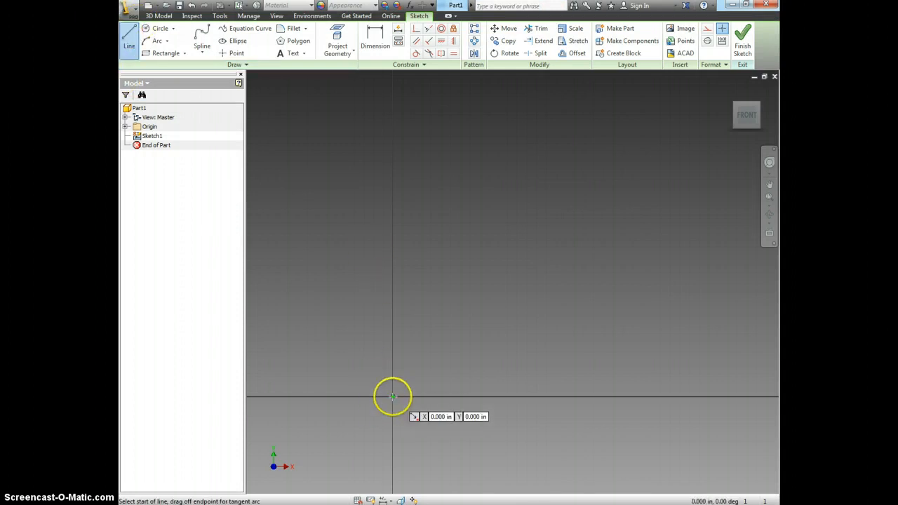
{"action": "left_click", "coordinate": [392, 397]}
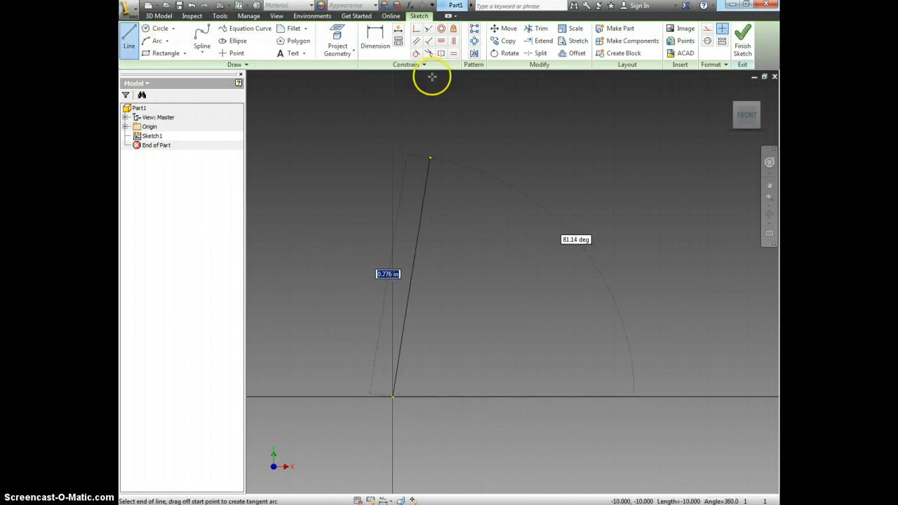
{"action": "left_click", "coordinate": [390, 80]}
Dimension the vertical line's length and set it to 7 in
{"action": "left_click", "coordinate": [375, 56]}
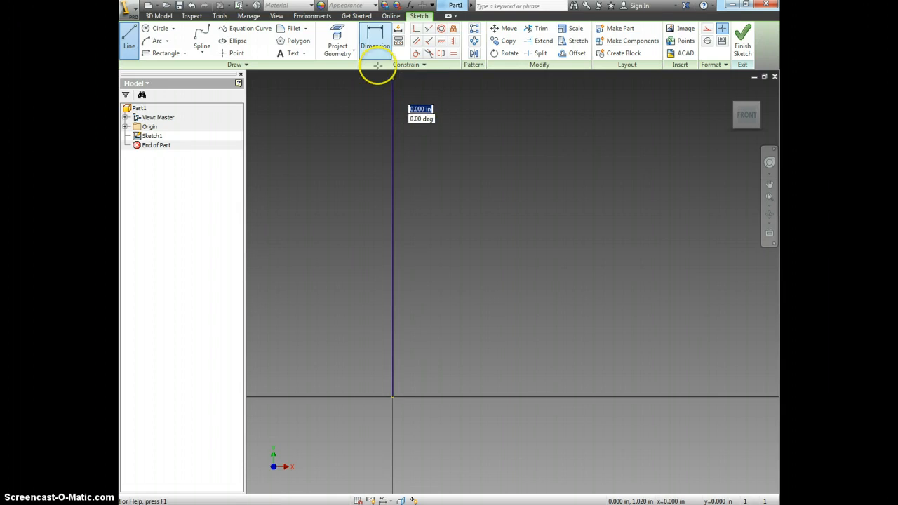
{"action": "left_click", "coordinate": [394, 232]}
{"action": "left_click", "coordinate": [364, 237]}
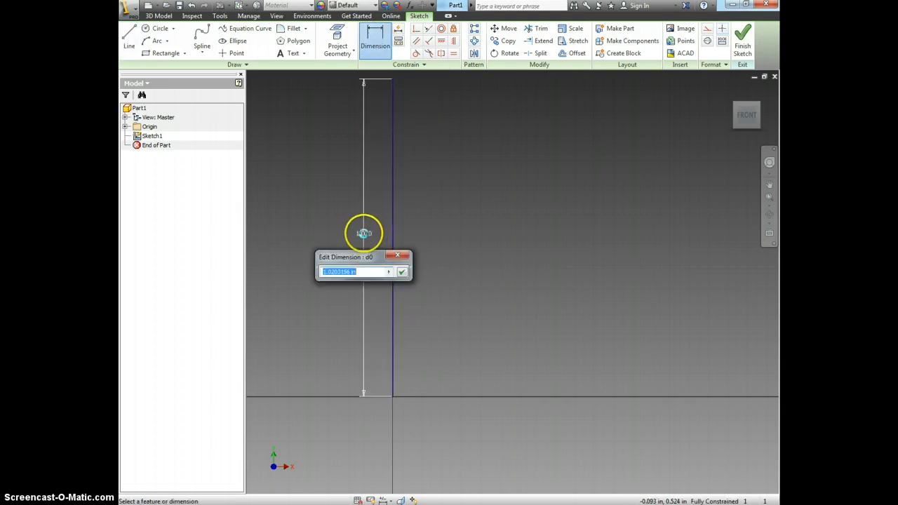
{"action": "key", "text": "alt+Tab"}
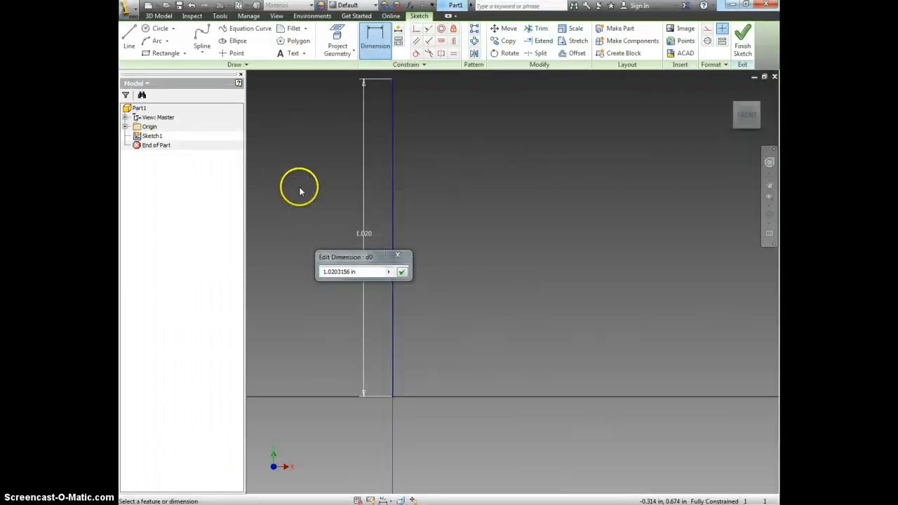
{"action": "type", "text": "1"}
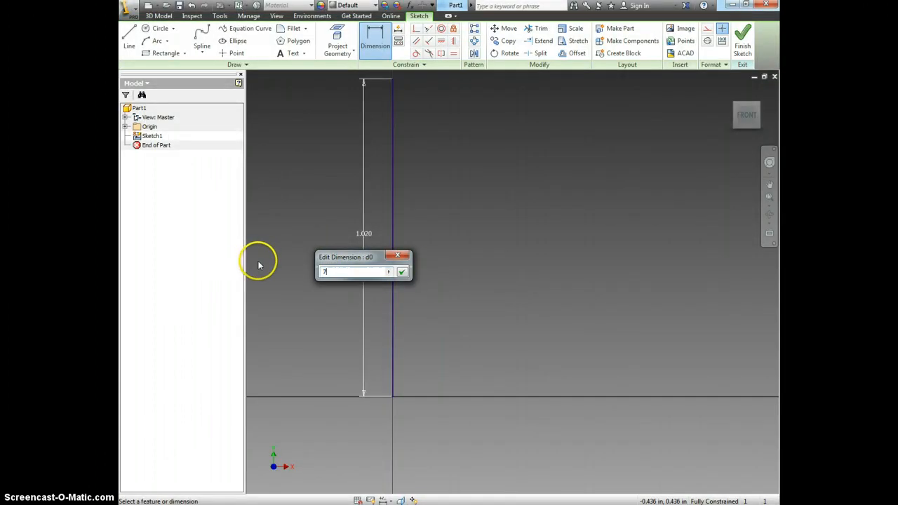
{"action": "key", "text": "Return"}
Draw a horizontal line about 1.71 in long from the origin as the bottom edge of the flashlight profile
{"action": "scroll", "coordinate": [449, 220], "scroll_direction": "down", "scroll_amount": 5}
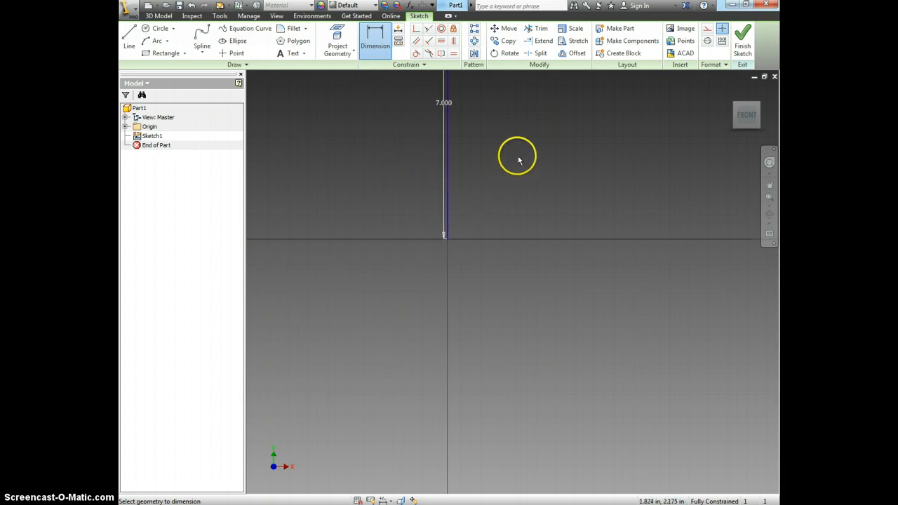
{"action": "scroll", "coordinate": [519, 158], "scroll_direction": "down", "scroll_amount": 2}
{"action": "middle_click_drag", "start_coordinate": [533, 151], "coordinate": [435, 223]}
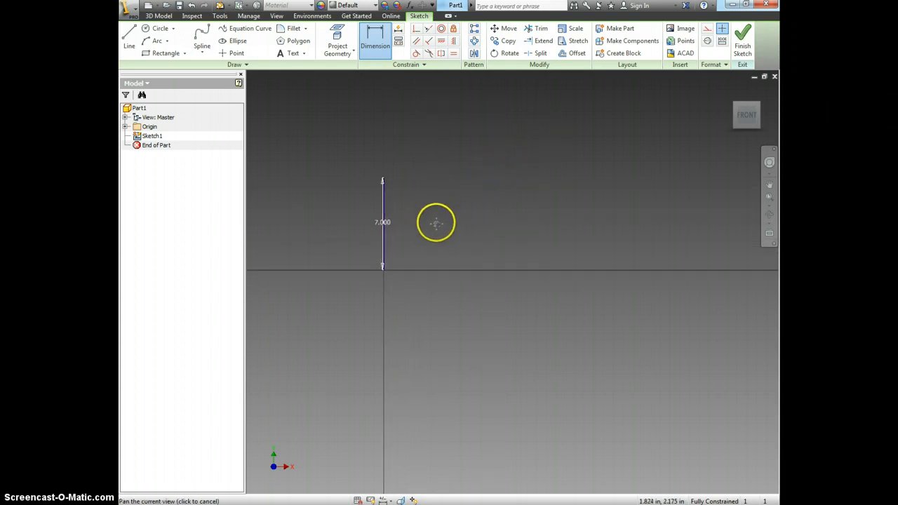
{"action": "scroll", "coordinate": [407, 232], "scroll_direction": "up", "scroll_amount": 5}
{"action": "scroll", "coordinate": [407, 232], "scroll_direction": "down", "scroll_amount": 2}
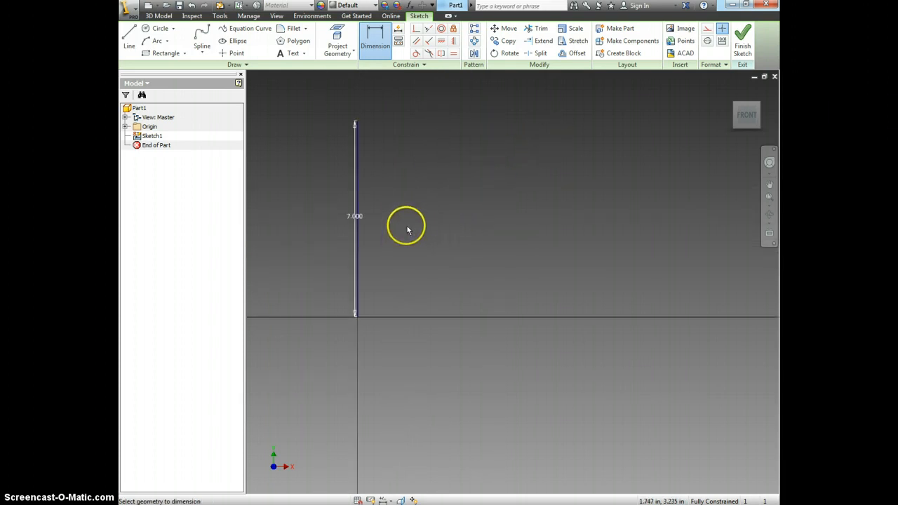
{"action": "left_click", "coordinate": [126, 36]}
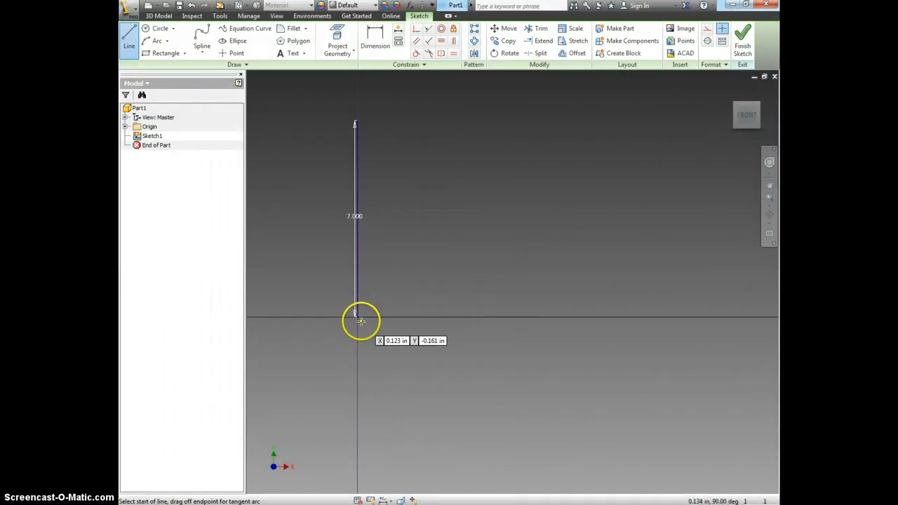
{"action": "left_click", "coordinate": [357, 315]}
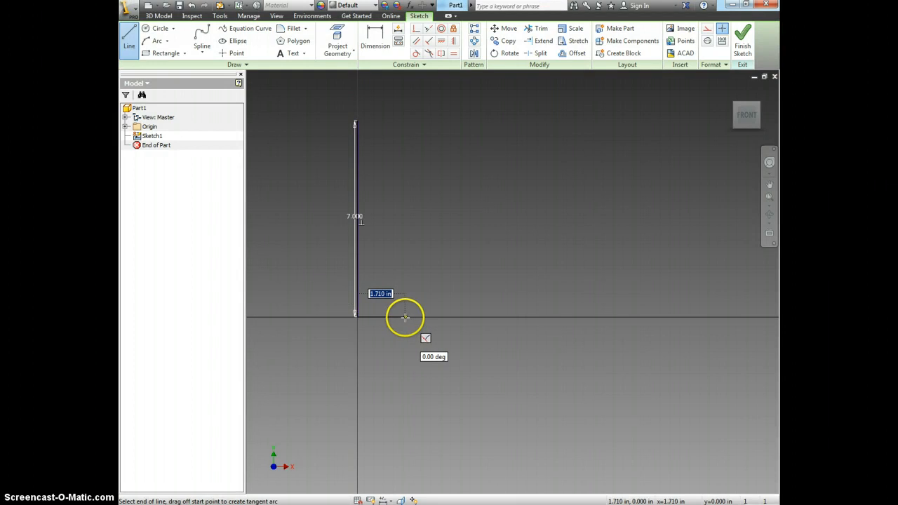
{"action": "left_click", "coordinate": [405, 315]}
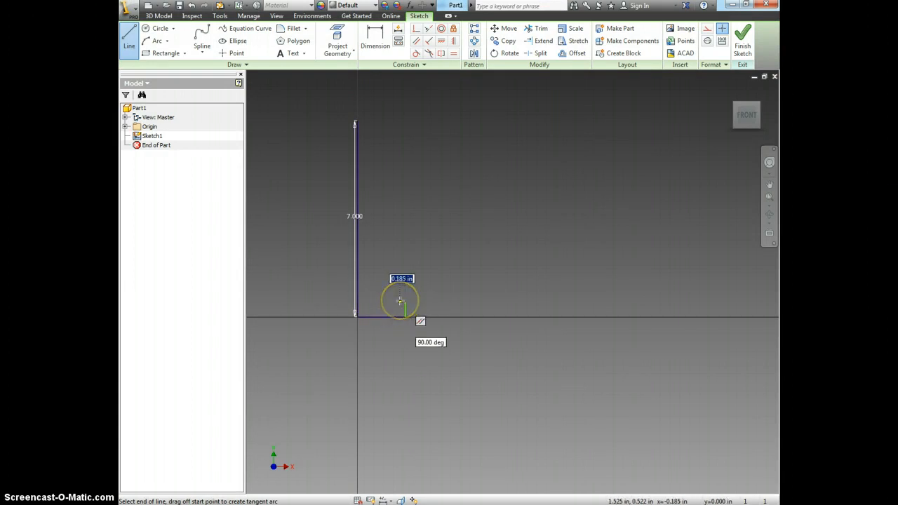
Following the flashlight photo, continue the profile with a short rise and a notch about 0.185 in deep near the base, returning outward
{"action": "key", "text": "alt+Tab"}
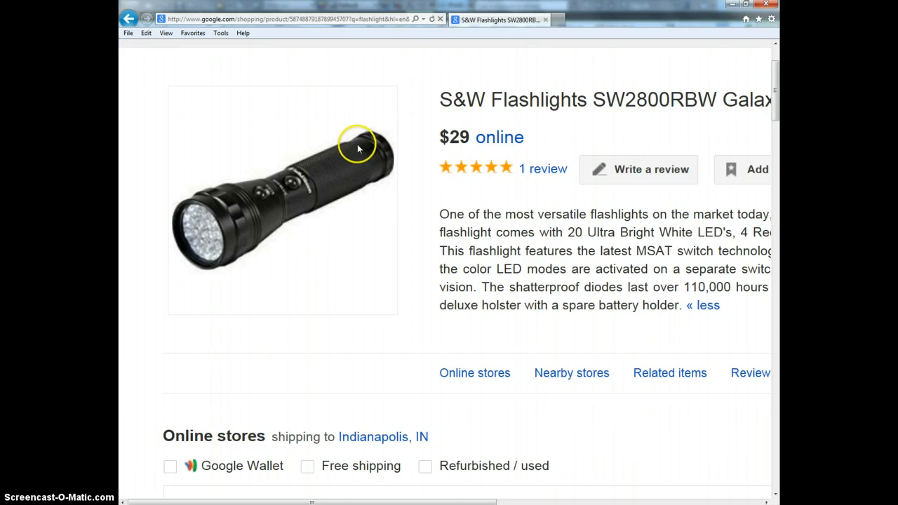
{"action": "key", "text": "alt+Tab"}
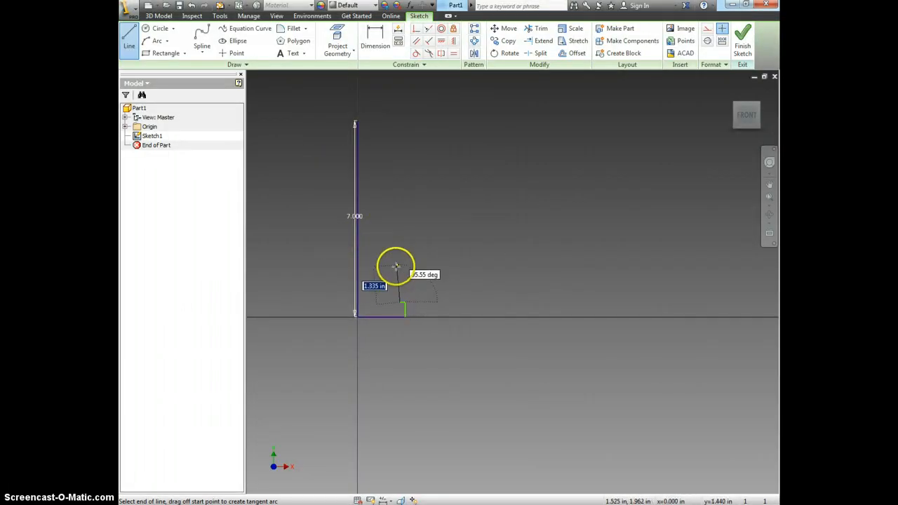
{"action": "key", "text": "alt+Tab"}
{"action": "key", "text": "alt+Tab"}
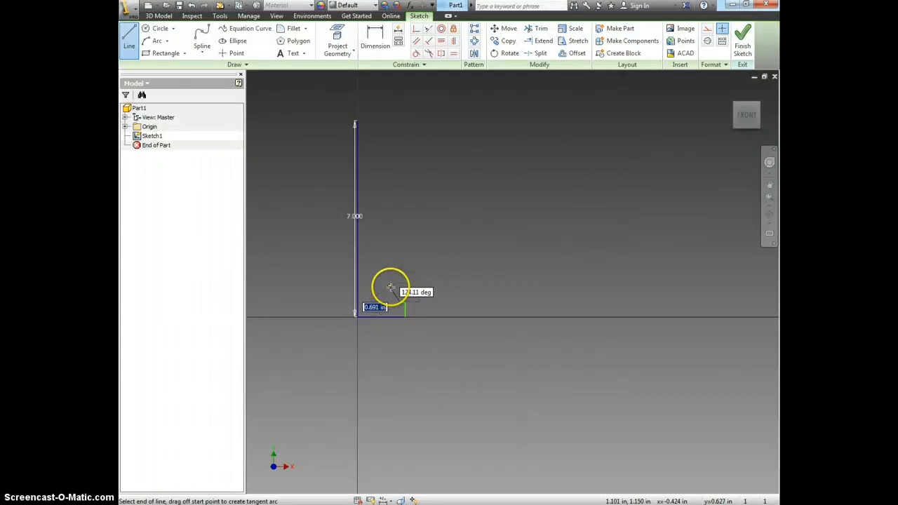
{"action": "left_click", "coordinate": [404, 288]}
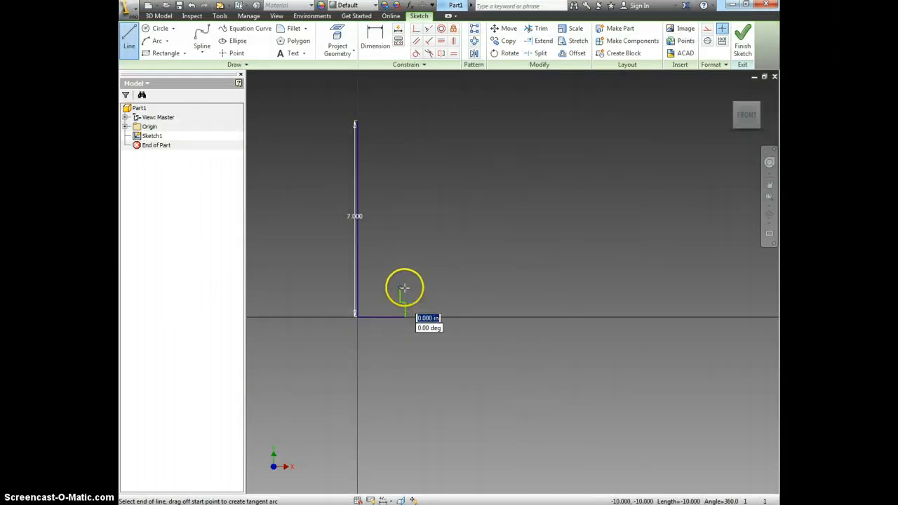
Draw the 4 in vertical handle edge, then step inward about 0.185 in and add a short vertical line above it
{"action": "left_click", "coordinate": [405, 188]}
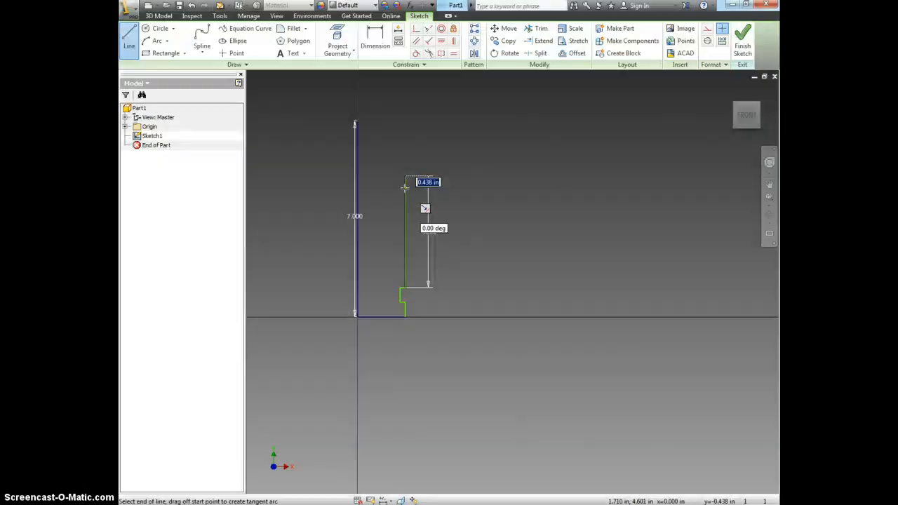
{"action": "left_click", "coordinate": [397, 174]}
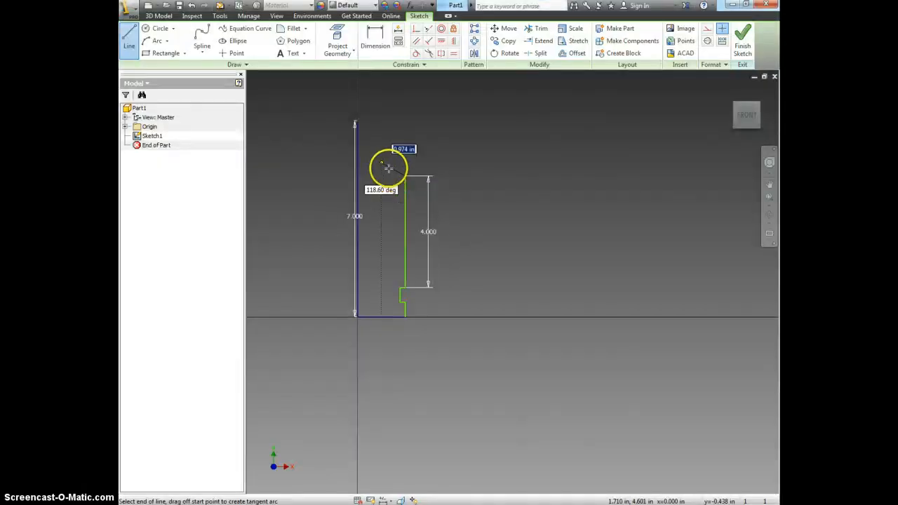
{"action": "key", "text": "alt+Tab"}
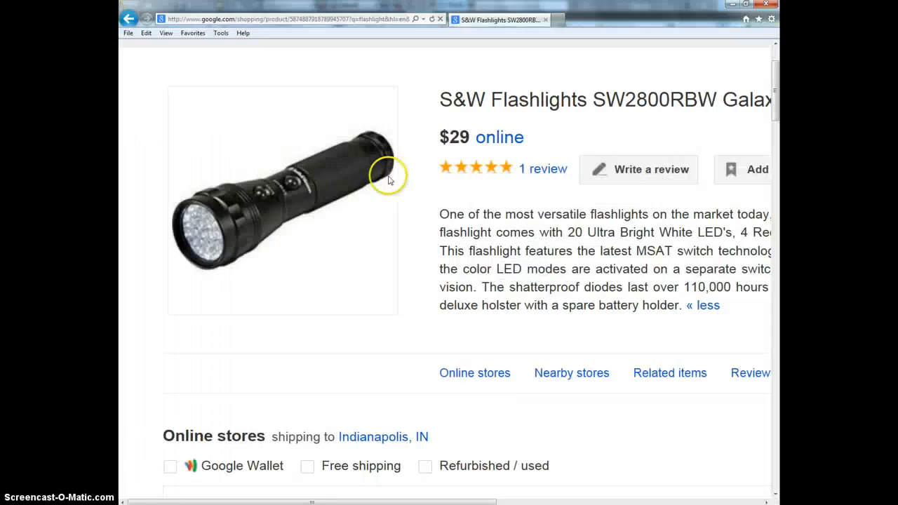
{"action": "key", "text": "alt+Tab"}
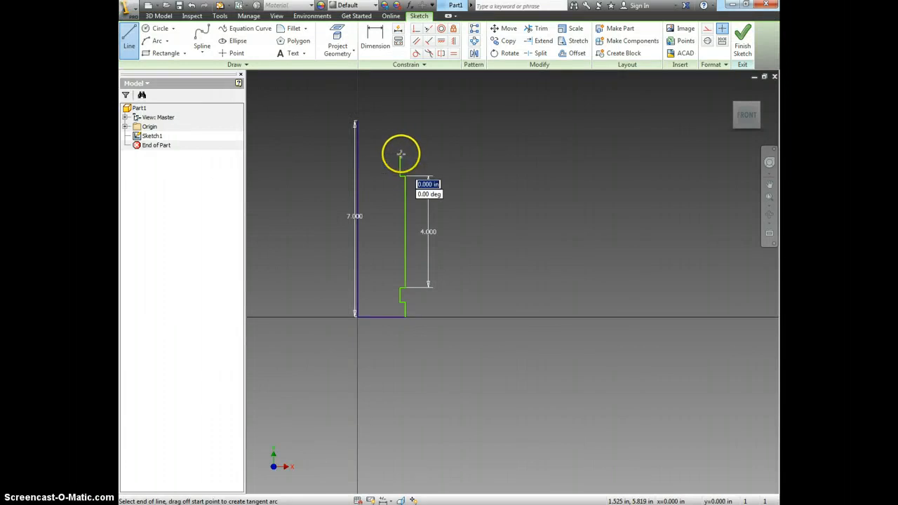
Compare with the photo and add an outward-slanting line about 2 in long for the flashlight's flared neck
{"action": "key", "text": "alt+Tab"}
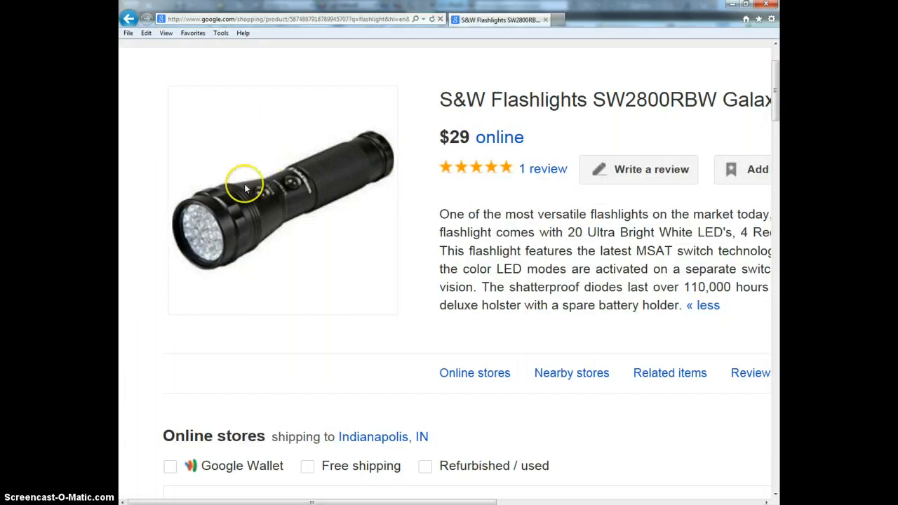
{"action": "key", "text": "alt+Tab"}
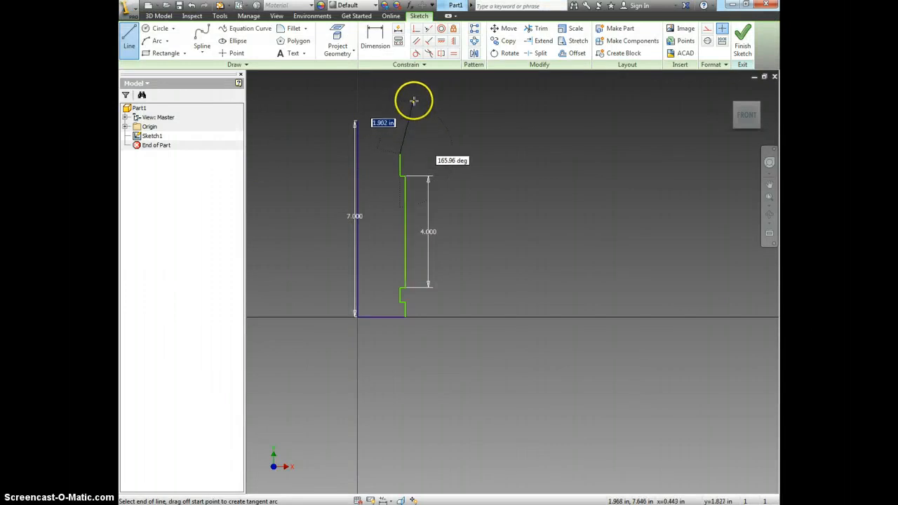
{"action": "key", "text": "alt+Tab"}
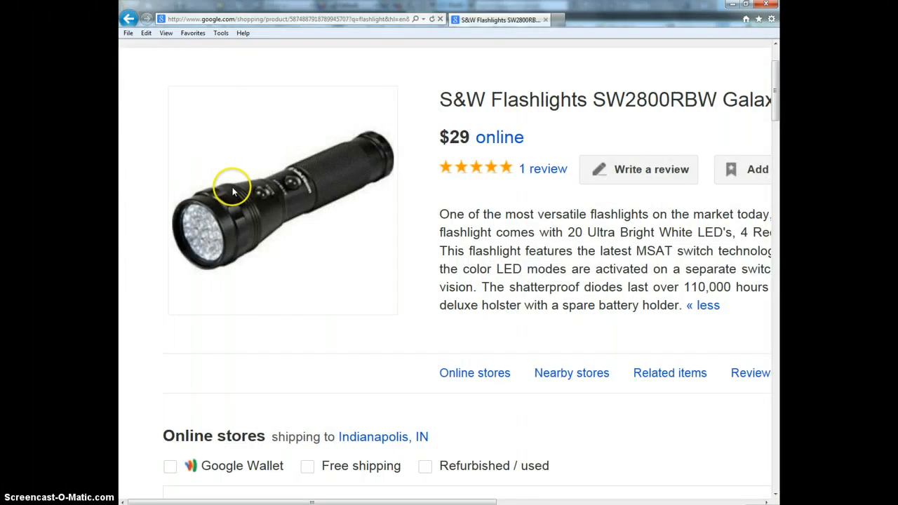
{"action": "key", "text": "alt+Tab"}
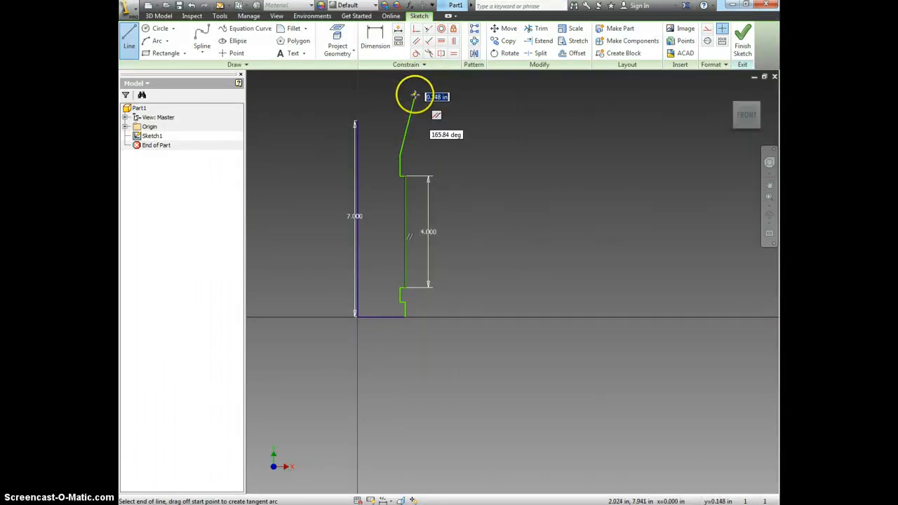
{"action": "left_click", "coordinate": [415, 89]}
Draw two small outward-bulging three-point arcs stacked vertically above the upper end of the slanted neck line
{"action": "left_click", "coordinate": [157, 41]}
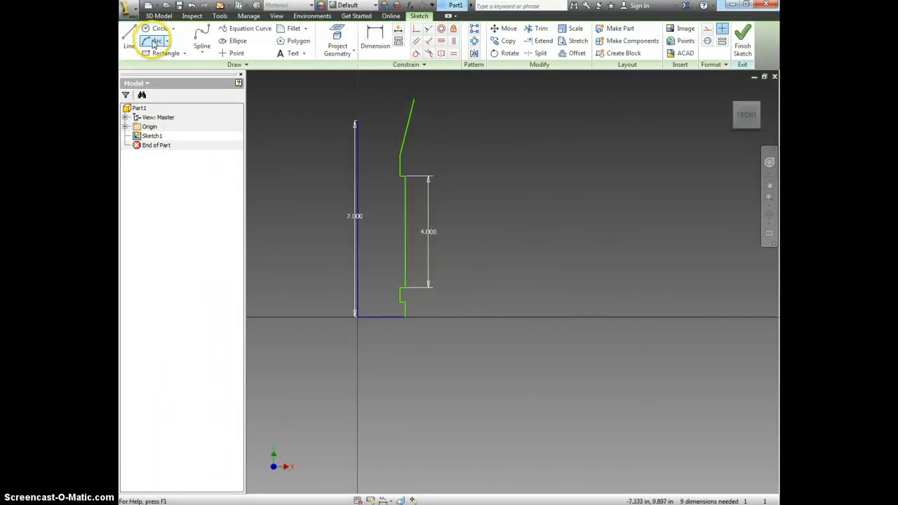
{"action": "left_click", "coordinate": [414, 92]}
{"action": "scroll", "coordinate": [414, 91], "scroll_direction": "up", "scroll_amount": 5}
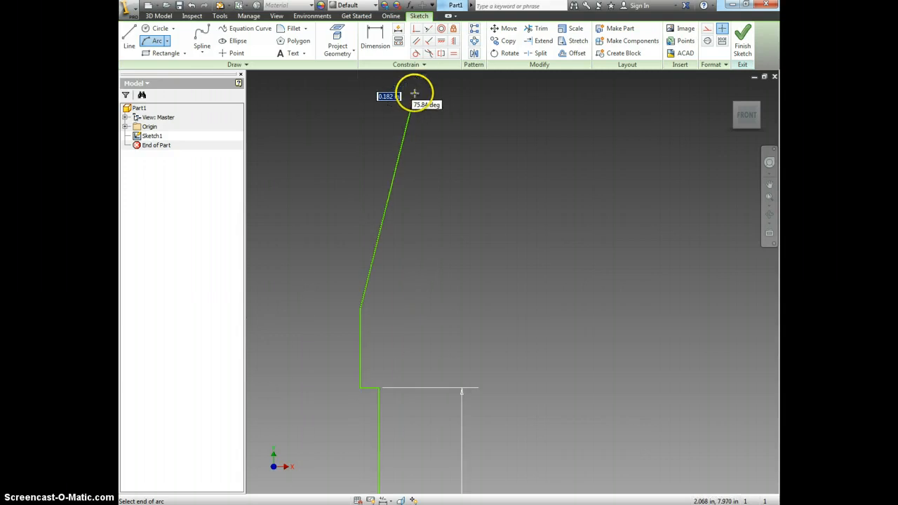
{"action": "left_click", "coordinate": [408, 99]}
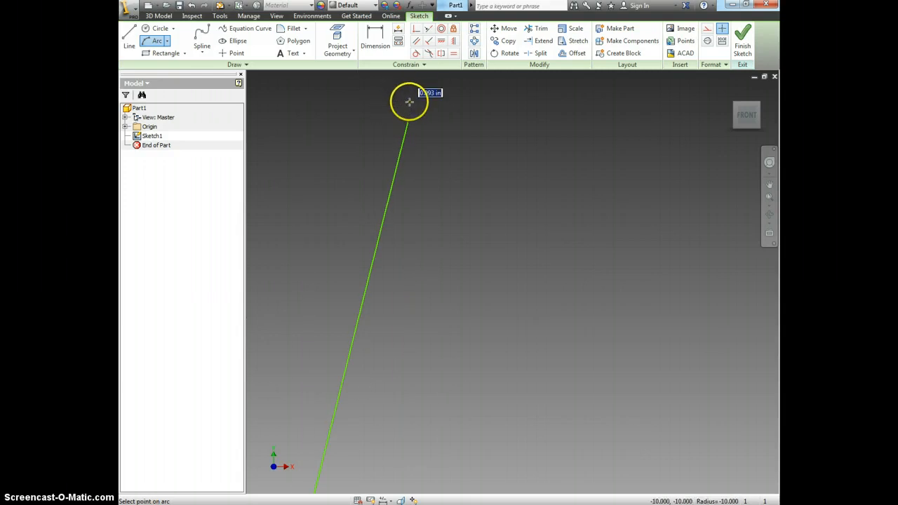
{"action": "left_click", "coordinate": [412, 106]}
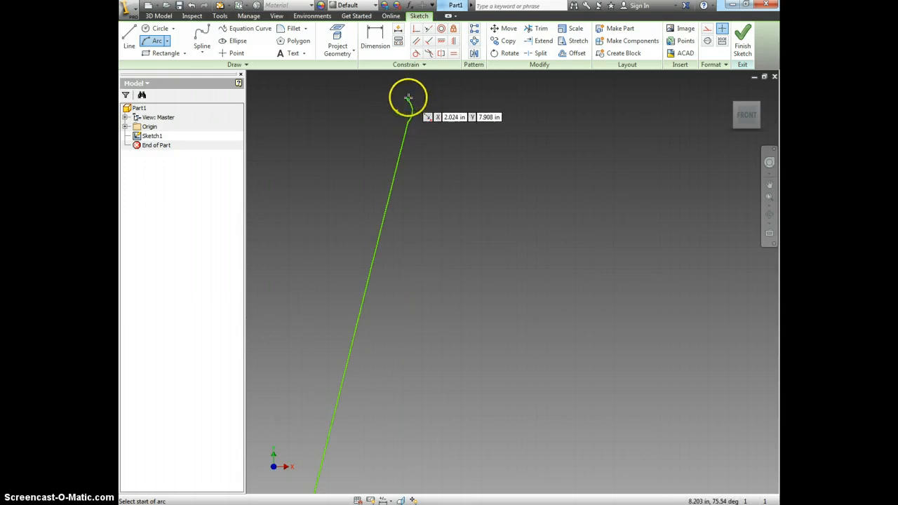
{"action": "left_click", "coordinate": [408, 86]}
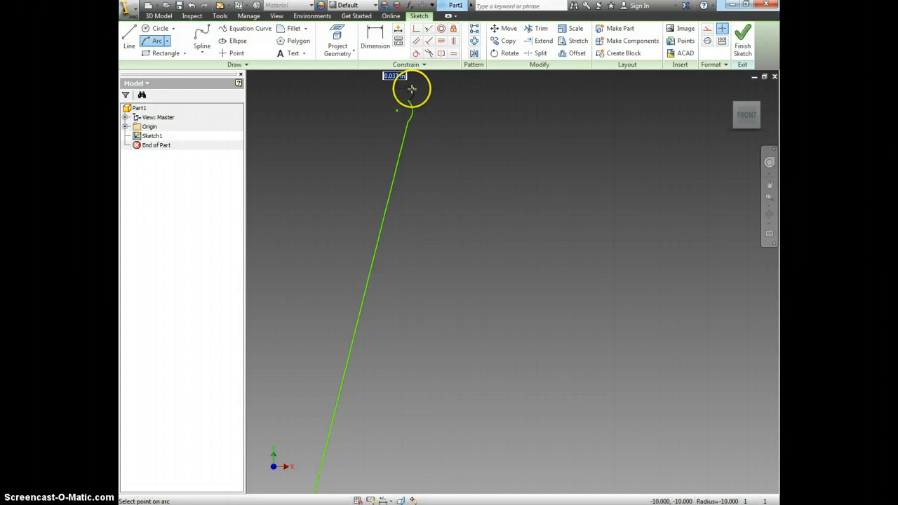
{"action": "left_click", "coordinate": [412, 92]}
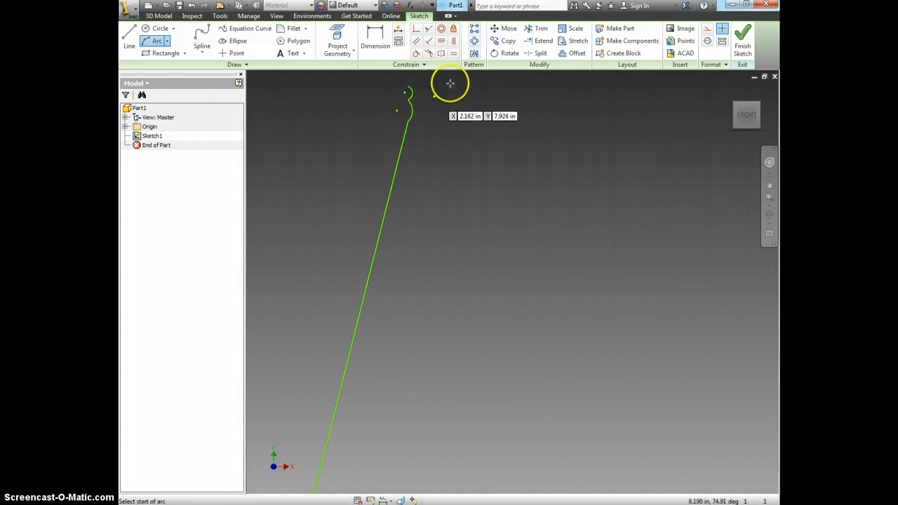
Apply an Equal constraint between the two small arcs above the neck line
{"action": "left_click", "coordinate": [453, 53]}
{"action": "left_click", "coordinate": [411, 110]}
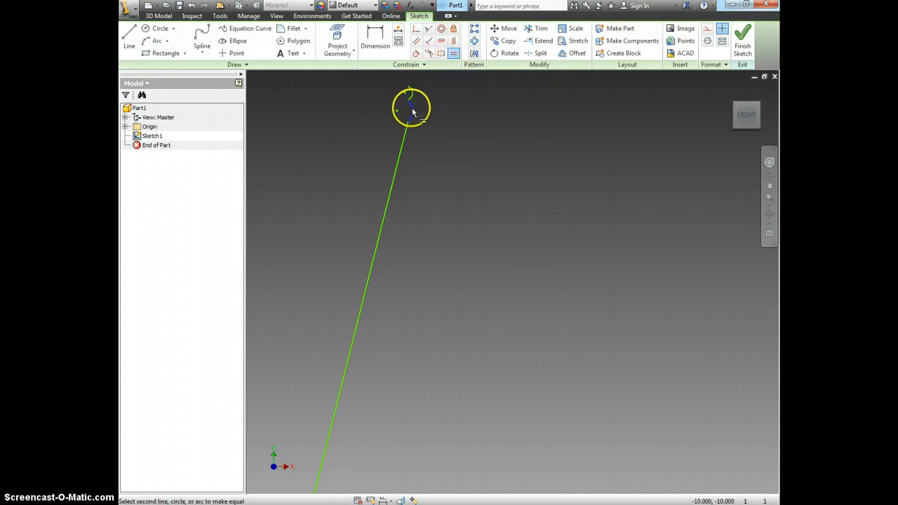
{"action": "left_click", "coordinate": [412, 92]}
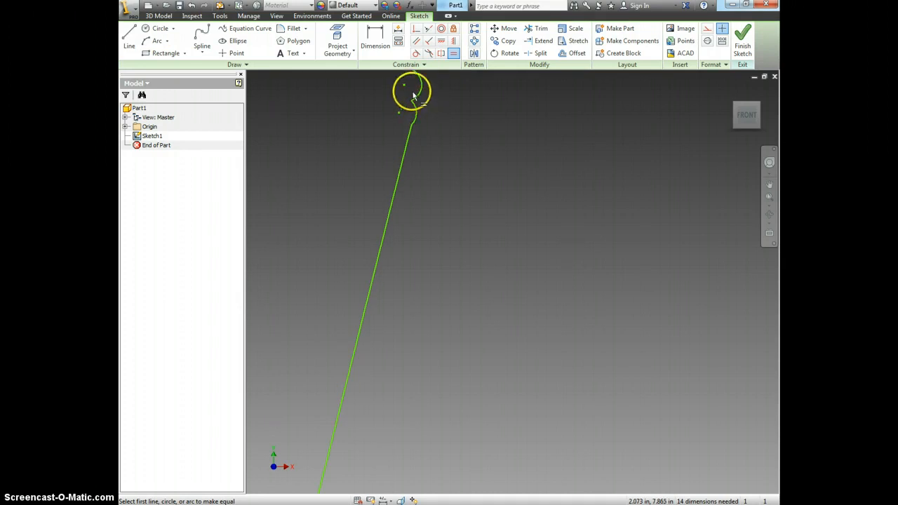
Add a third outward-bulging arc with a vertical span of about 0.14 in above the two existing arcs
{"action": "left_click", "coordinate": [158, 40]}
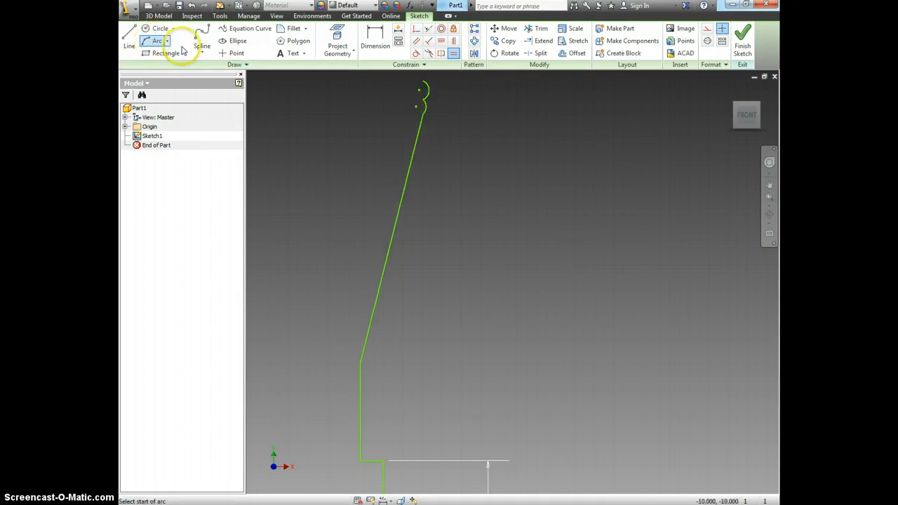
{"action": "left_click", "coordinate": [423, 82]}
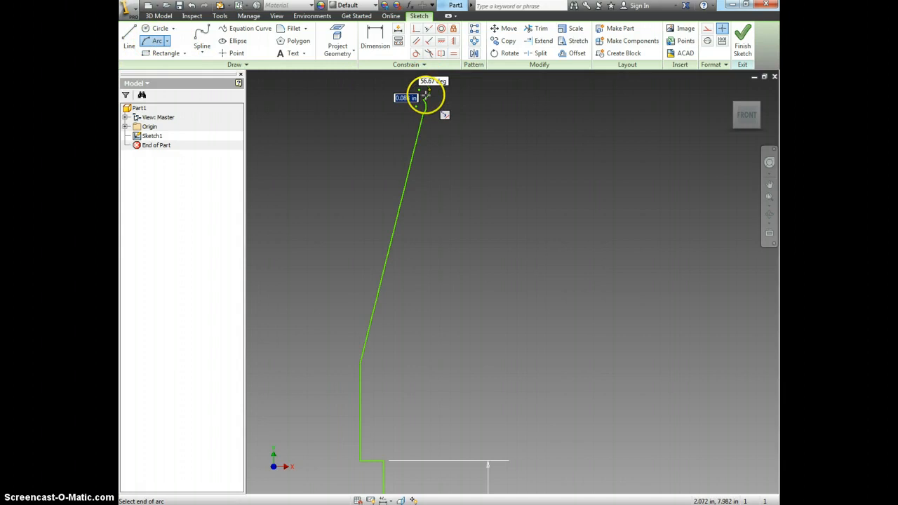
{"action": "middle_click_drag", "start_coordinate": [427, 91], "coordinate": [415, 137]}
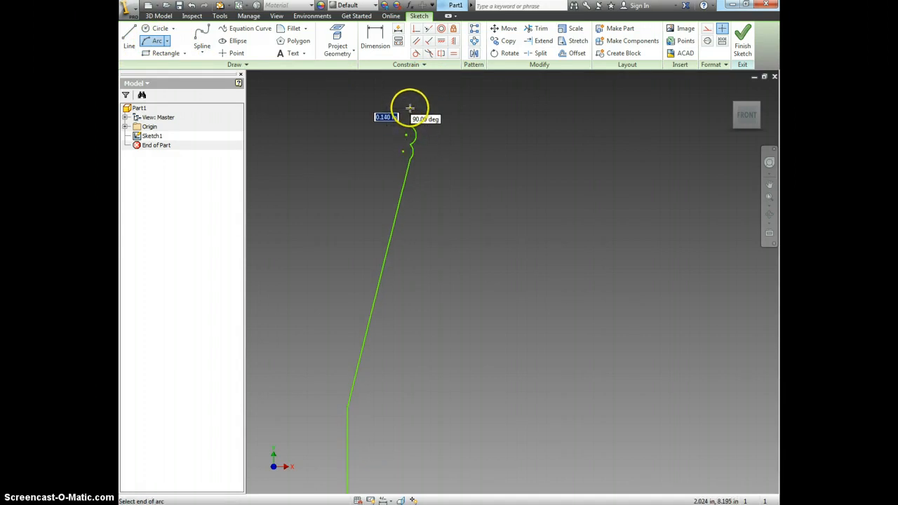
{"action": "left_click", "coordinate": [410, 108]}
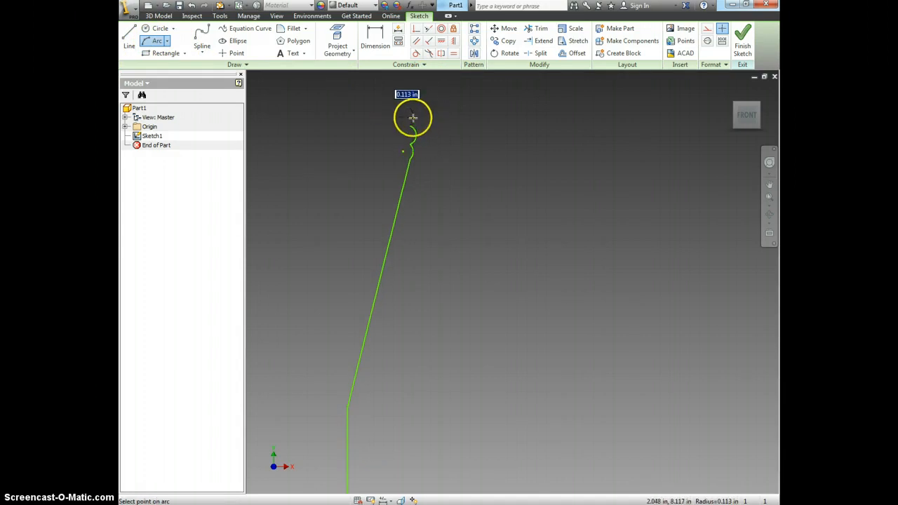
{"action": "left_click", "coordinate": [412, 119]}
{"action": "key", "text": "Escape"}
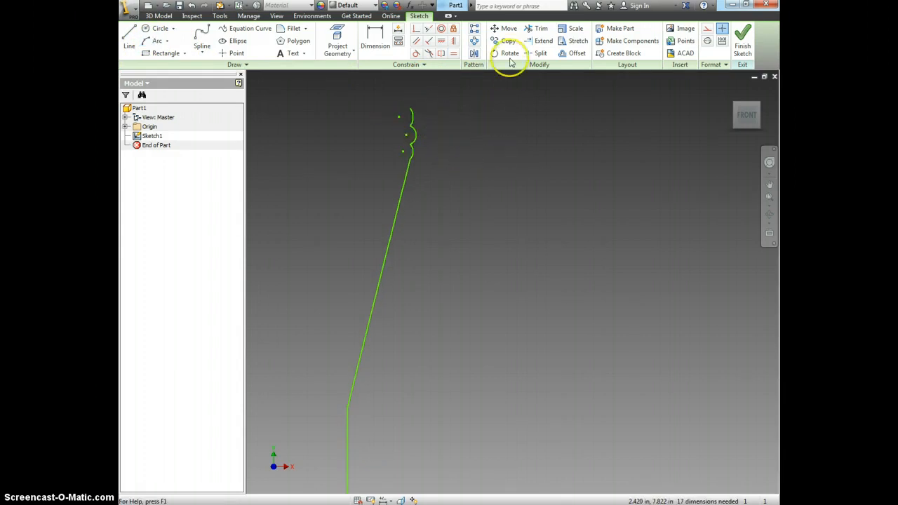
Apply Equal constraints among the three stacked arcs so they share the same radius
{"action": "left_click", "coordinate": [454, 54]}
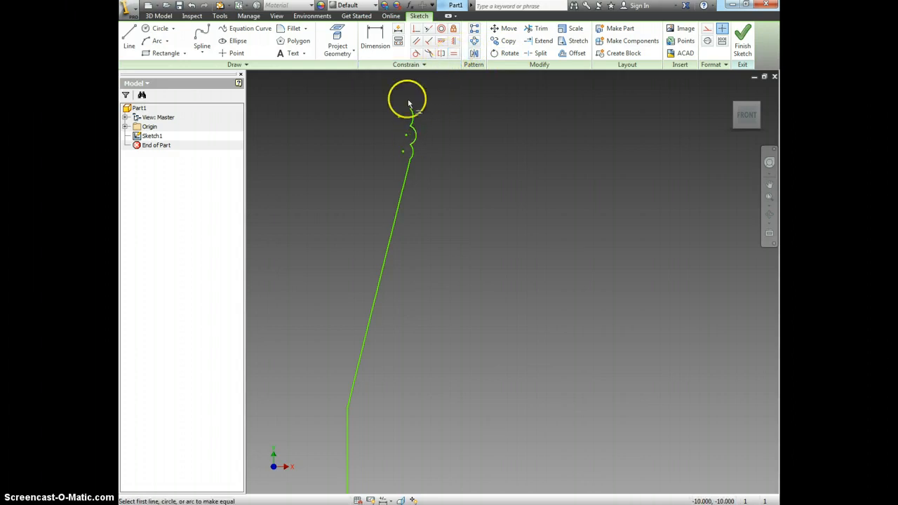
{"action": "left_click", "coordinate": [413, 146]}
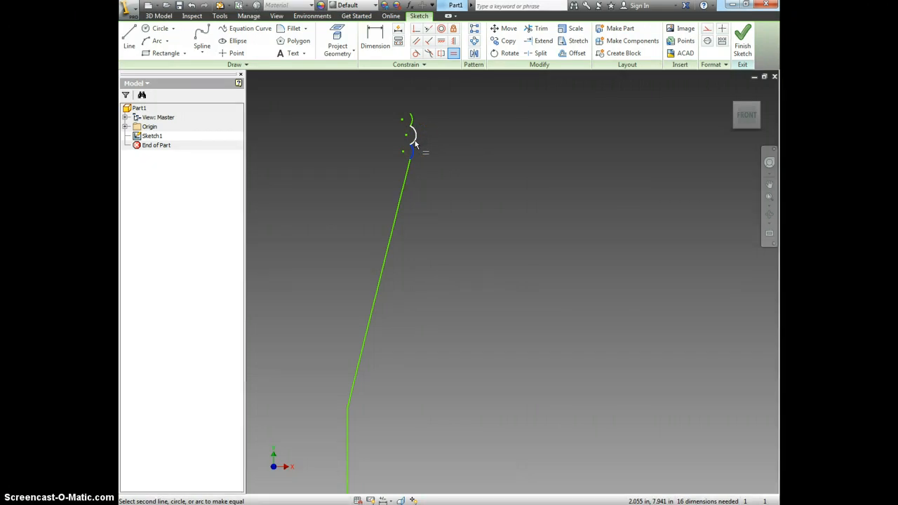
{"action": "left_click", "coordinate": [422, 148]}
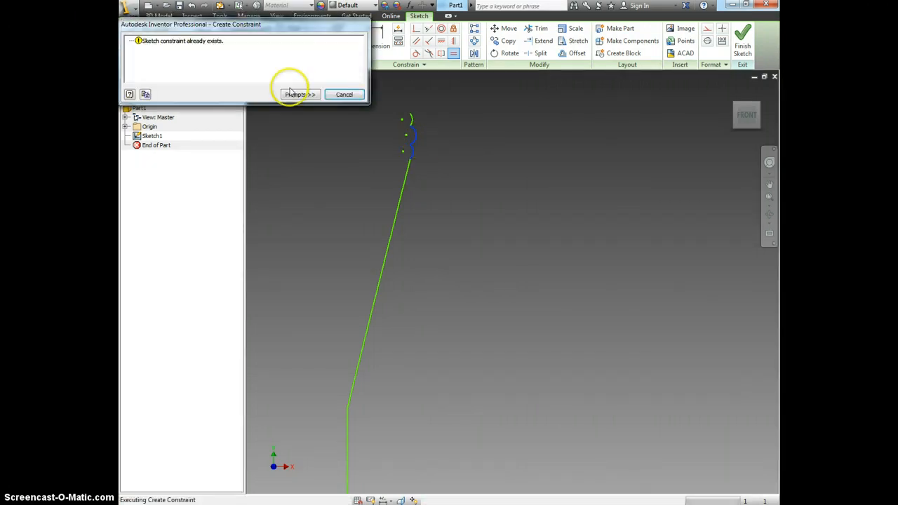
{"action": "left_click", "coordinate": [357, 94]}
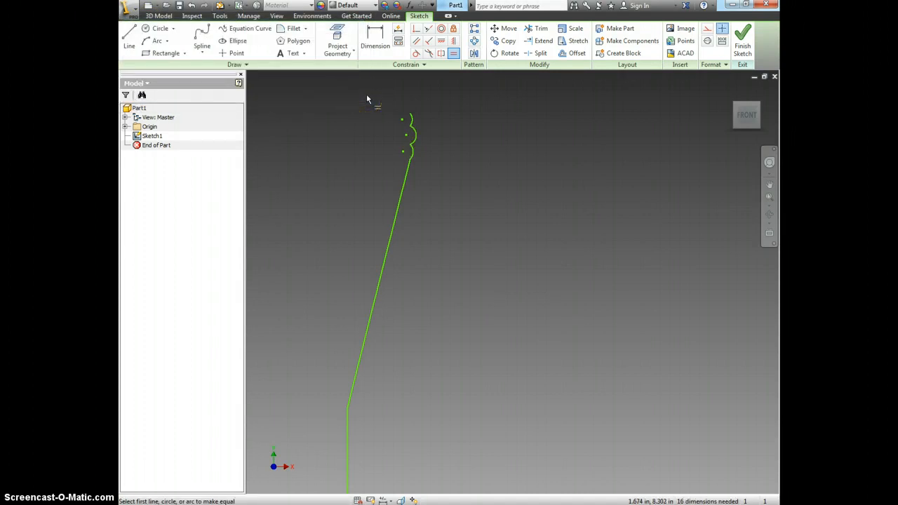
{"action": "key", "text": "Escape"}
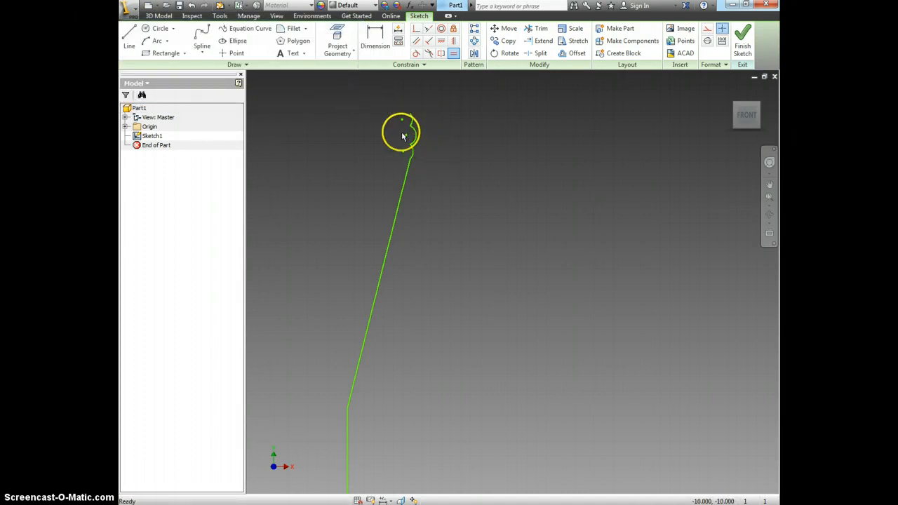
Delete all three arcs above the neck line
{"action": "left_click_drag", "start_coordinate": [428, 156], "coordinate": [375, 99]}
{"action": "key", "text": "Delete"}
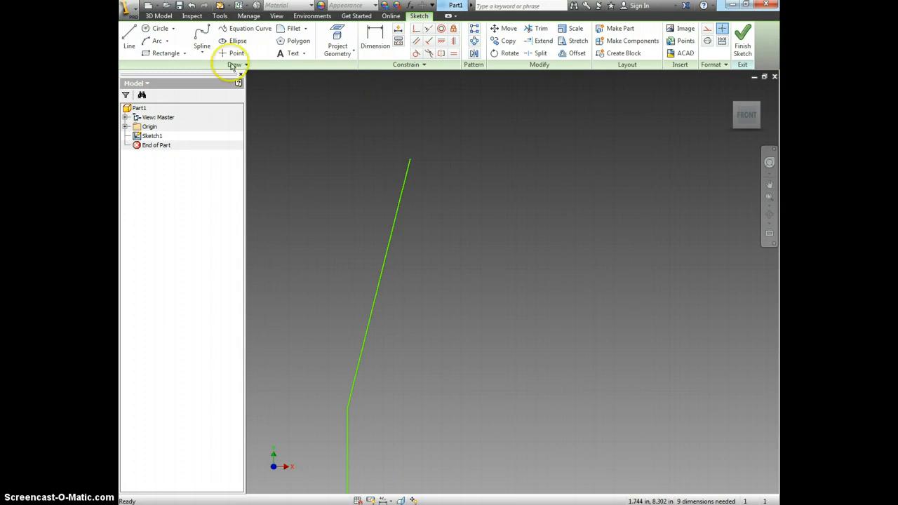
Draw three stacked outward-bulging arcs from the neck line's upper end, each spanning 0.1 in vertically
{"action": "left_click", "coordinate": [156, 41]}
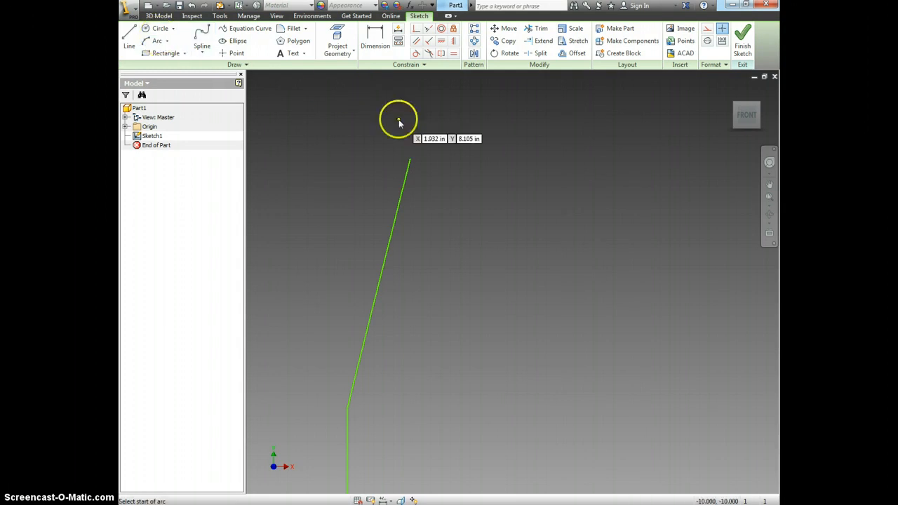
{"action": "left_click", "coordinate": [410, 157]}
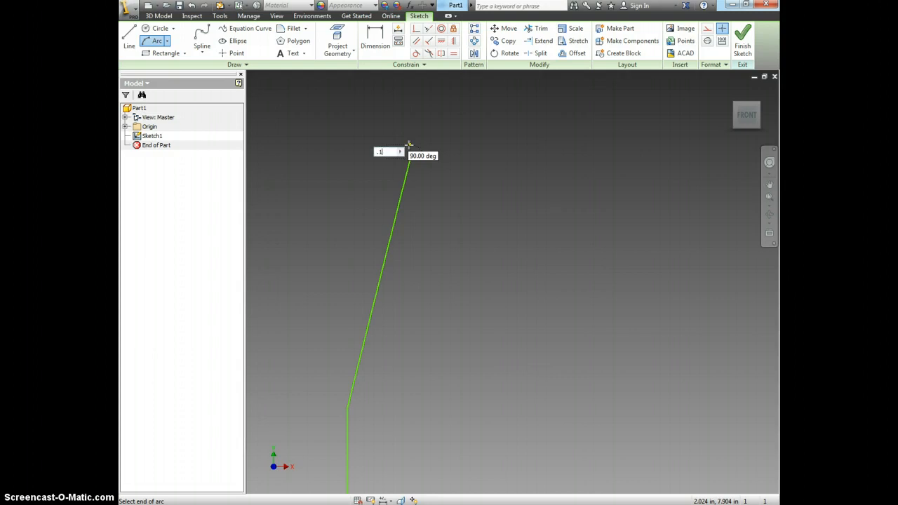
{"action": "key", "text": "Tab"}
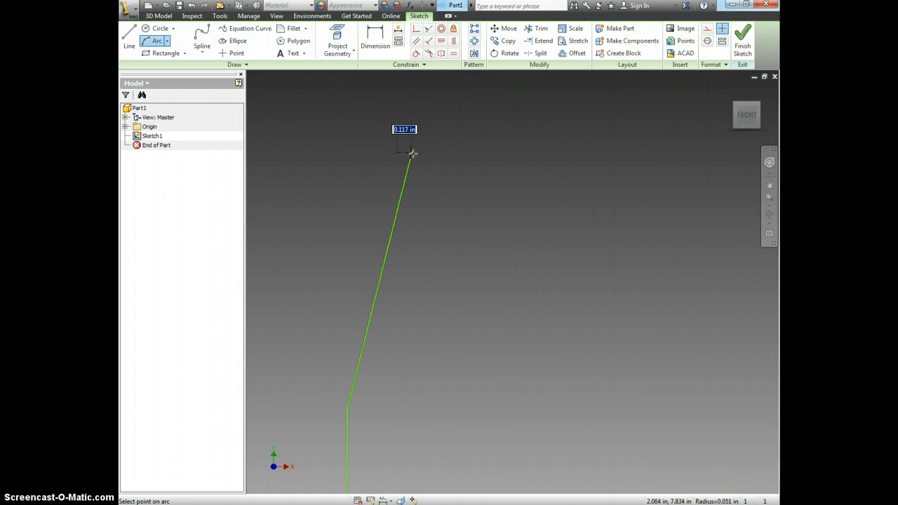
{"action": "left_click", "coordinate": [412, 153]}
{"action": "left_click", "coordinate": [410, 146]}
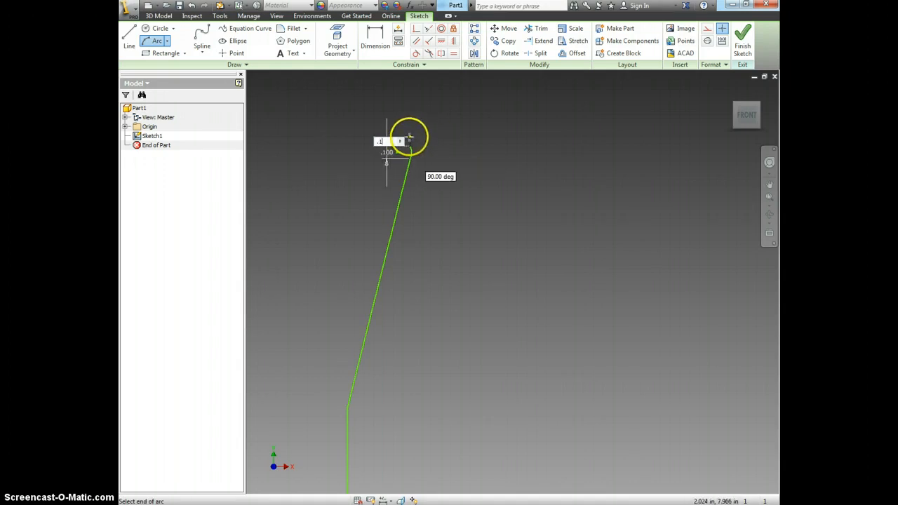
{"action": "left_click", "coordinate": [410, 136]}
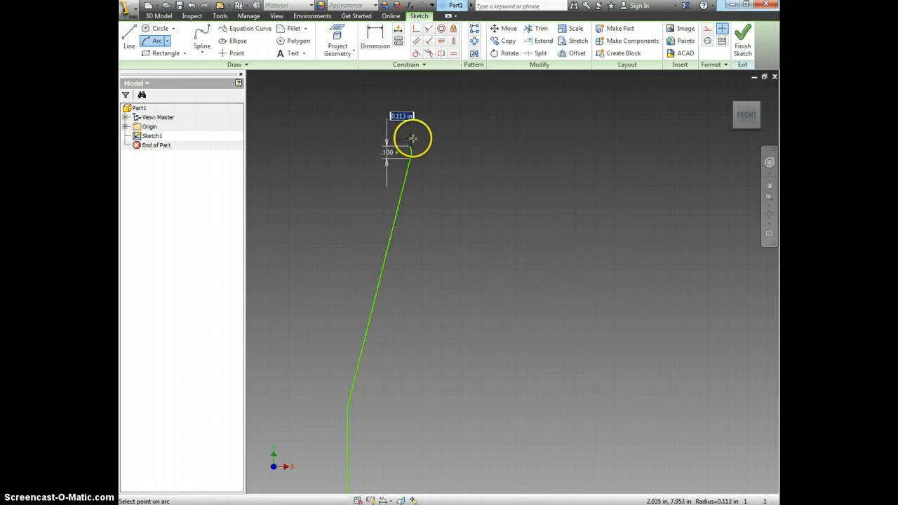
{"action": "left_click", "coordinate": [413, 138]}
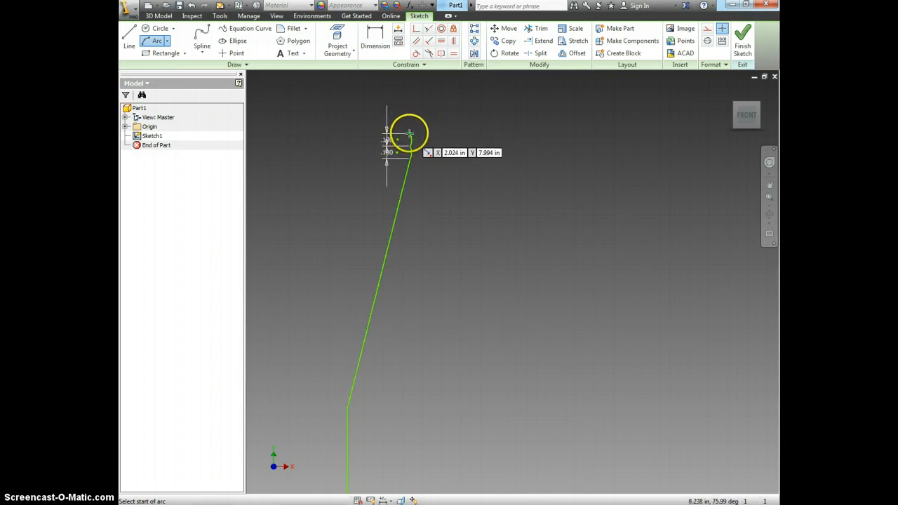
{"action": "left_click", "coordinate": [411, 133]}
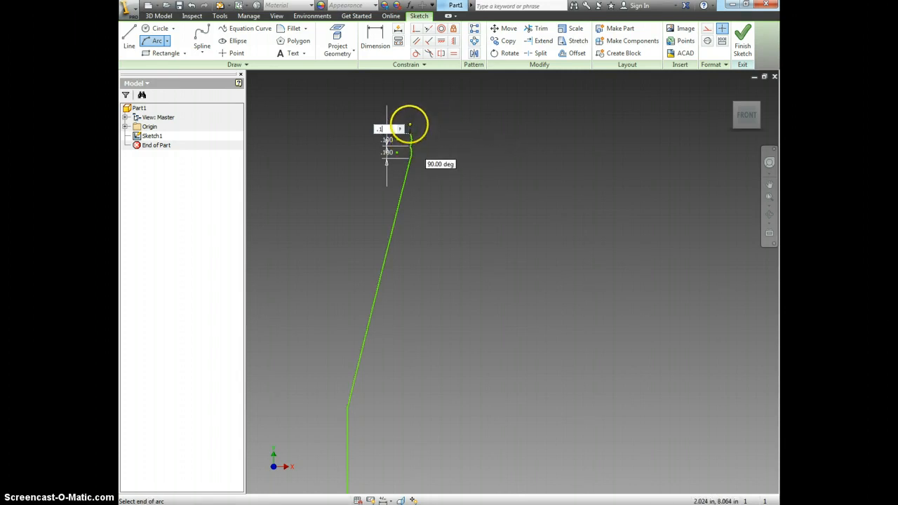
{"action": "left_click", "coordinate": [409, 126]}
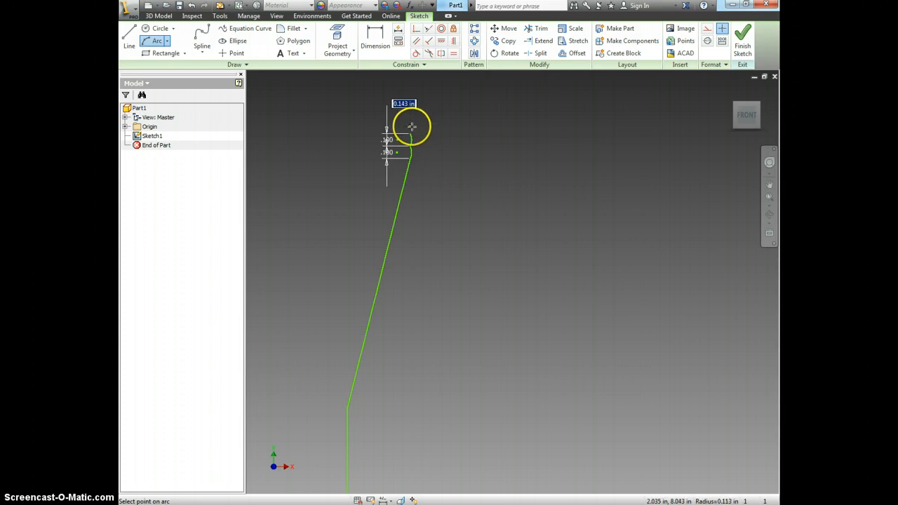
{"action": "left_click", "coordinate": [413, 126]}
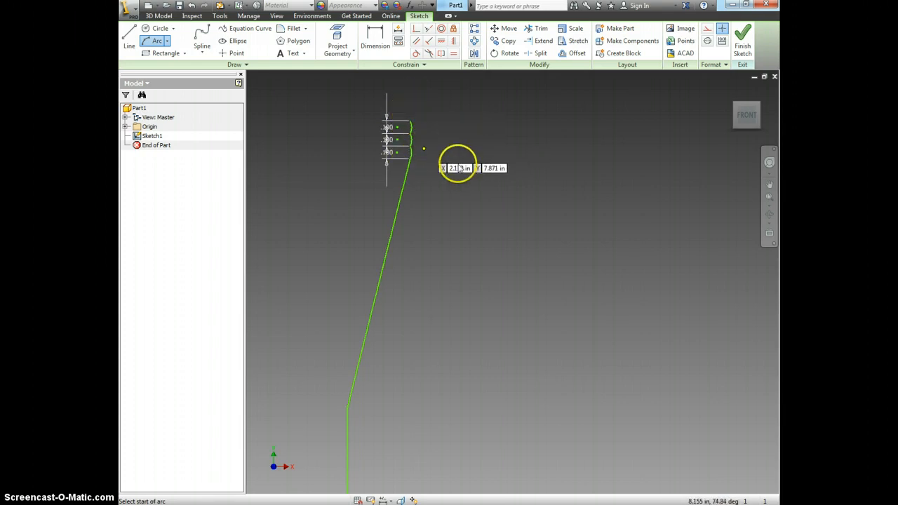
{"action": "key", "text": "Escape"}
Following the flashlight photo, continue above the arcs with a short rise, a small outward rectangular rib, and a vertical line up to about Y 8.74 in
{"action": "key", "text": "alt+Tab"}
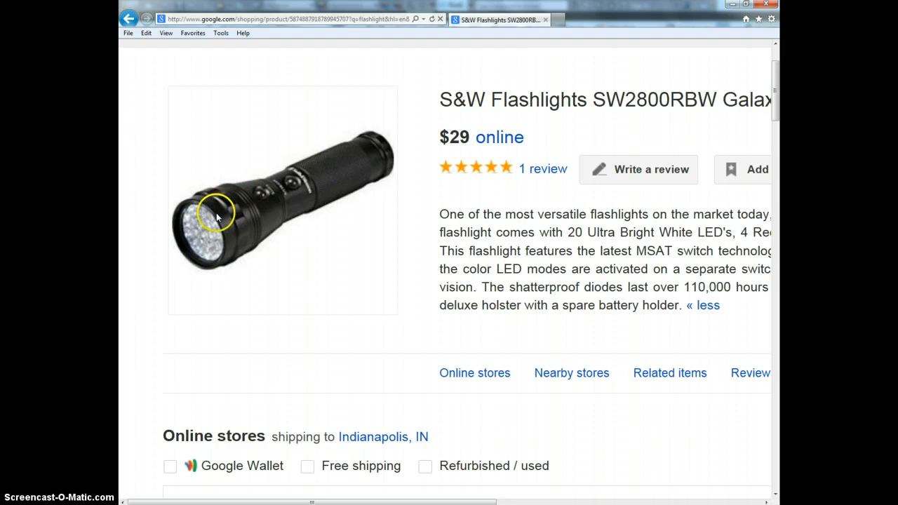
{"action": "key", "text": "alt+Tab"}
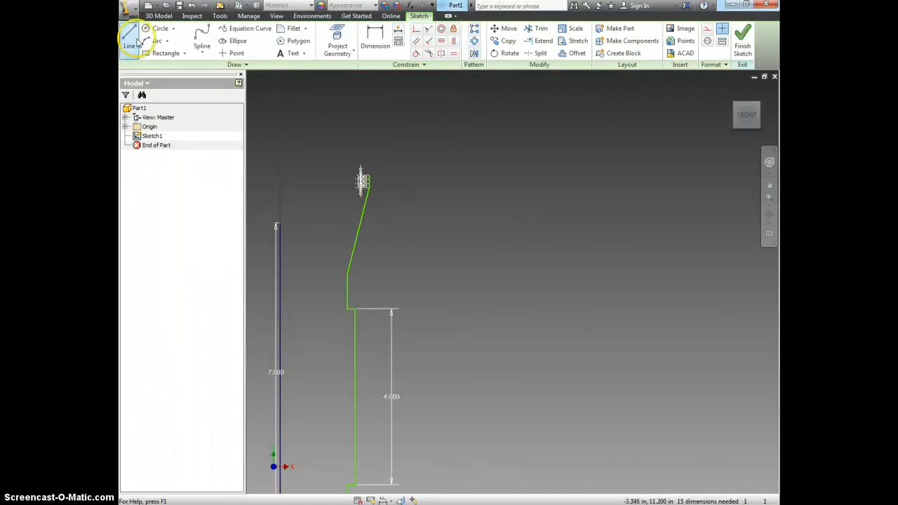
{"action": "left_click", "coordinate": [131, 41]}
{"action": "scroll", "coordinate": [367, 167], "scroll_direction": "up", "scroll_amount": 3}
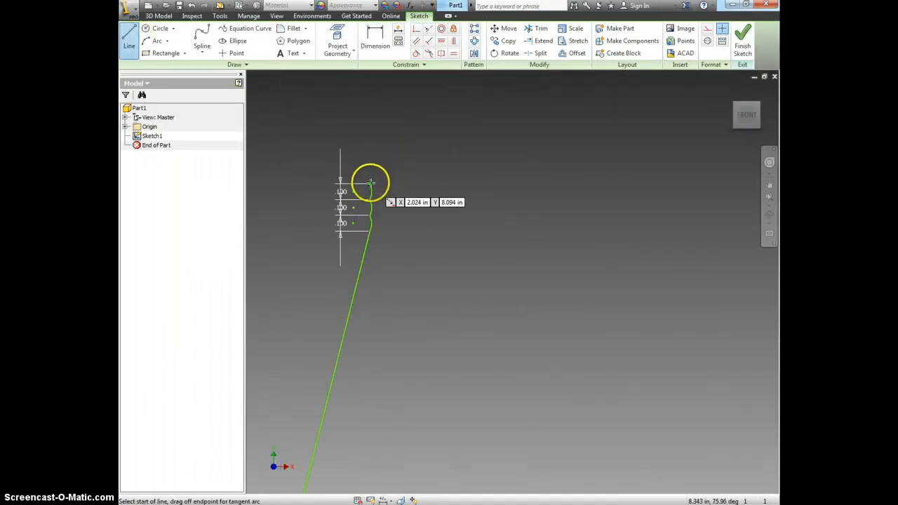
{"action": "left_click", "coordinate": [370, 183]}
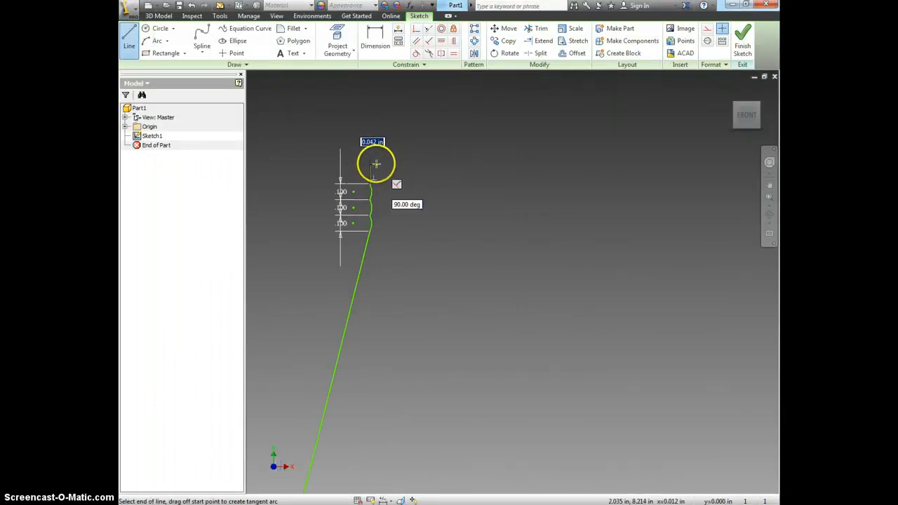
{"action": "left_click", "coordinate": [380, 144]}
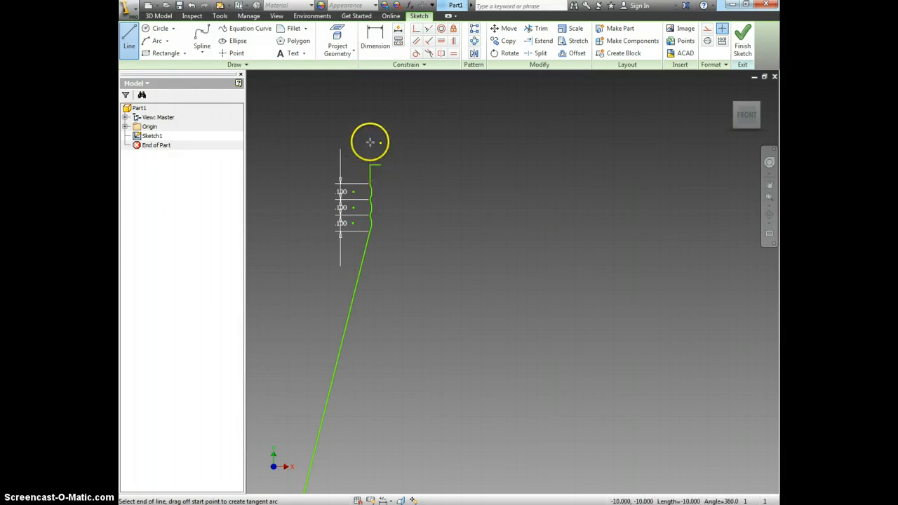
{"action": "left_click", "coordinate": [368, 132]}
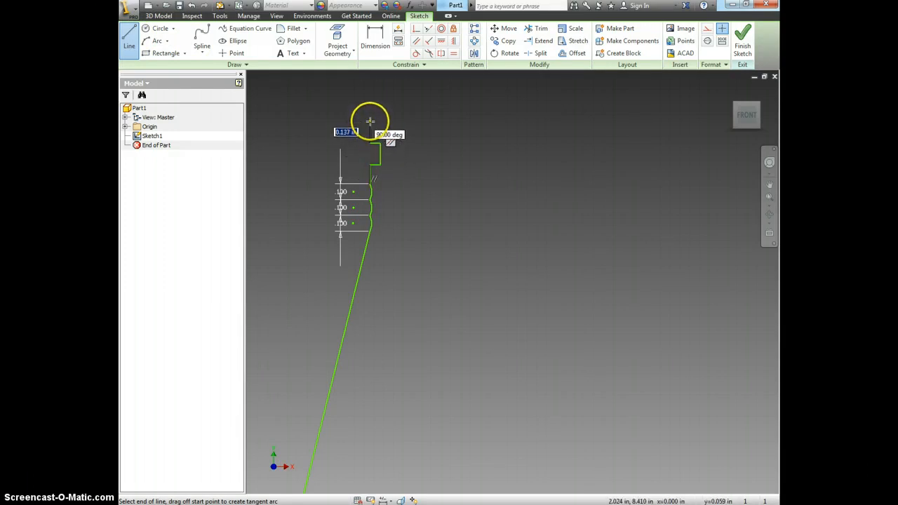
{"action": "left_click", "coordinate": [367, 83]}
{"action": "key", "text": "alt+Tab"}
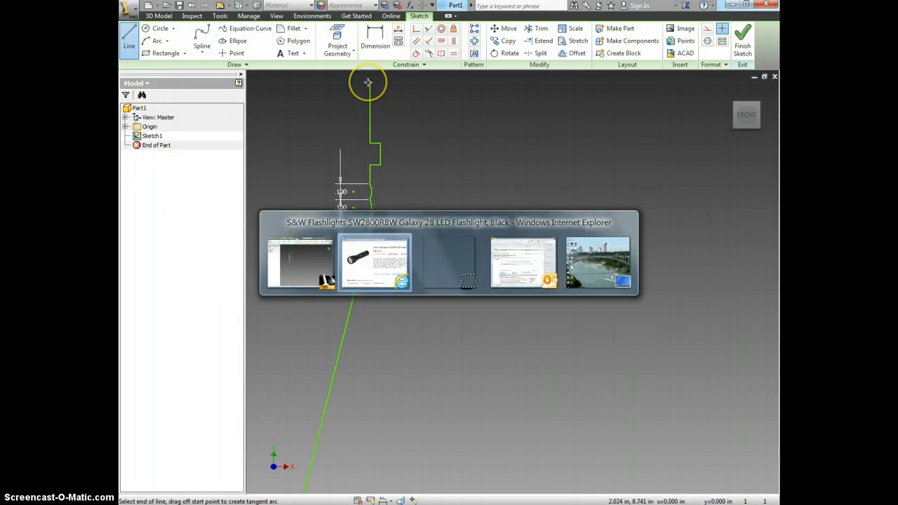
Close the top of the profile with a horizontal line about 2.02 in long, running inward to the vertical axis
{"action": "key", "text": "alt+Tab"}
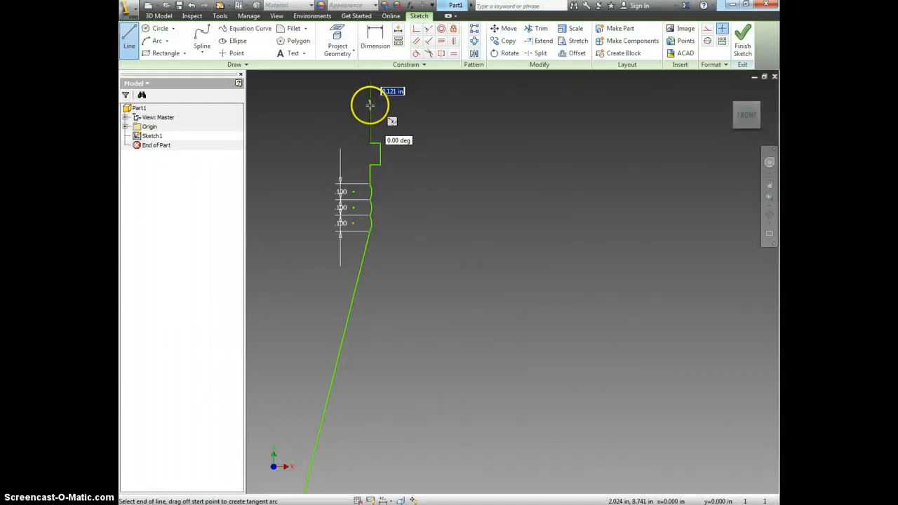
{"action": "scroll", "coordinate": [293, 96], "scroll_direction": "down", "scroll_amount": 5}
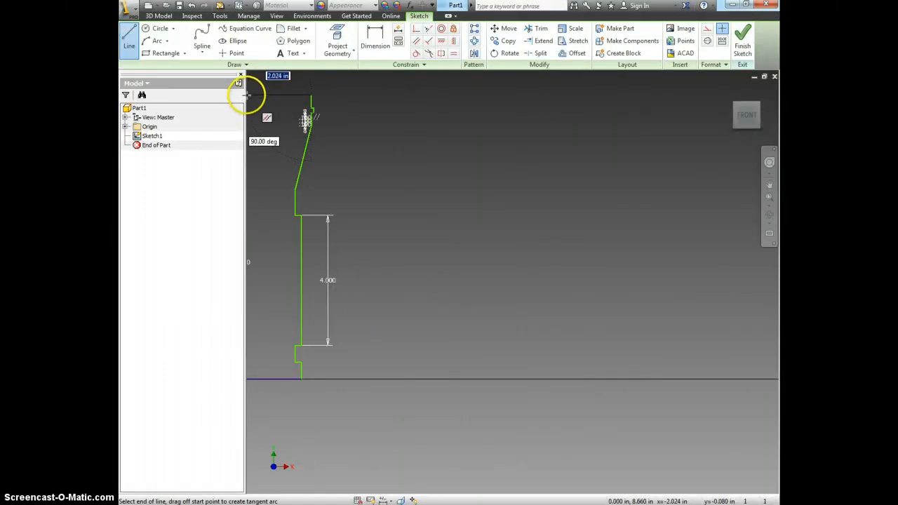
{"action": "middle_click_drag", "start_coordinate": [251, 98], "coordinate": [341, 96]}
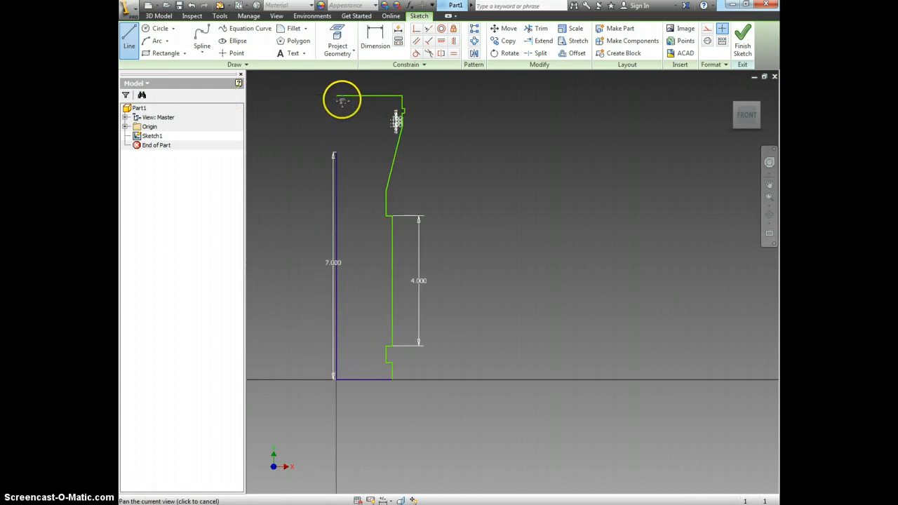
{"action": "left_click", "coordinate": [343, 96]}
{"action": "key", "text": "Escape"}
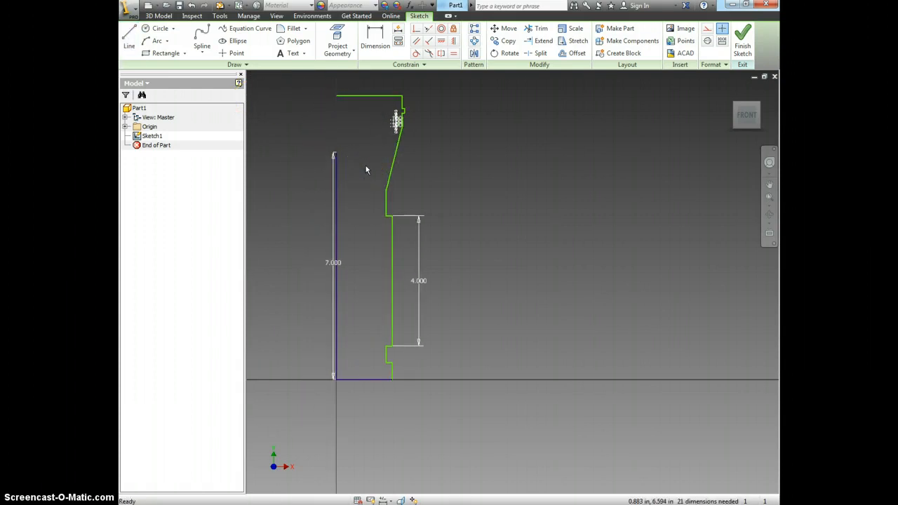
Delete the 7 in centre line and draw a new vertical line from the top line's inner end to the origin
{"action": "left_click", "coordinate": [327, 263]}
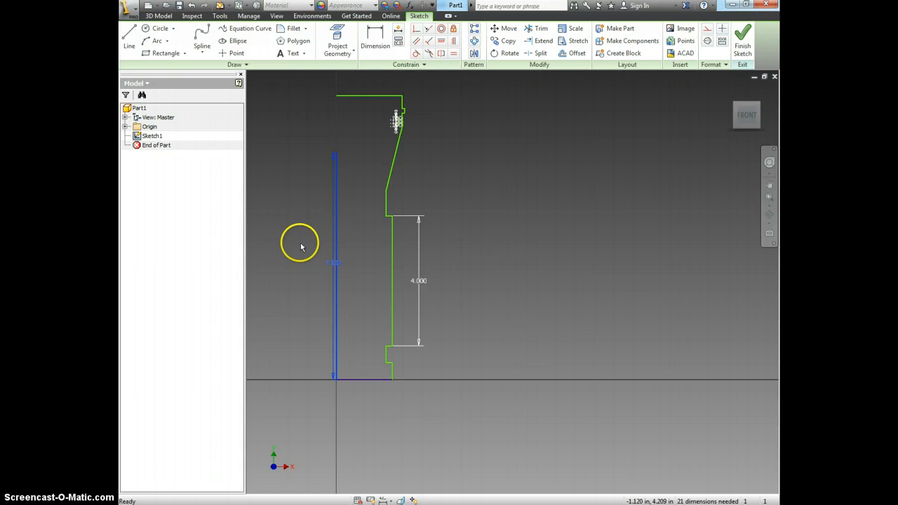
{"action": "key", "text": "Delete"}
{"action": "left_click", "coordinate": [128, 39]}
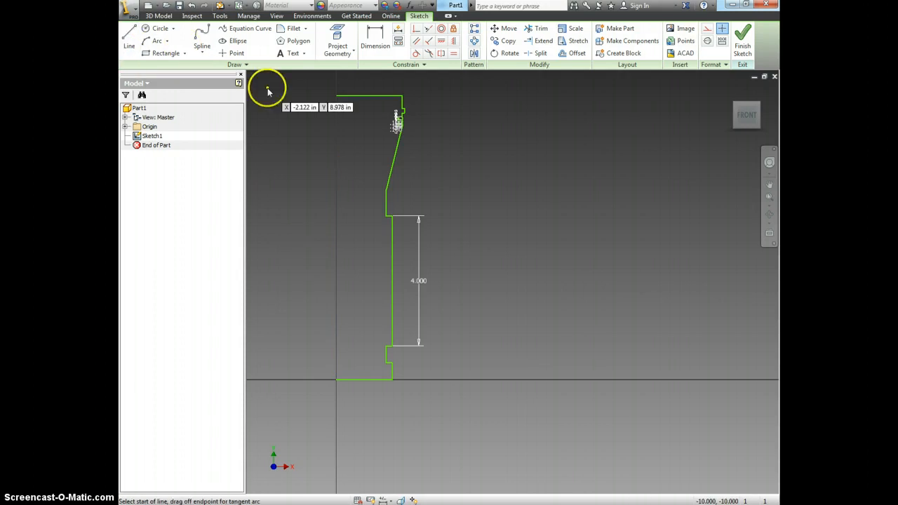
{"action": "left_click", "coordinate": [336, 95]}
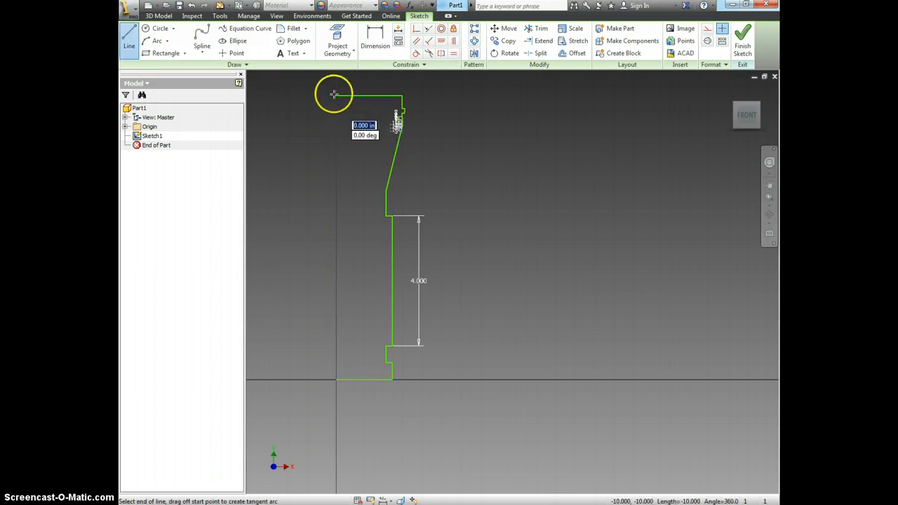
{"action": "left_click", "coordinate": [336, 379]}
{"action": "key", "text": "Escape"}
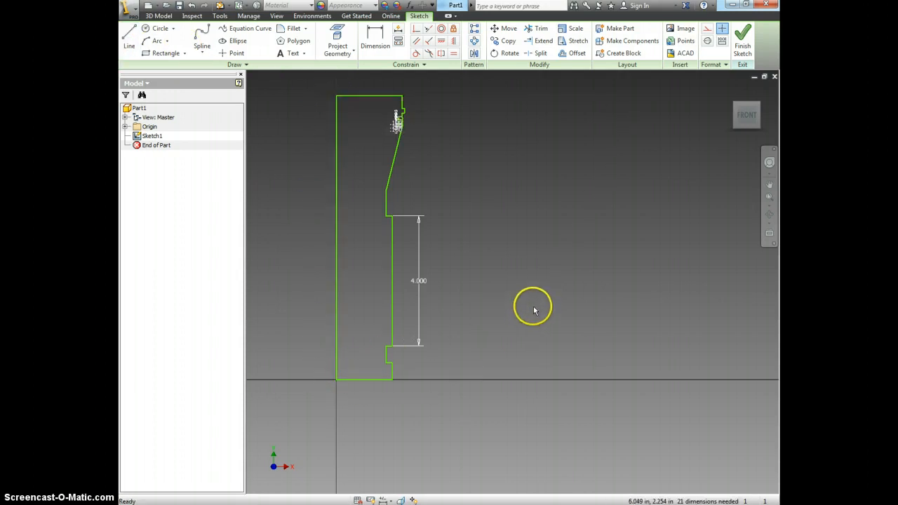
Dimension the profile's bottom line, checking against the flashlight photo, and set its length to 2 in
{"action": "left_click", "coordinate": [375, 42]}
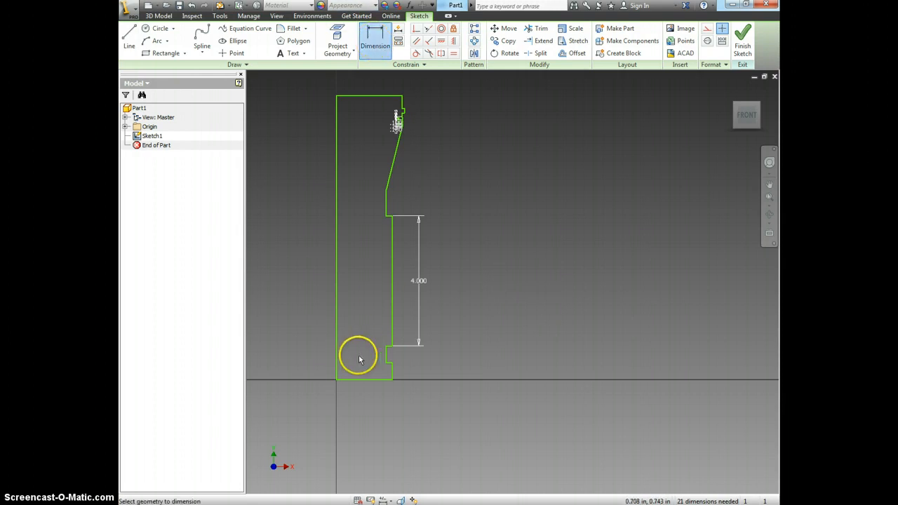
{"action": "left_click", "coordinate": [357, 378]}
{"action": "left_click", "coordinate": [359, 397]}
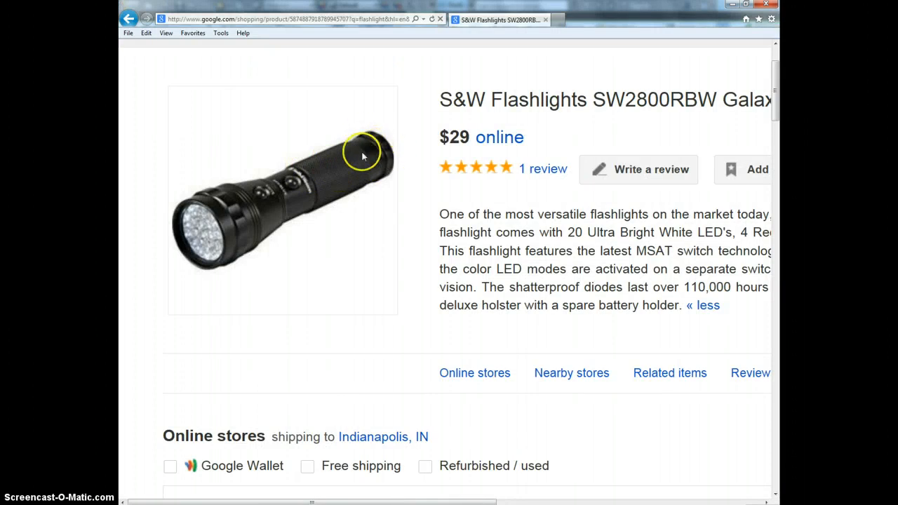
{"action": "key", "text": "alt+Tab"}
{"action": "left_click", "coordinate": [359, 432]}
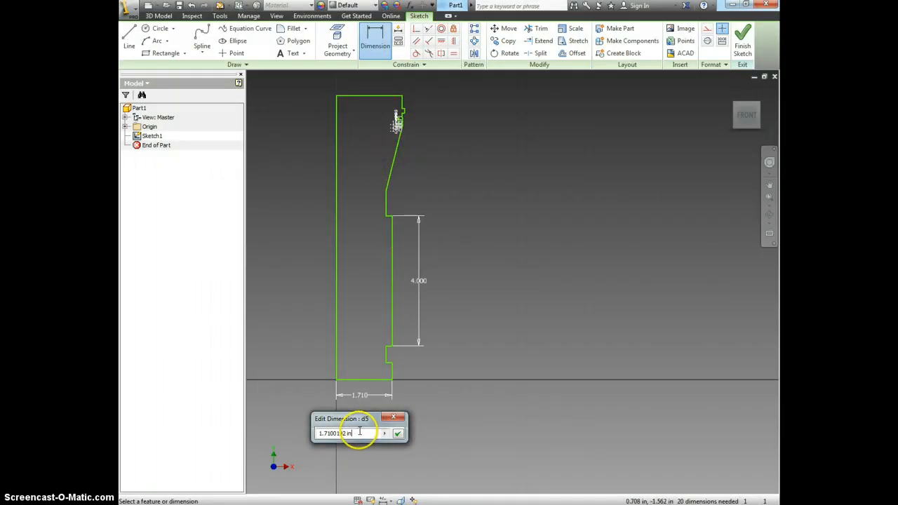
{"action": "key", "text": "Return"}
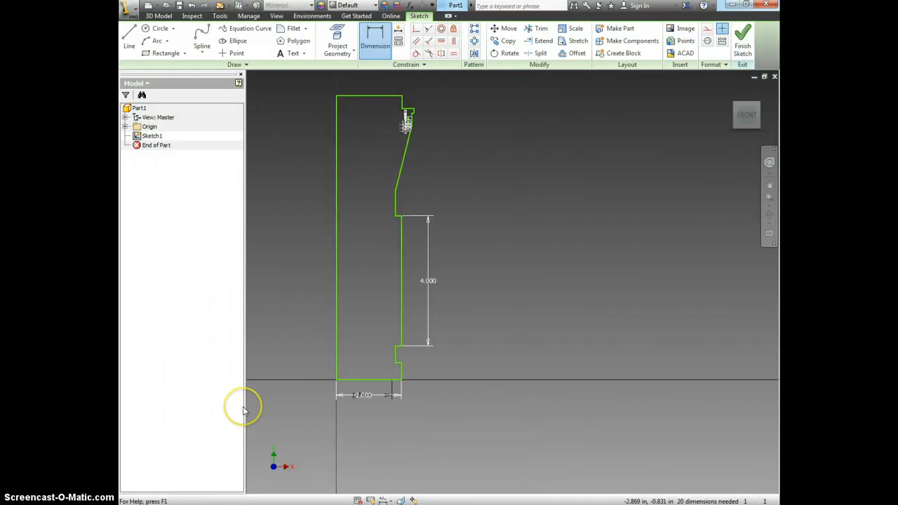
Compare the width with the flashlight photo again and set the bottom line's length to 1 in
{"action": "key", "text": "alt+Tab"}
{"action": "key", "text": "alt+Tab"}
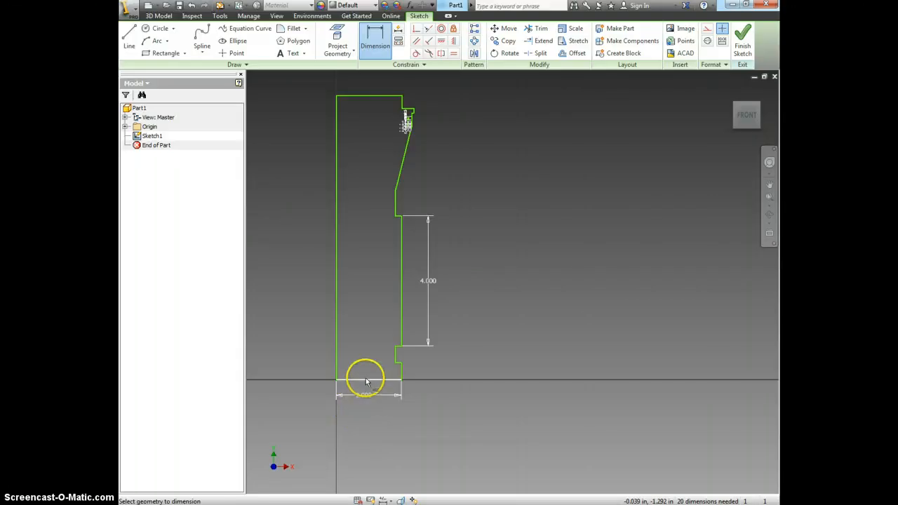
{"action": "double_click", "coordinate": [359, 395]}
{"action": "key", "text": "Return"}
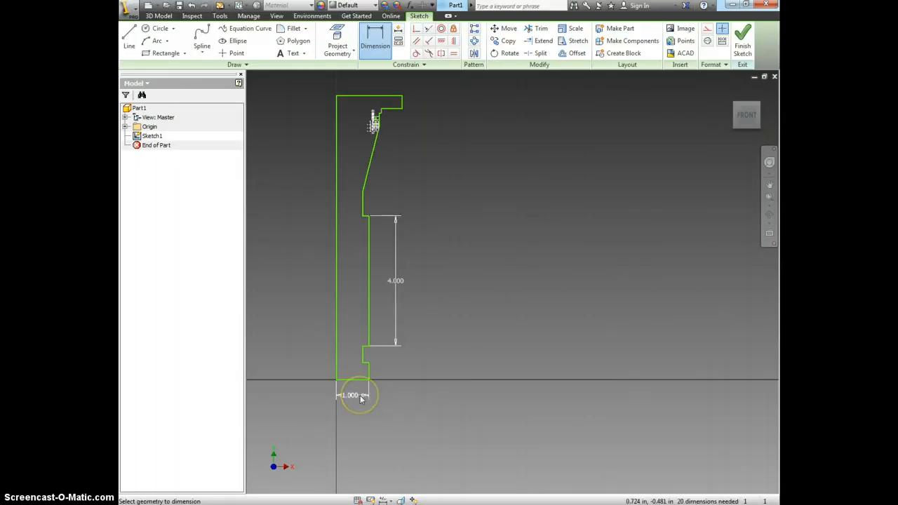
Delete the overhanging top line, its short vertical edge and the horizontal line above the rib
{"action": "scroll", "coordinate": [390, 114], "scroll_direction": "up", "scroll_amount": 3}
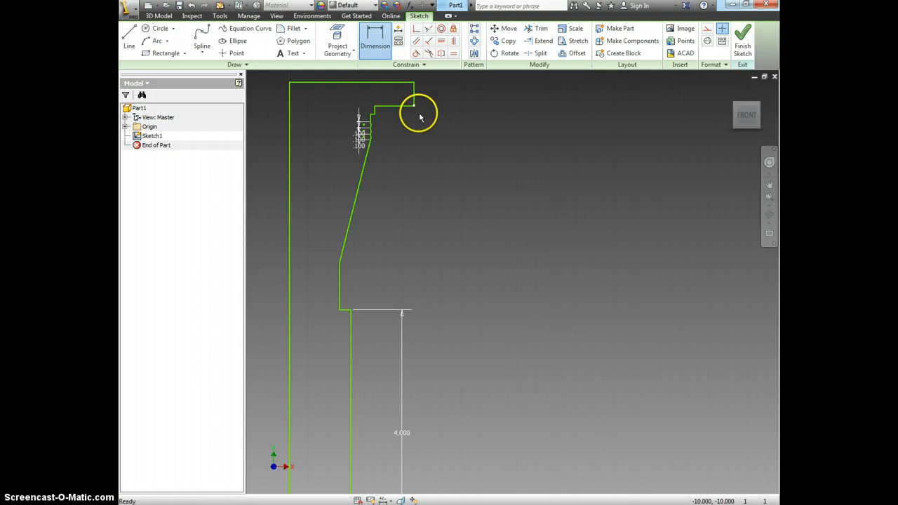
{"action": "key", "text": "Escape"}
{"action": "mouse_move", "coordinate": [416, 113]}
{"action": "left_mouse_down"}
{"action": "mouse_move", "coordinate": [409, 83]}
{"action": "mouse_move", "coordinate": [398, 79]}
{"action": "left_mouse_up"}
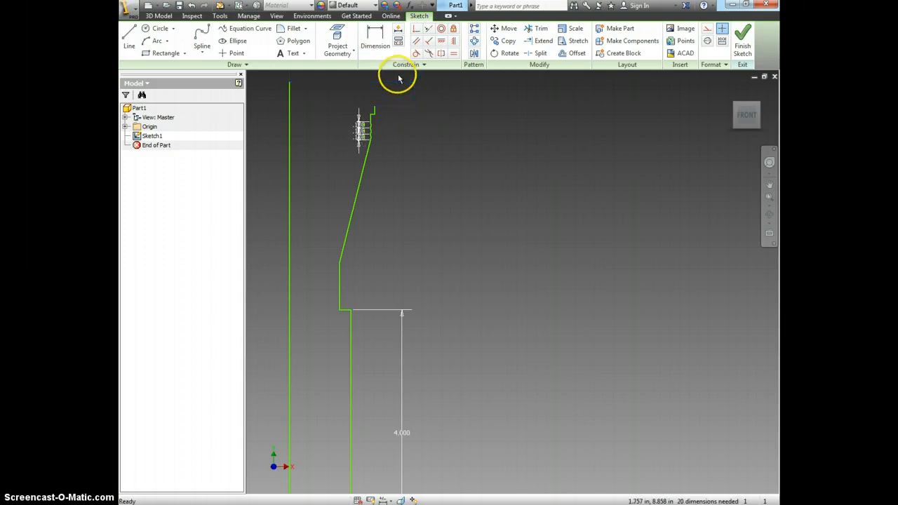
From the centre line's upper end, draw a horizontal line about 1.31 in long, a drop of about 0.27 in and a 0.07 in outward line
{"action": "left_click", "coordinate": [129, 38]}
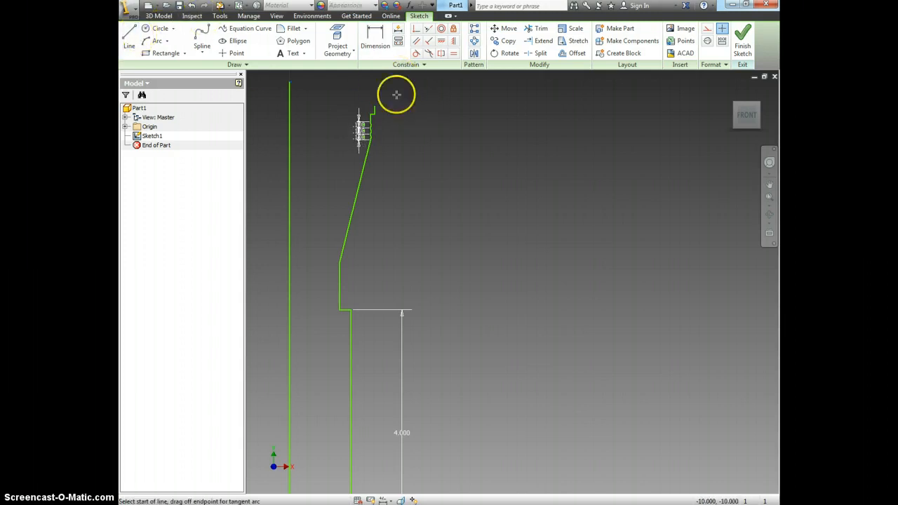
{"action": "key", "text": "Escape"}
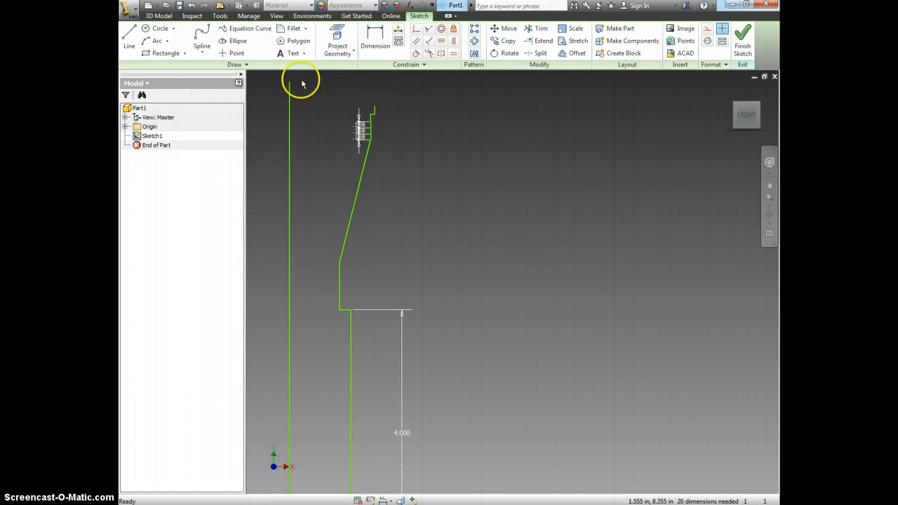
{"action": "left_click", "coordinate": [127, 33]}
{"action": "left_click", "coordinate": [289, 80]}
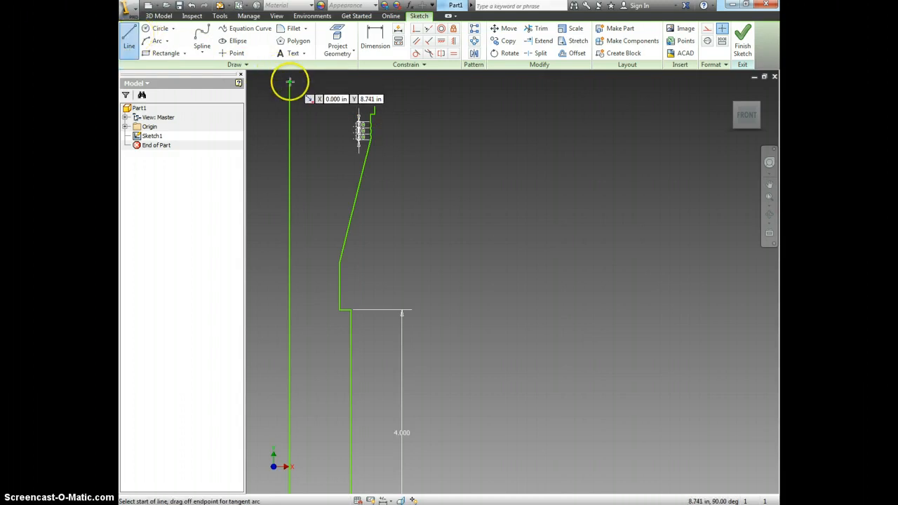
{"action": "left_click", "coordinate": [371, 82]}
{"action": "left_click", "coordinate": [375, 97]}
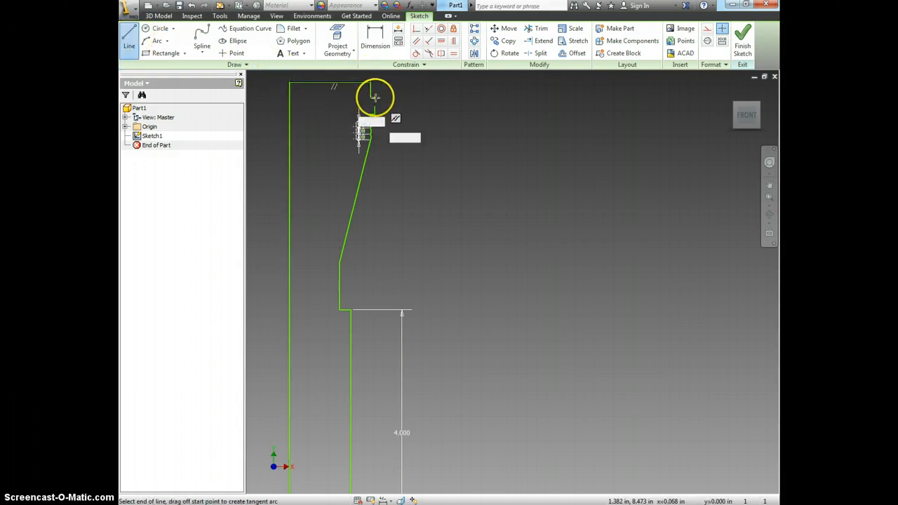
{"action": "key", "text": "Escape"}
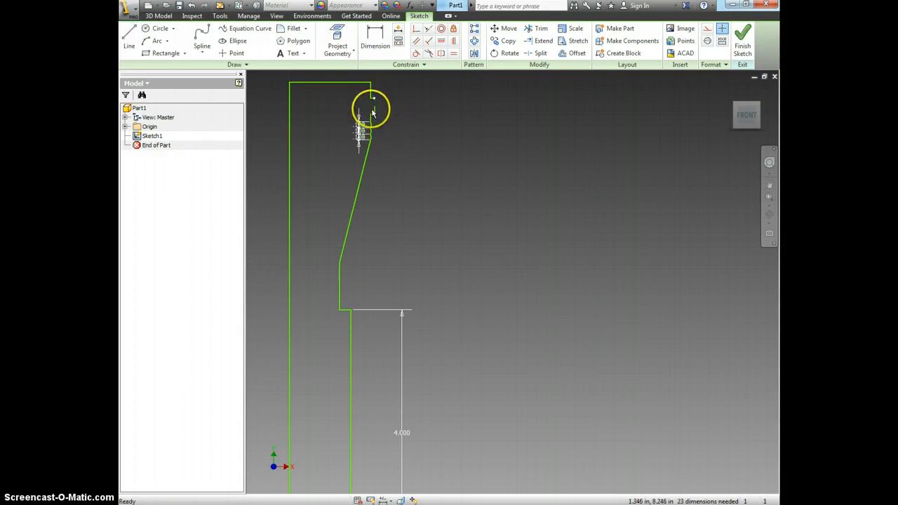
Extend the rib's outer vertical edge up to the short outward line to close the profile
{"action": "left_click", "coordinate": [543, 41]}
{"action": "left_click", "coordinate": [382, 110]}
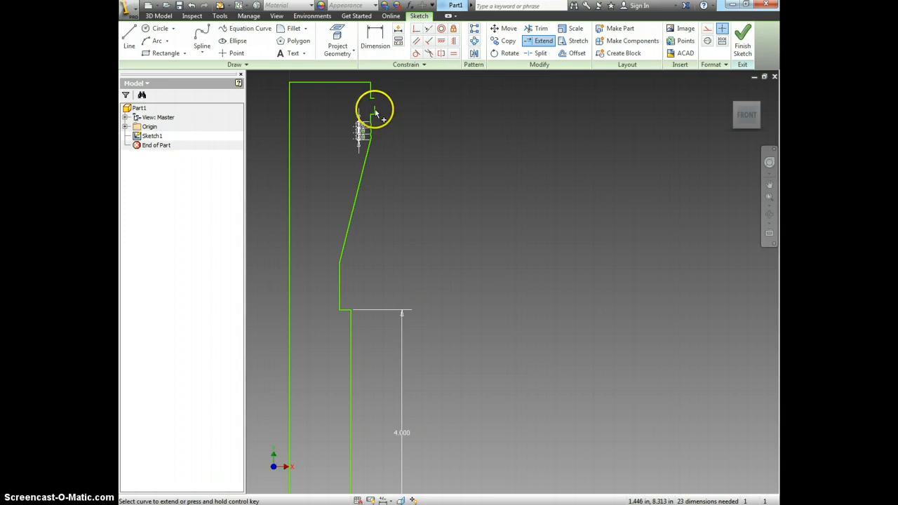
{"action": "scroll", "coordinate": [492, 196], "scroll_direction": "down", "scroll_amount": 2}
{"action": "key", "text": "Escape"}
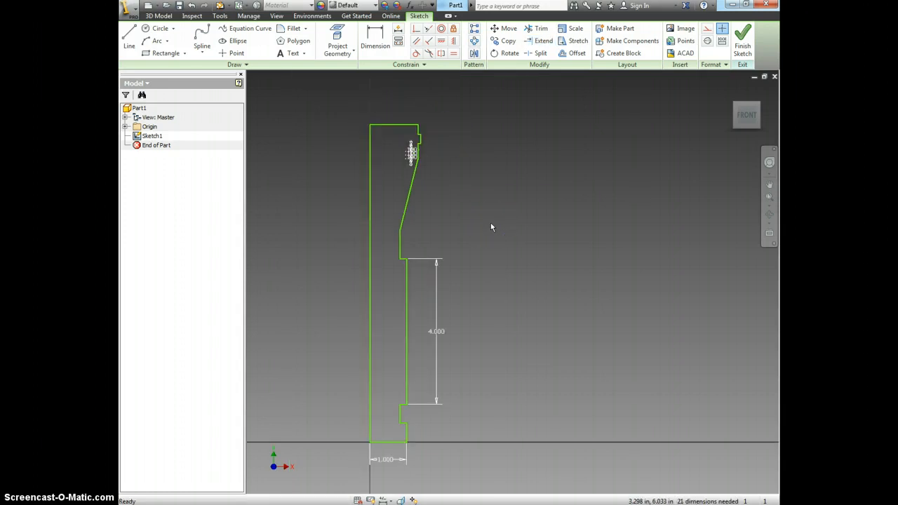
Dimension the overall height between the bottom and top lines, try 8 in, and undo that value change
{"action": "left_click", "coordinate": [374, 35]}
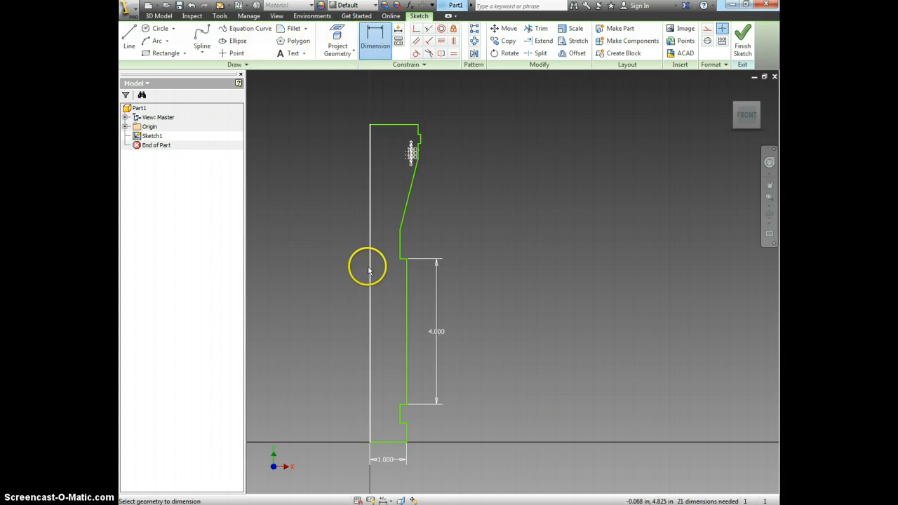
{"action": "left_click", "coordinate": [387, 442]}
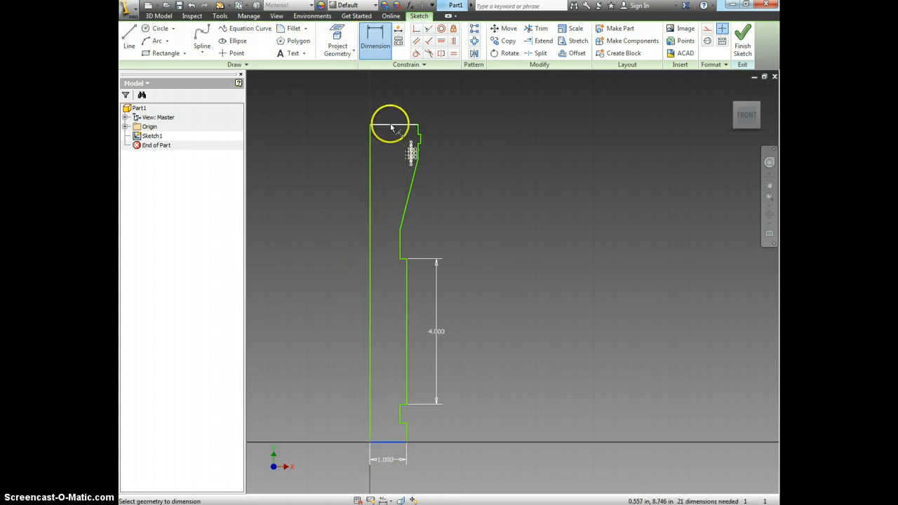
{"action": "left_click", "coordinate": [391, 124]}
{"action": "left_click", "coordinate": [344, 260]}
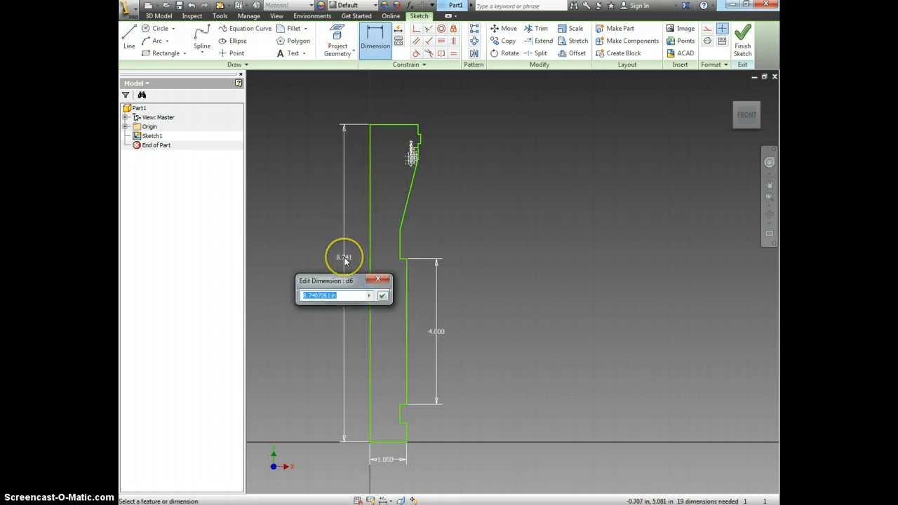
{"action": "type", "text": "8"}
{"action": "key", "text": "Return"}
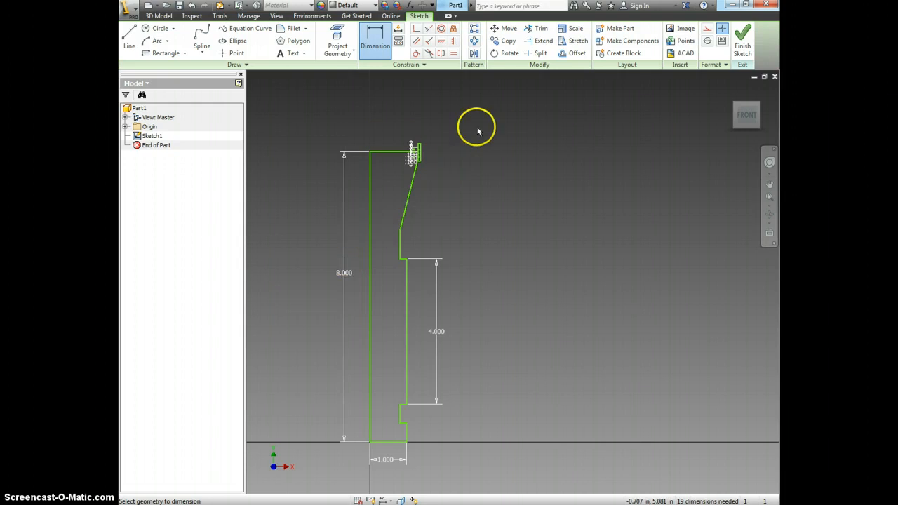
{"action": "key", "text": "ctrl+z"}
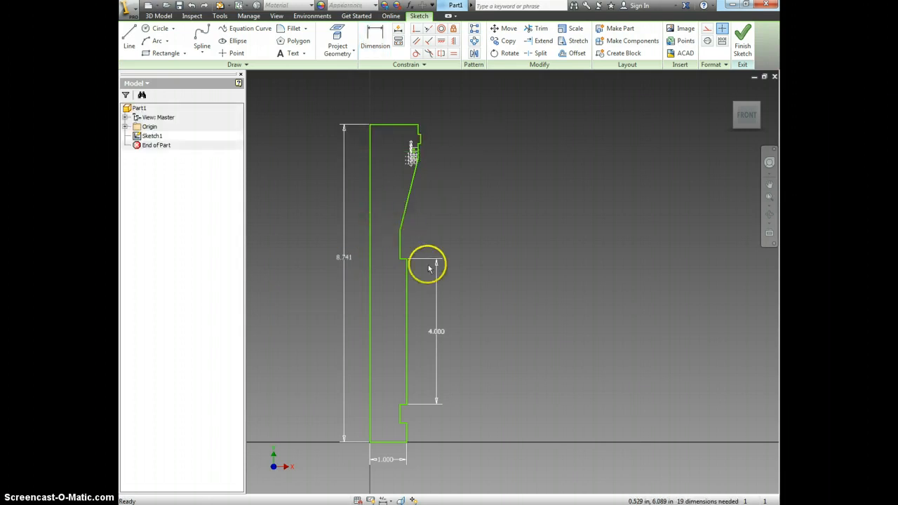
Dimension the short vertical line between the grip and the sloped neck and set its length to 0.5 in
{"action": "left_click", "coordinate": [400, 246]}
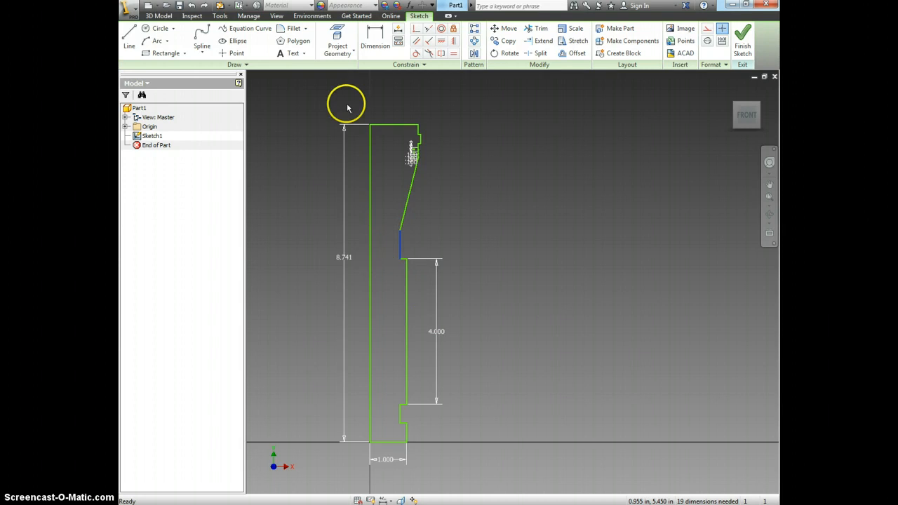
{"action": "left_click", "coordinate": [379, 38]}
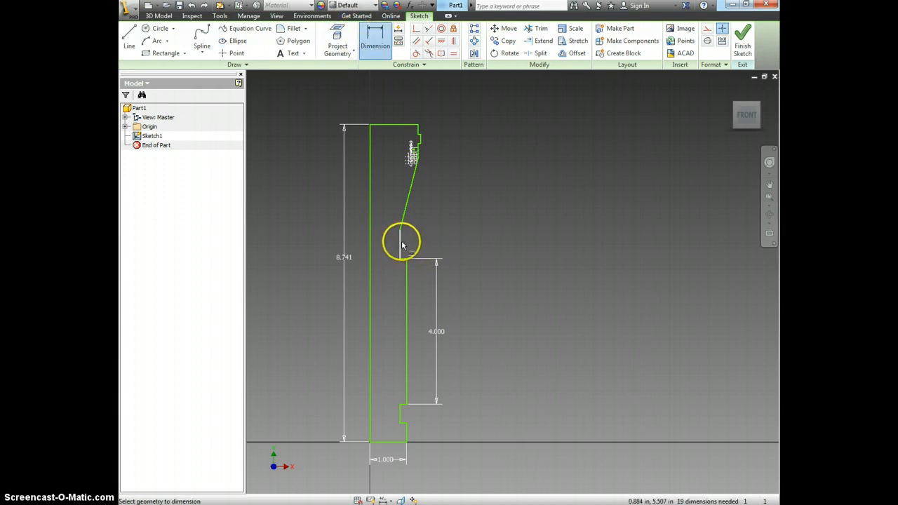
{"action": "left_click", "coordinate": [400, 242]}
{"action": "left_click", "coordinate": [416, 244]}
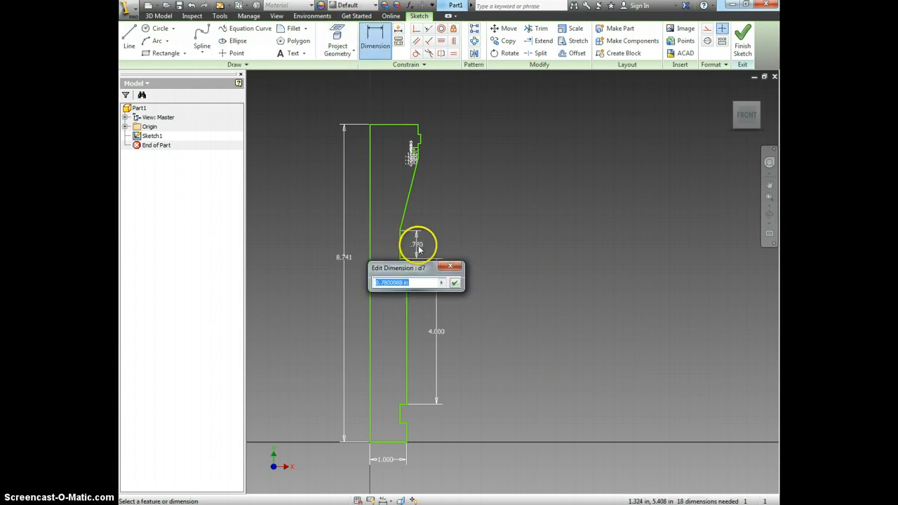
{"action": "type", "text": ".5"}
{"action": "key", "text": "Return"}
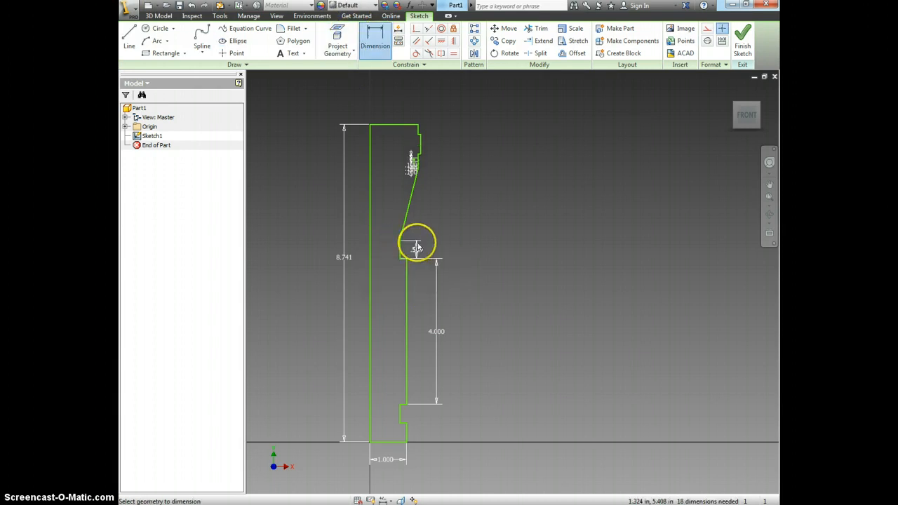
Set the profile's overall height to 8.5 in
{"action": "scroll", "coordinate": [417, 158], "scroll_direction": "up", "scroll_amount": 3}
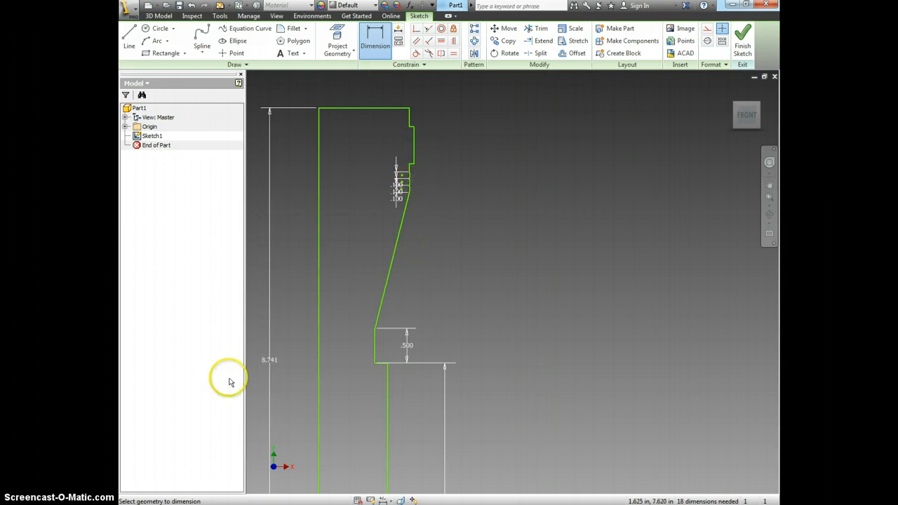
{"action": "double_click", "coordinate": [270, 361]}
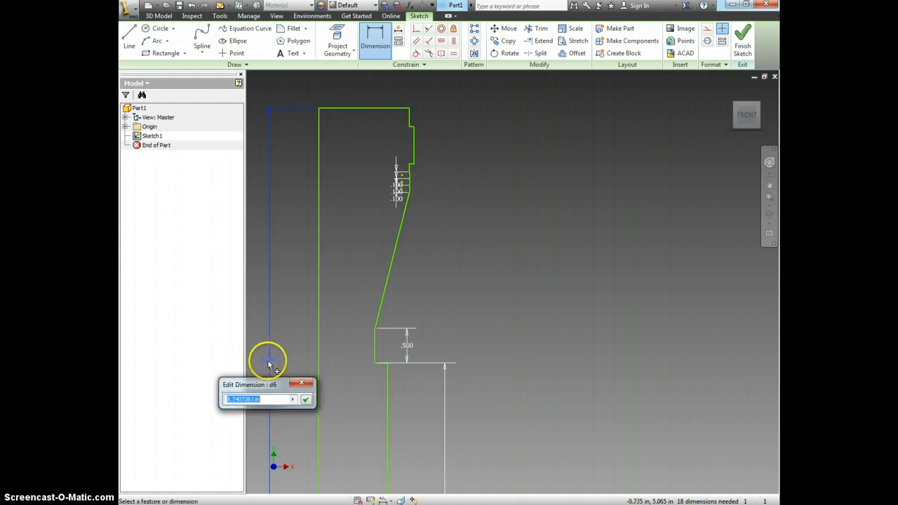
{"action": "type", "text": "8.5"}
{"action": "key", "text": "Return"}
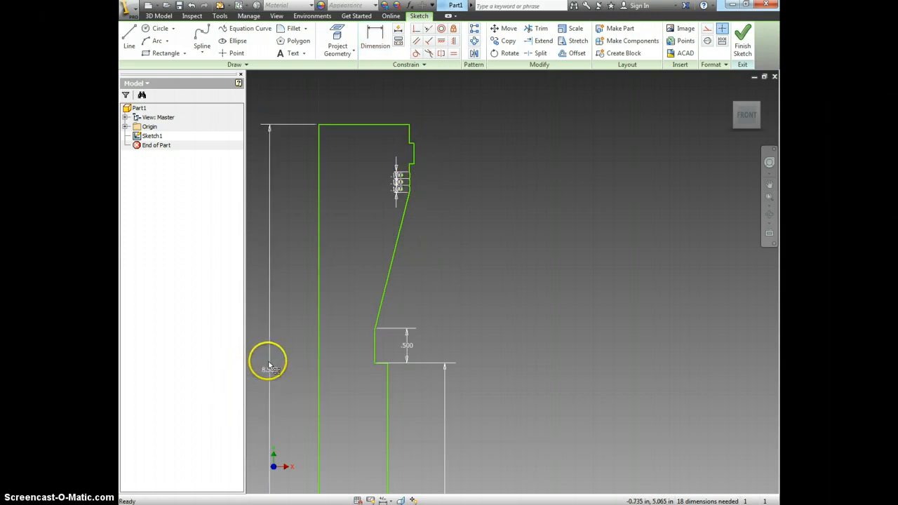
Finish the dimensioned half-profile sketch of the flashlight and return to part modelling
{"action": "scroll", "coordinate": [400, 181], "scroll_direction": "up", "scroll_amount": 5}
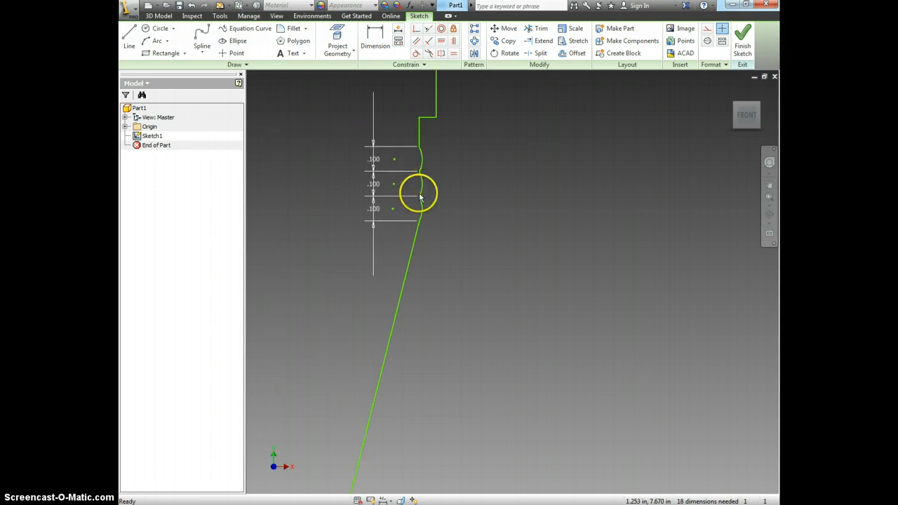
{"action": "scroll", "coordinate": [419, 197], "scroll_direction": "down", "scroll_amount": 3}
{"action": "scroll", "coordinate": [414, 198], "scroll_direction": "down", "scroll_amount": 3}
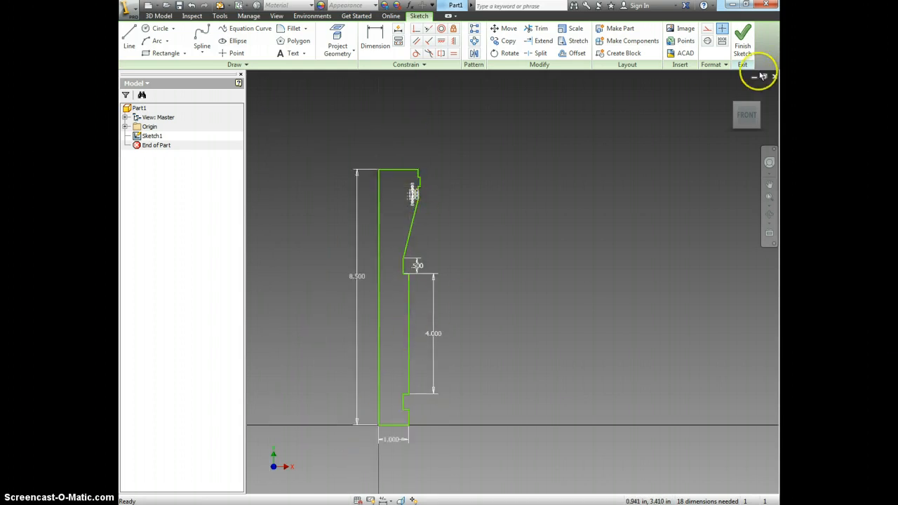
{"action": "left_click", "coordinate": [741, 41]}
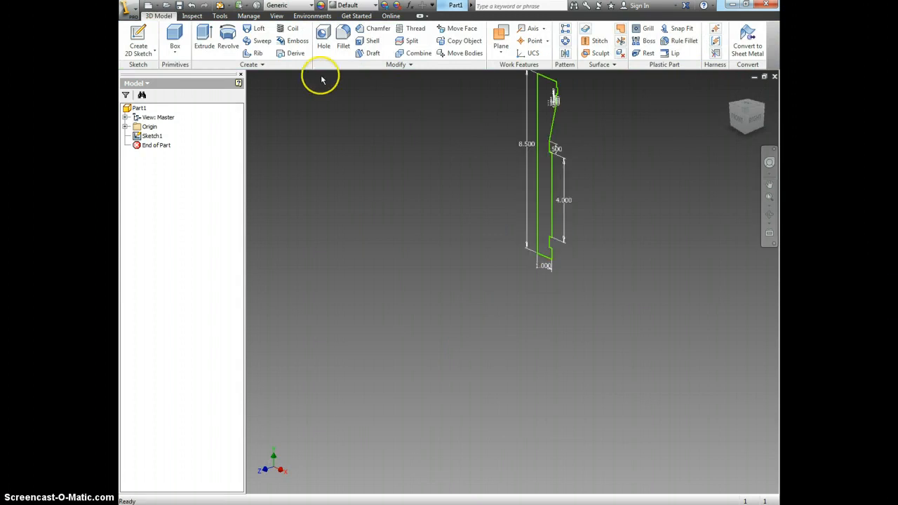
Revolve the closed half profile a full turn about its long straight vertical line to form the flashlight body
{"action": "left_click", "coordinate": [202, 41]}
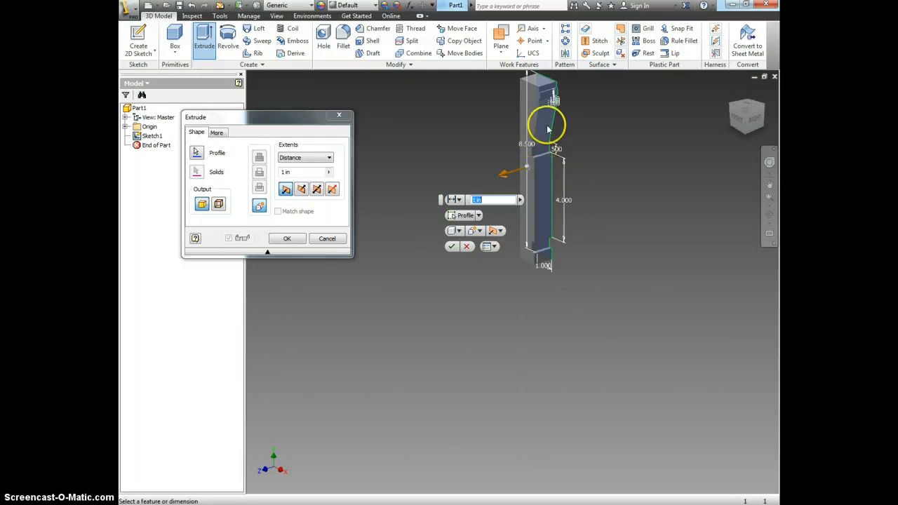
{"action": "left_click", "coordinate": [327, 238]}
{"action": "left_click", "coordinate": [228, 41]}
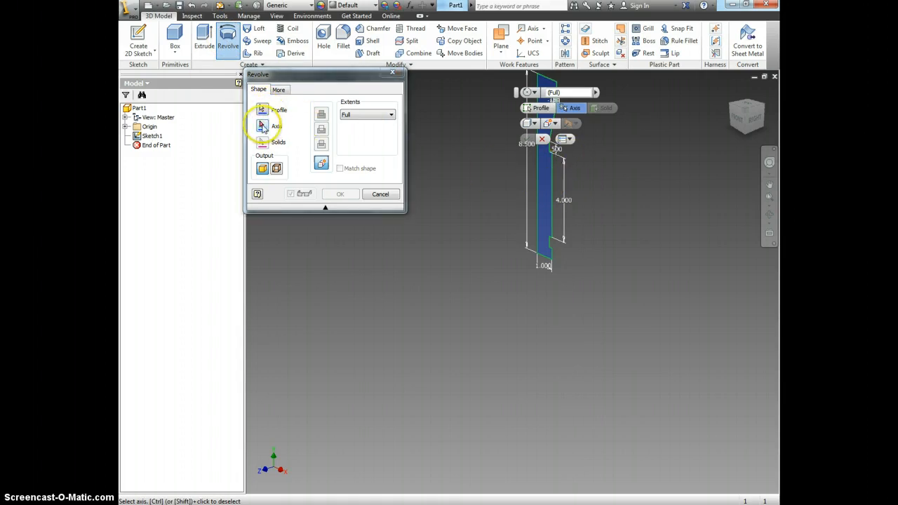
{"action": "left_click", "coordinate": [262, 126]}
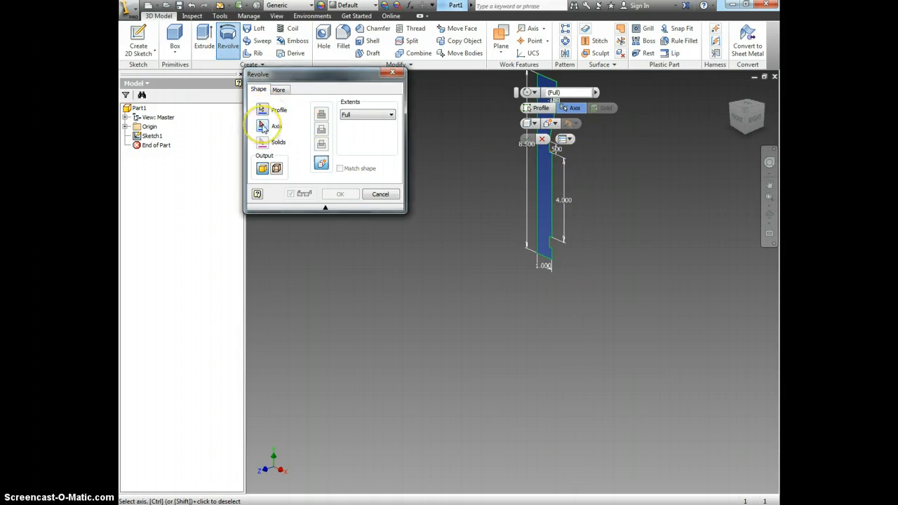
{"action": "left_click", "coordinate": [539, 203]}
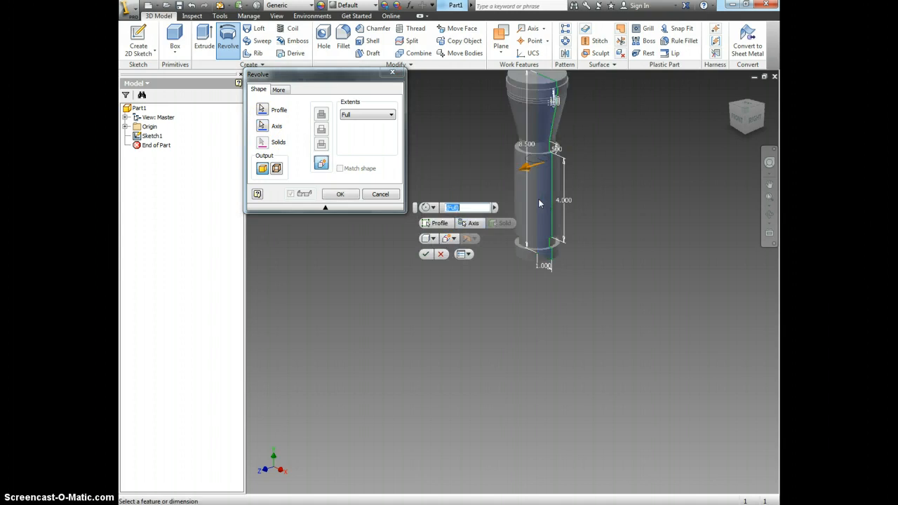
{"action": "left_click", "coordinate": [342, 195]}
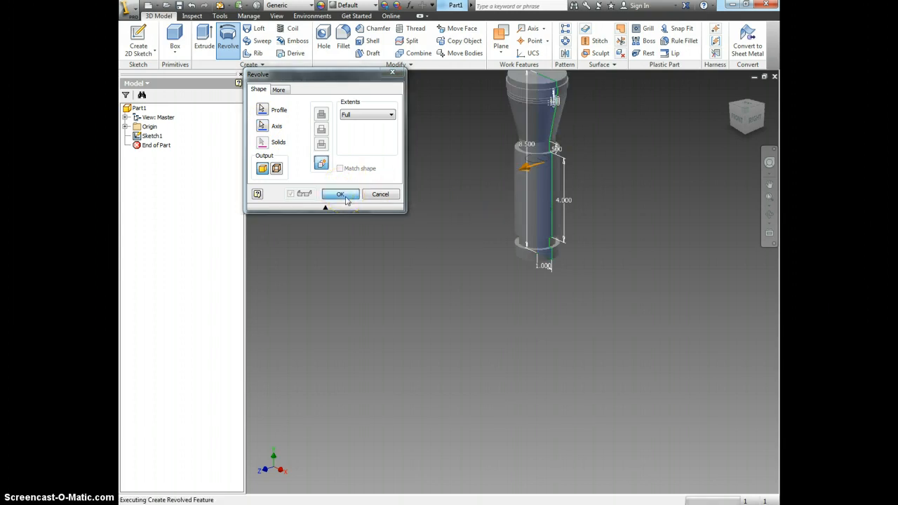
{"action": "middle_click_drag", "start_coordinate": [619, 152], "coordinate": [572, 234]}
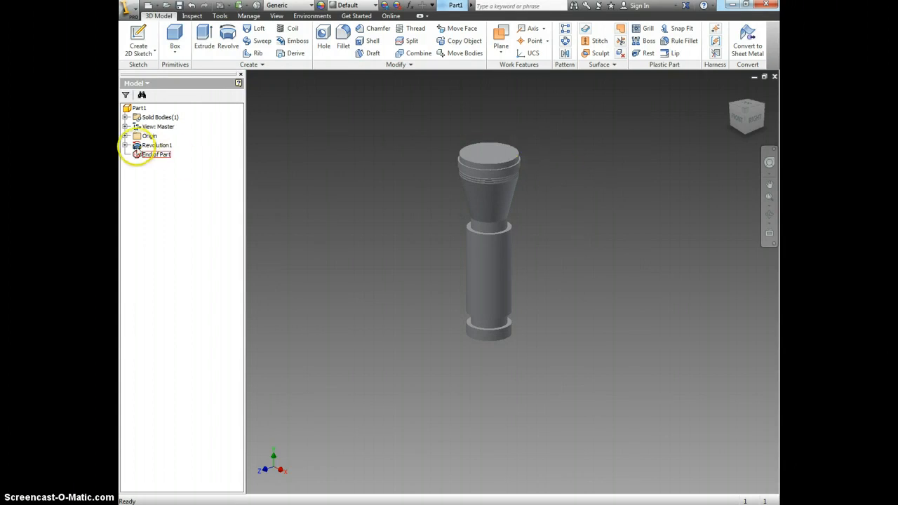
Apply the Black appearance to the revolved flashlight body feature
{"action": "left_click", "coordinate": [147, 145]}
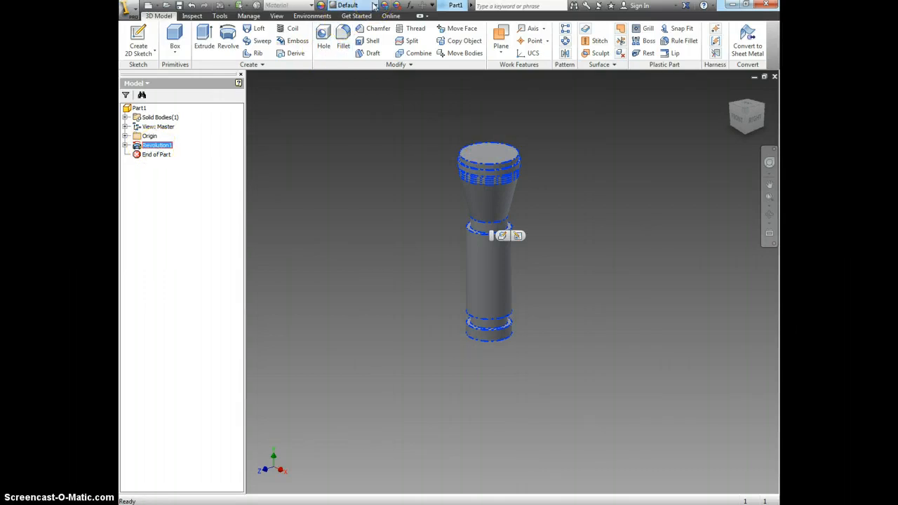
{"action": "left_click", "coordinate": [373, 5]}
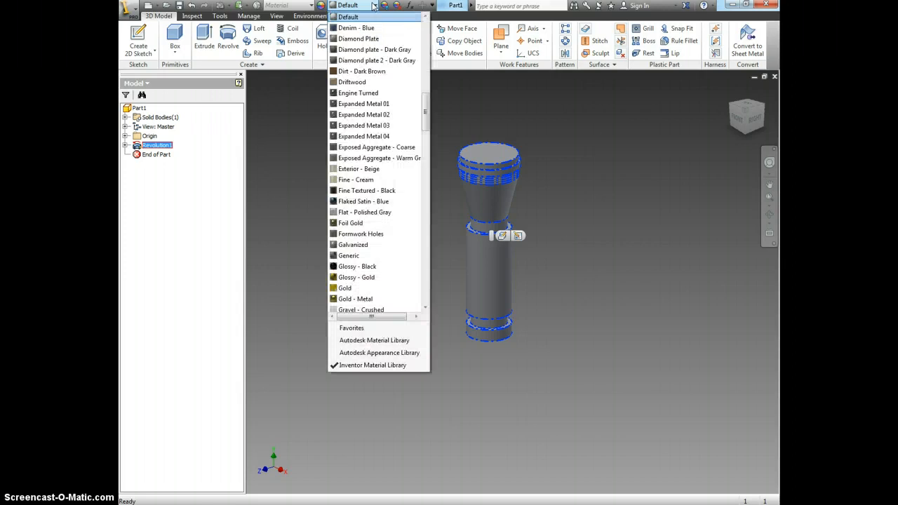
{"action": "left_click_drag", "start_coordinate": [427, 110], "coordinate": [419, 58]}
{"action": "left_click", "coordinate": [365, 51]}
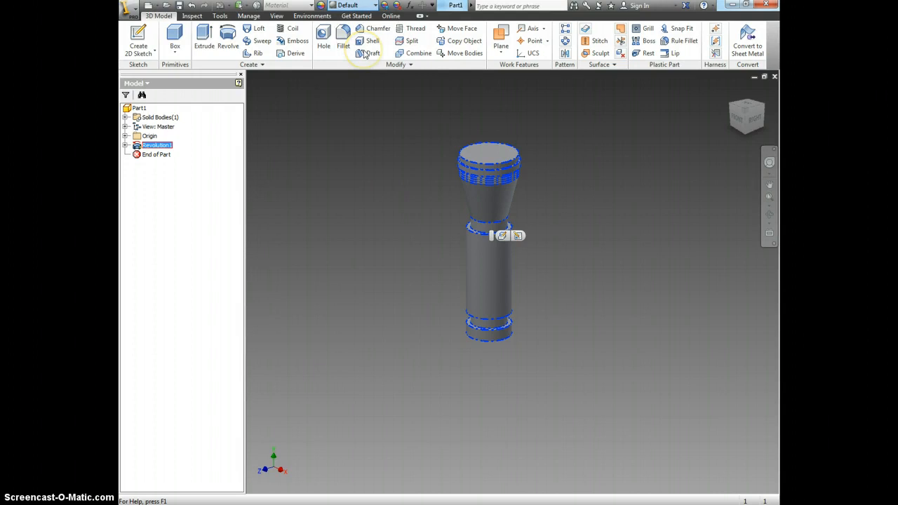
{"action": "left_click", "coordinate": [395, 168]}
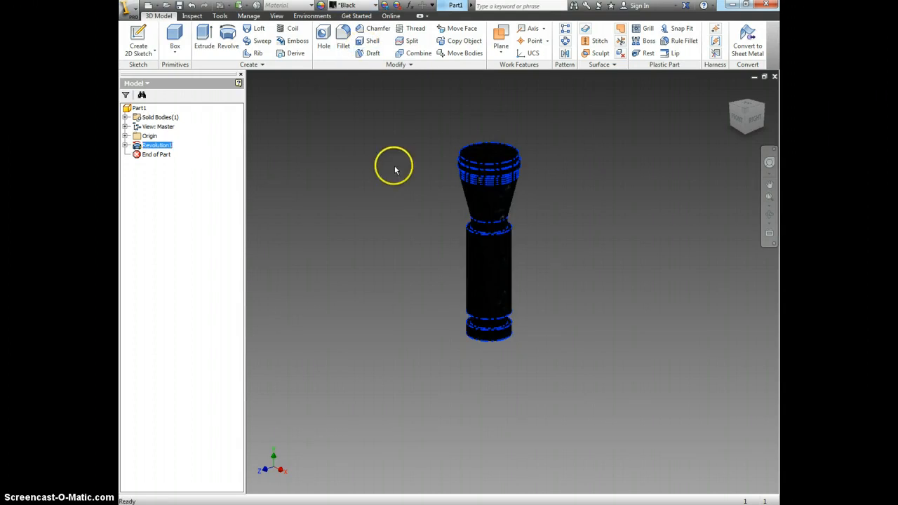
Consult the product photo in the browser and sketch a circle about 2.23 in across, centred on the flashlight head's flat end face
{"action": "key", "text": "alt+Tab"}
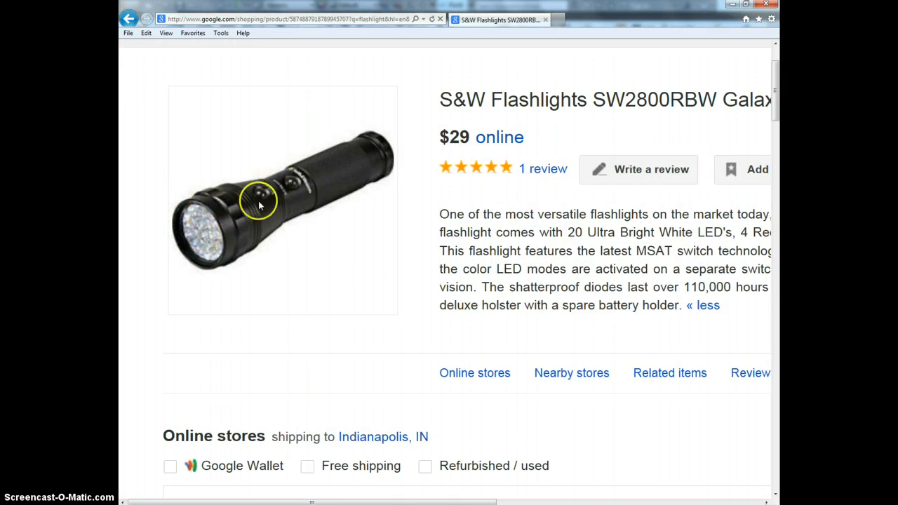
{"action": "key", "text": "alt+Tab"}
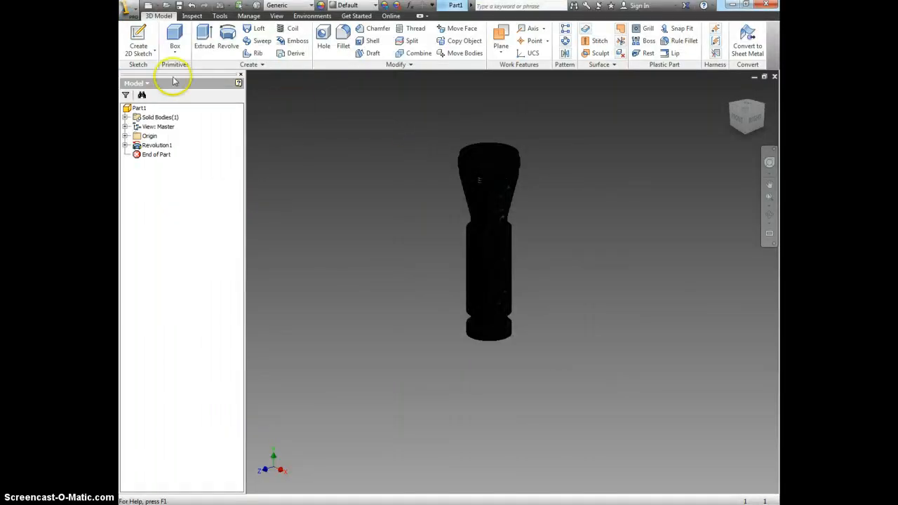
{"action": "left_click", "coordinate": [141, 38]}
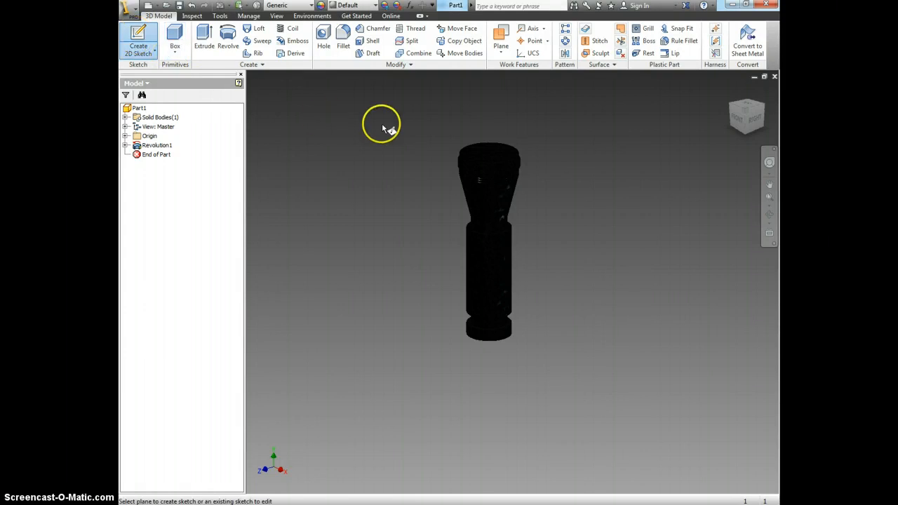
{"action": "left_click", "coordinate": [490, 154]}
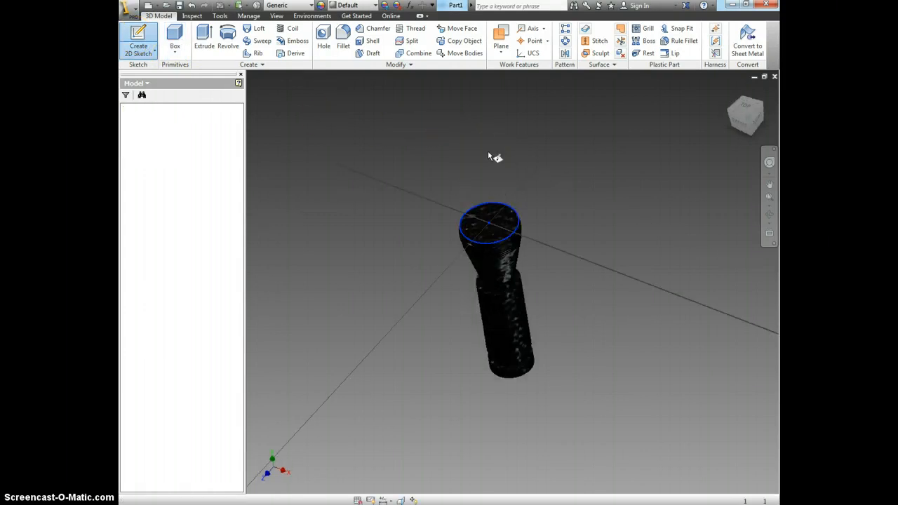
{"action": "left_click", "coordinate": [158, 28]}
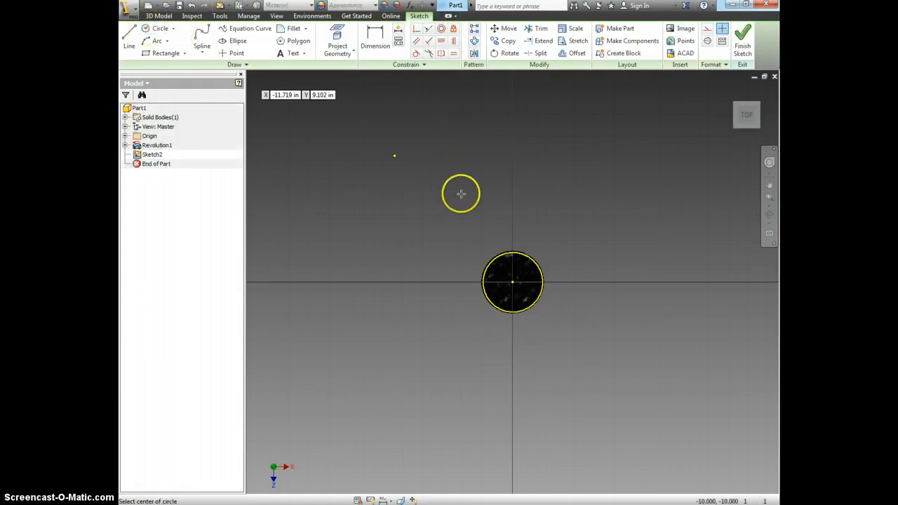
{"action": "left_click", "coordinate": [513, 283]}
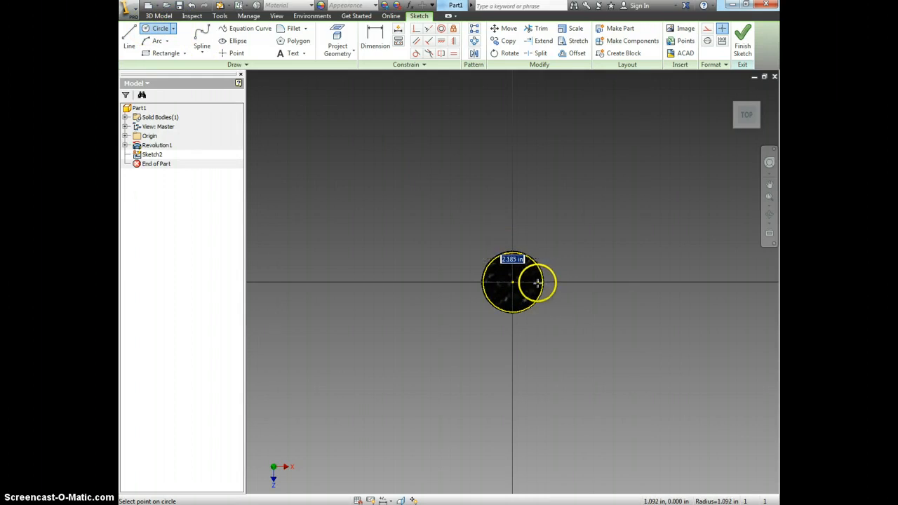
{"action": "left_click", "coordinate": [536, 283]}
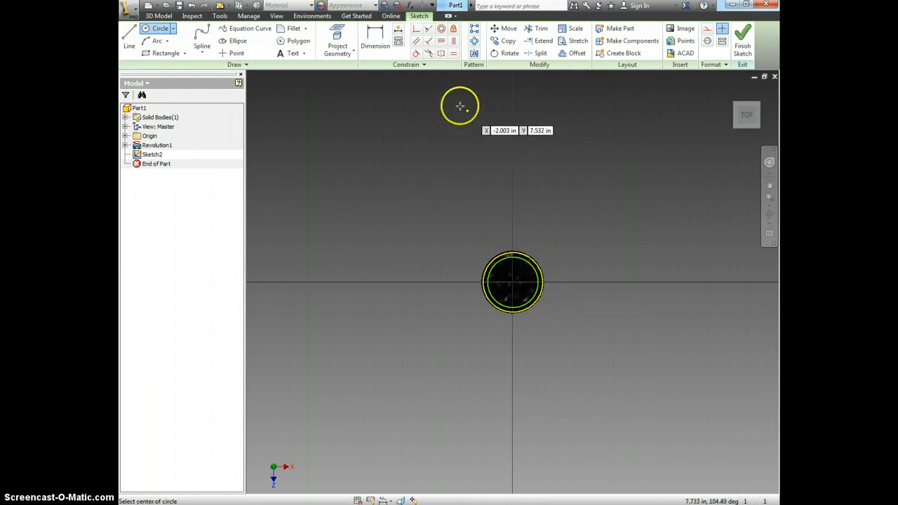
Set the circle's diameter to 2.25 in and finish the sketch on the head's end face
{"action": "left_click", "coordinate": [375, 40]}
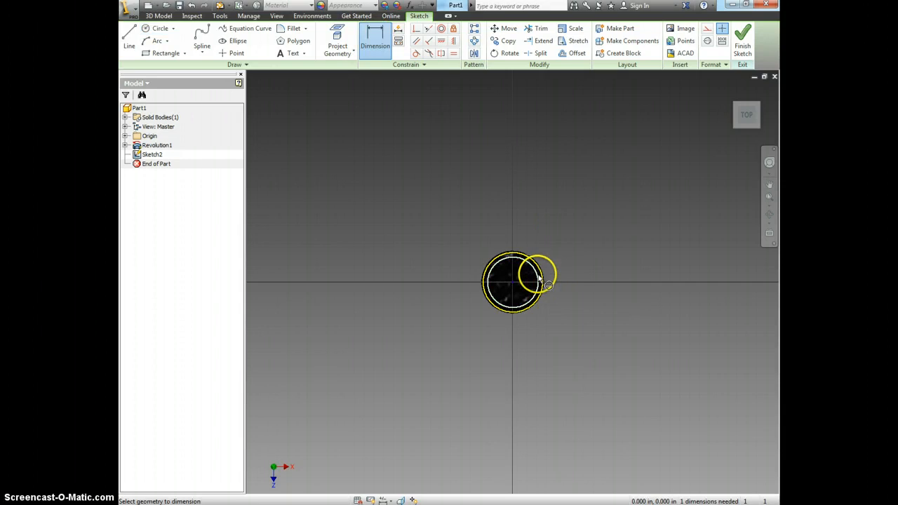
{"action": "left_click", "coordinate": [538, 280]}
{"action": "left_click", "coordinate": [562, 279]}
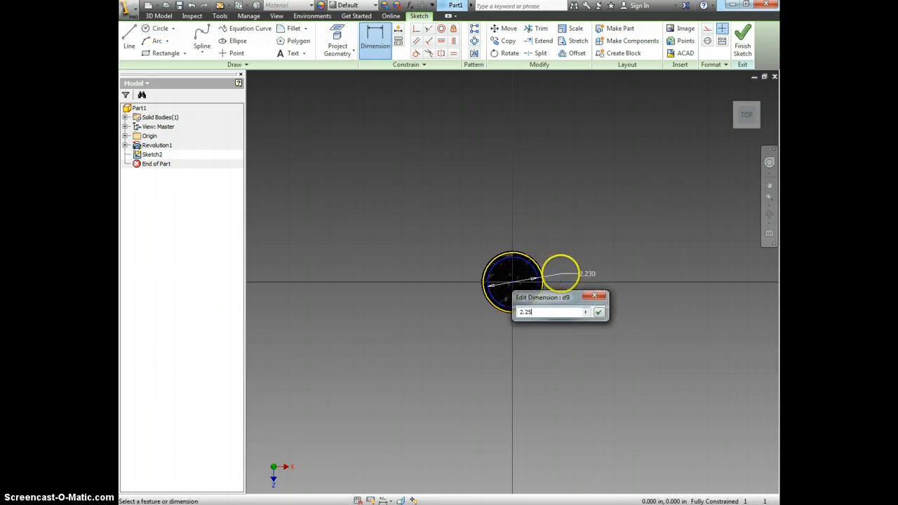
{"action": "key", "text": "Return"}
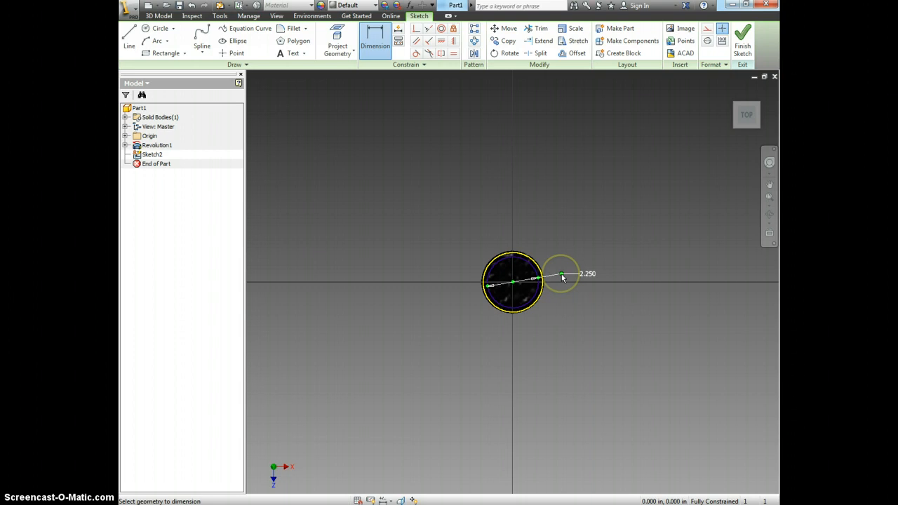
{"action": "left_click", "coordinate": [742, 46]}
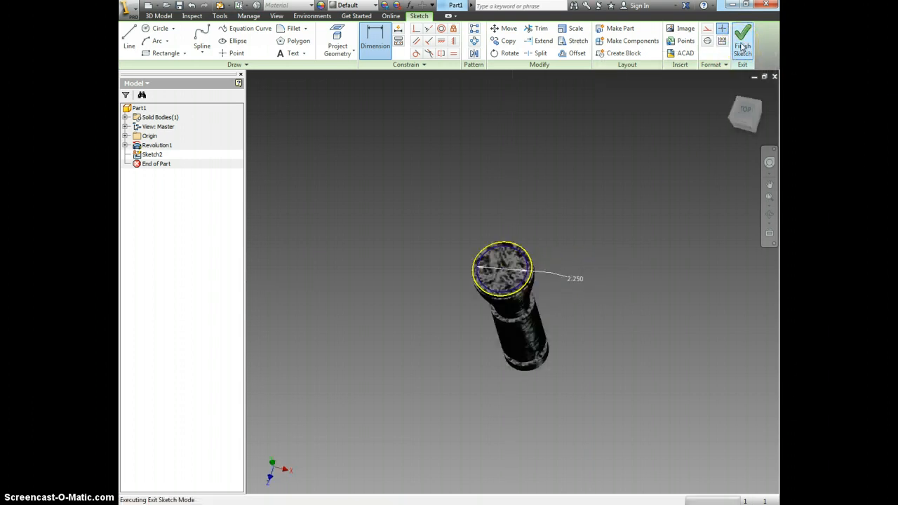
Extrude the circle as a cut 1/4 in deep into the flashlight head, checking the lens recess against the browser's product photo
{"action": "left_click", "coordinate": [204, 38]}
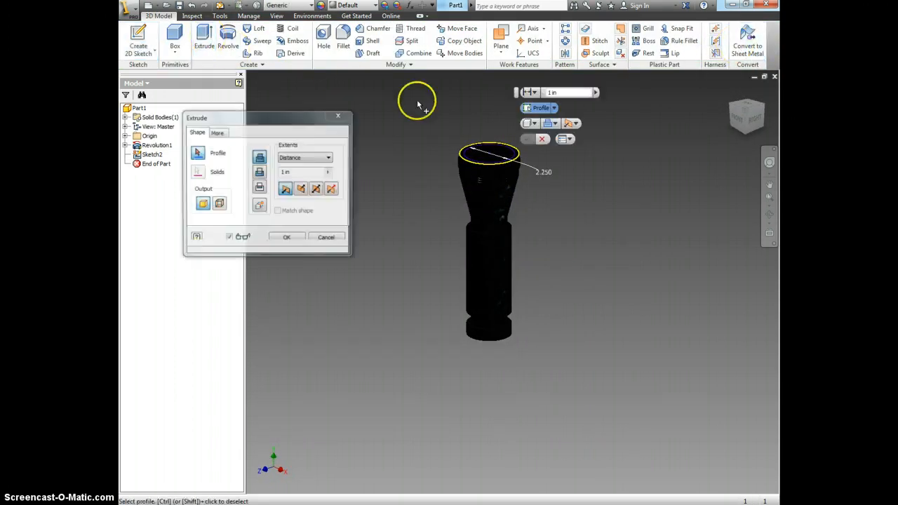
{"action": "left_click", "coordinate": [489, 155]}
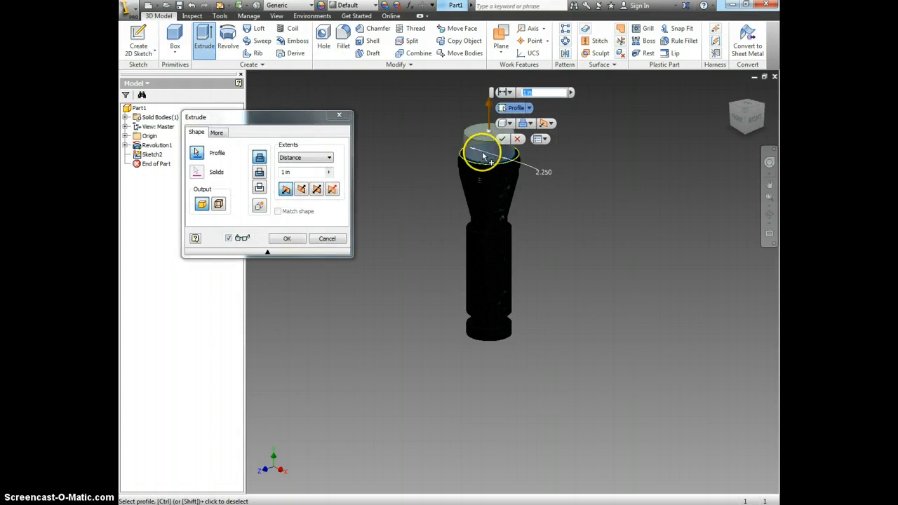
{"action": "left_click", "coordinate": [259, 172]}
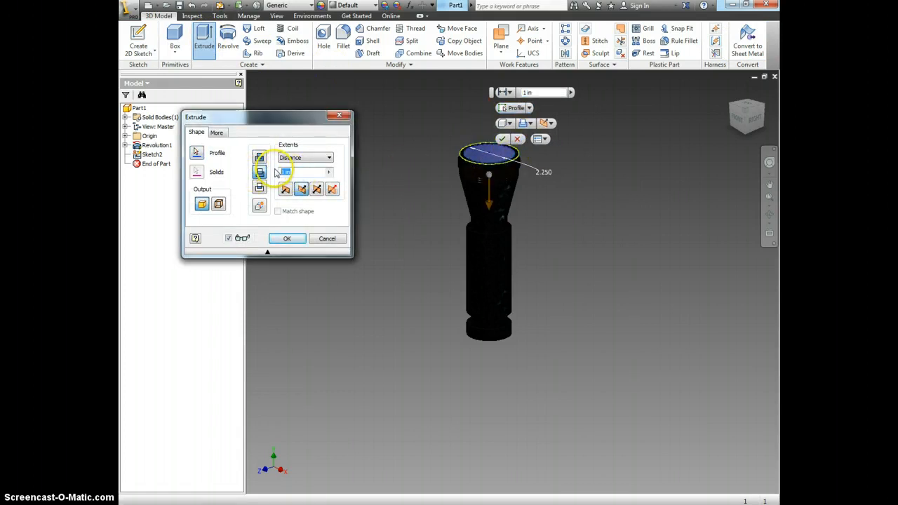
{"action": "key", "text": "alt+Tab"}
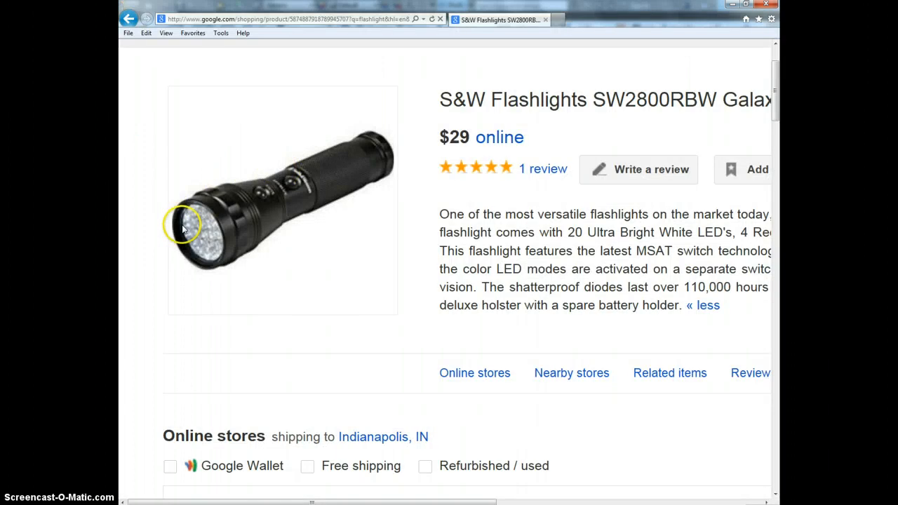
{"action": "key", "text": "alt+Tab"}
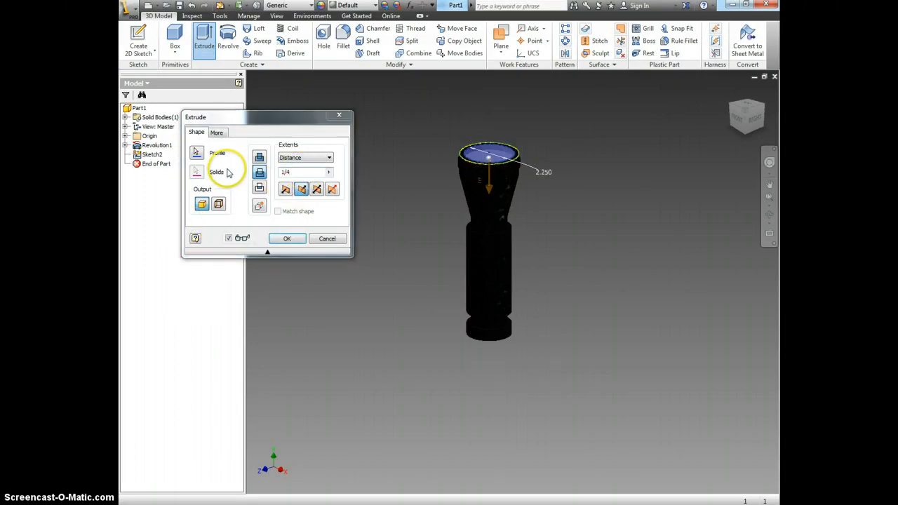
{"action": "key", "text": "Return"}
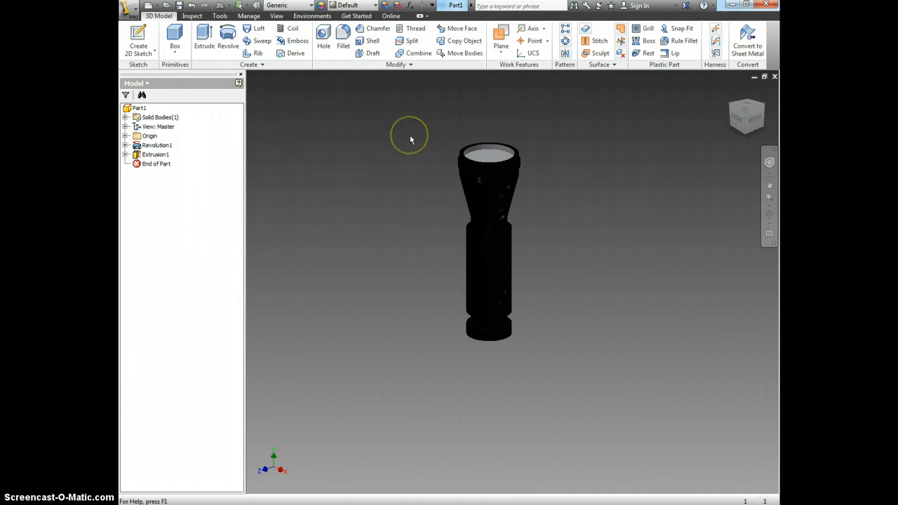
Assign an appearance from the Inventor Material Library to the recessed lens face in the flashlight head
{"action": "left_click", "coordinate": [484, 152]}
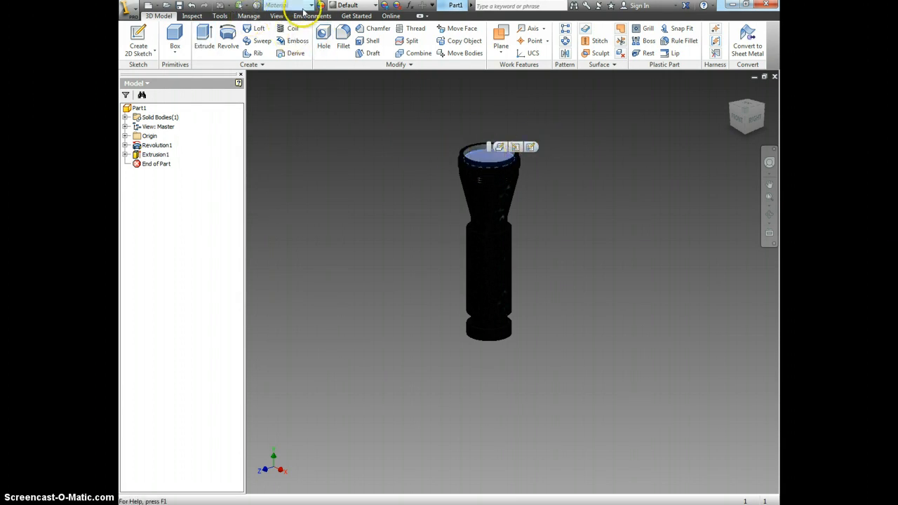
{"action": "left_click", "coordinate": [374, 6]}
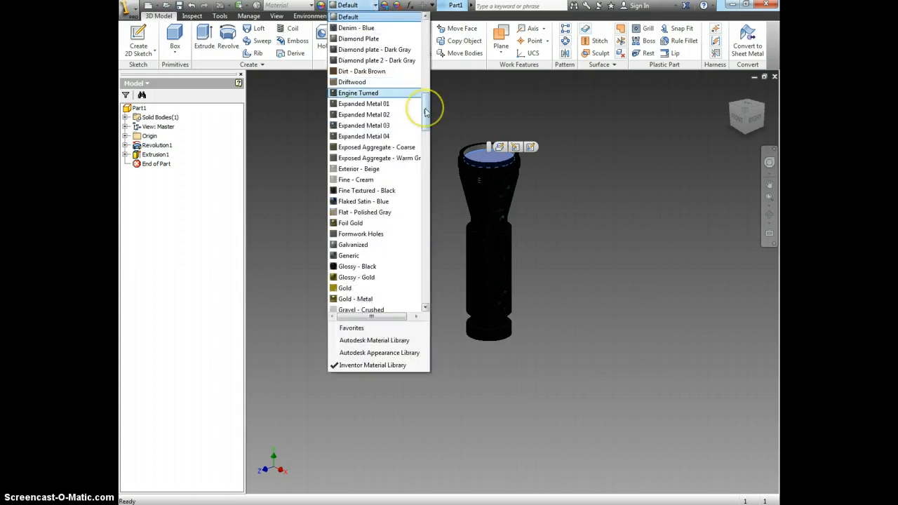
{"action": "left_click_drag", "start_coordinate": [425, 113], "coordinate": [428, 91]}
{"action": "left_click", "coordinate": [389, 39]}
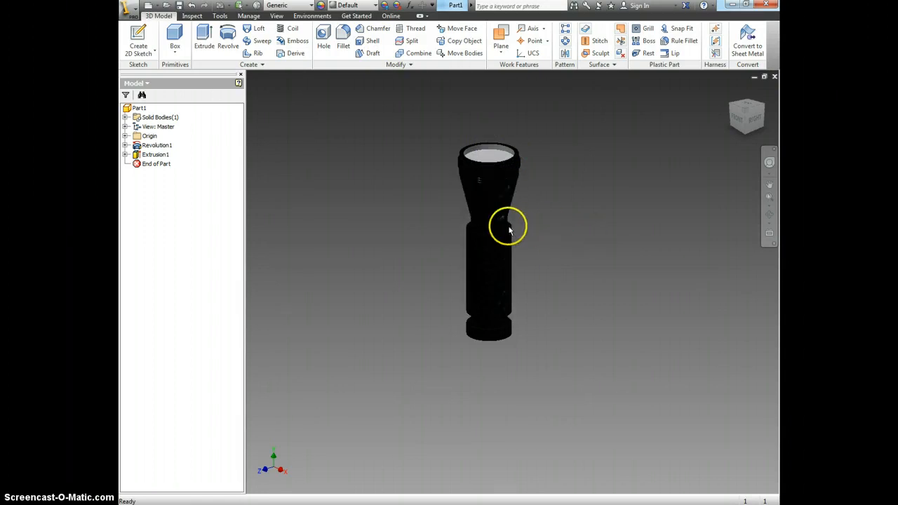
Examine the switch buttons on the neck in the browser's product photo and return to the Inventor model
{"action": "key", "text": "alt+Tab"}
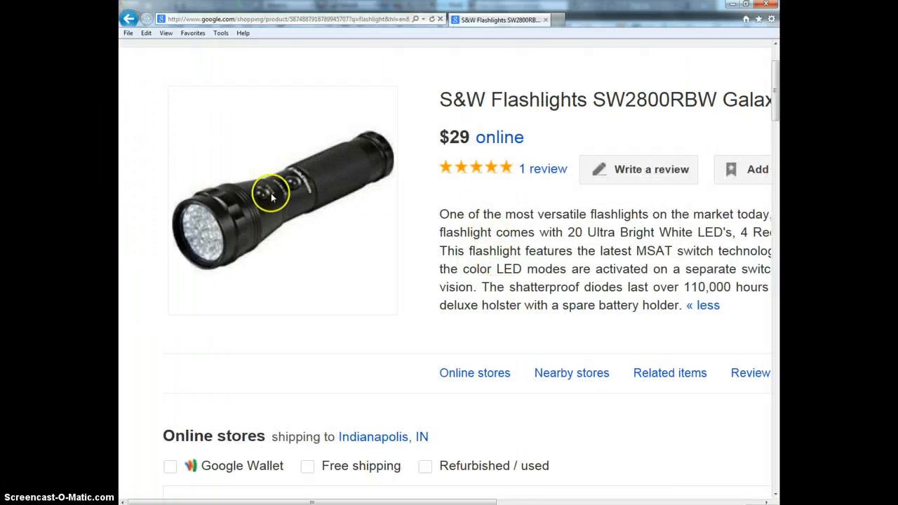
{"action": "key", "text": "alt+Tab"}
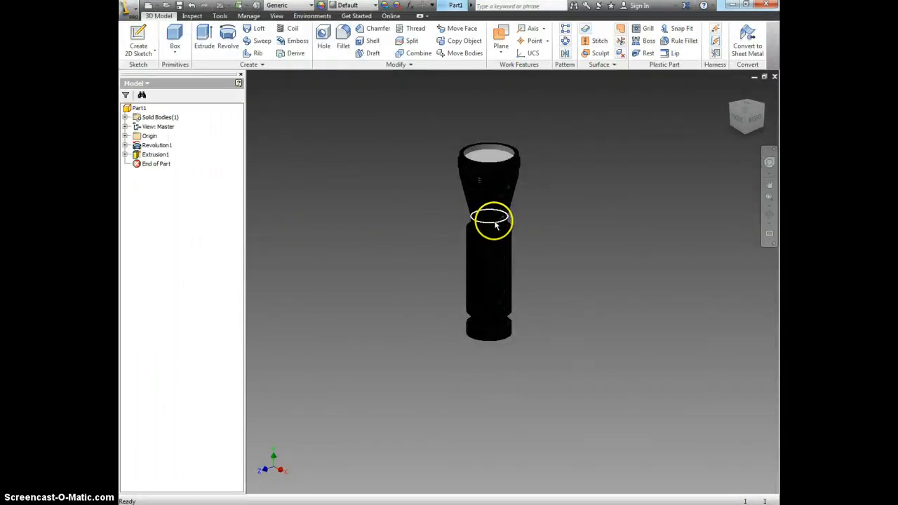
{"action": "scroll", "coordinate": [491, 223], "scroll_direction": "down", "scroll_amount": 3}
{"action": "scroll", "coordinate": [535, 225], "scroll_direction": "down", "scroll_amount": 3}
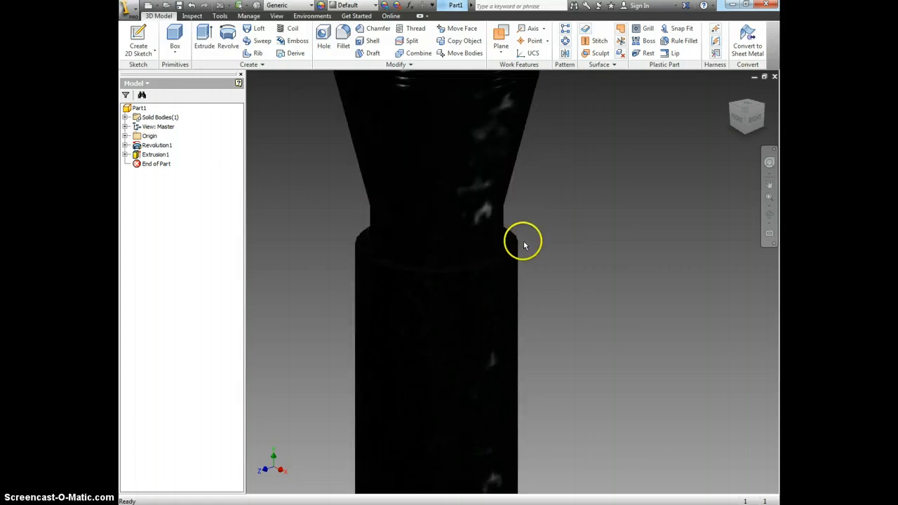
{"action": "scroll", "coordinate": [523, 249], "scroll_direction": "up", "scroll_amount": 2}
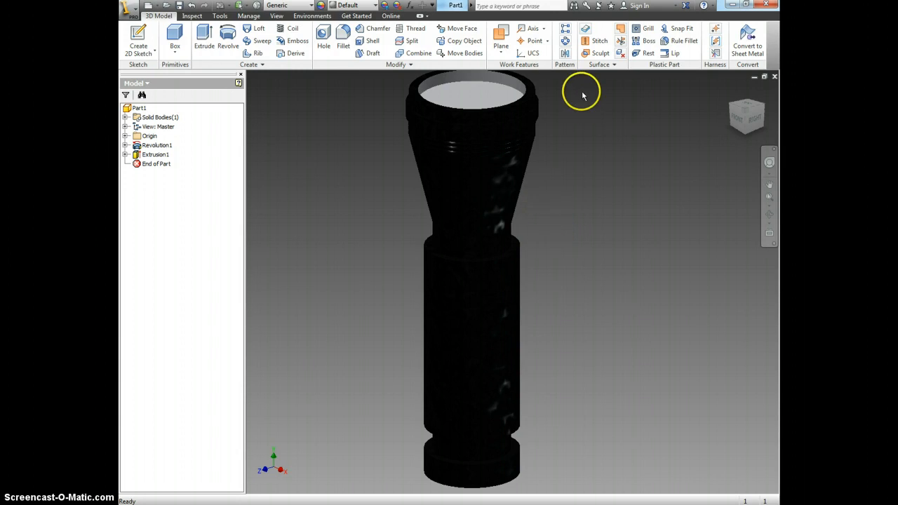
{"action": "left_click", "coordinate": [505, 55]}
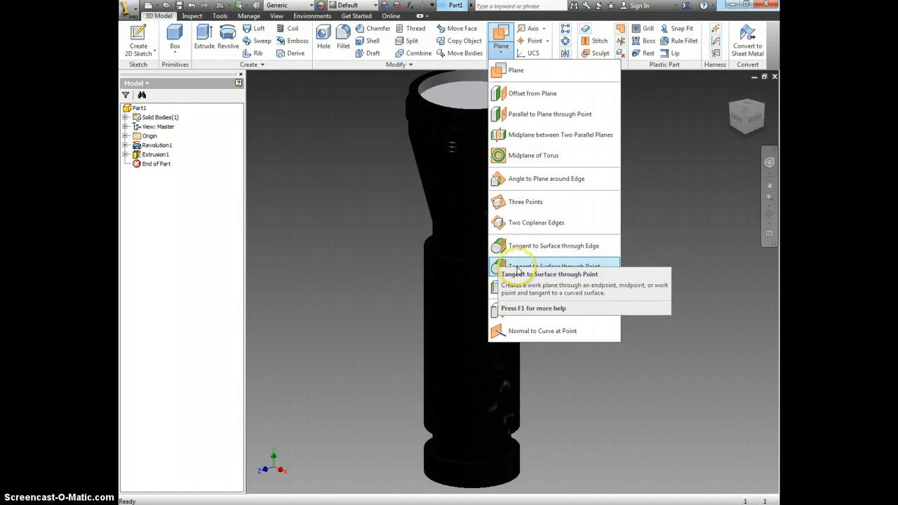
{"action": "left_click", "coordinate": [713, 186]}
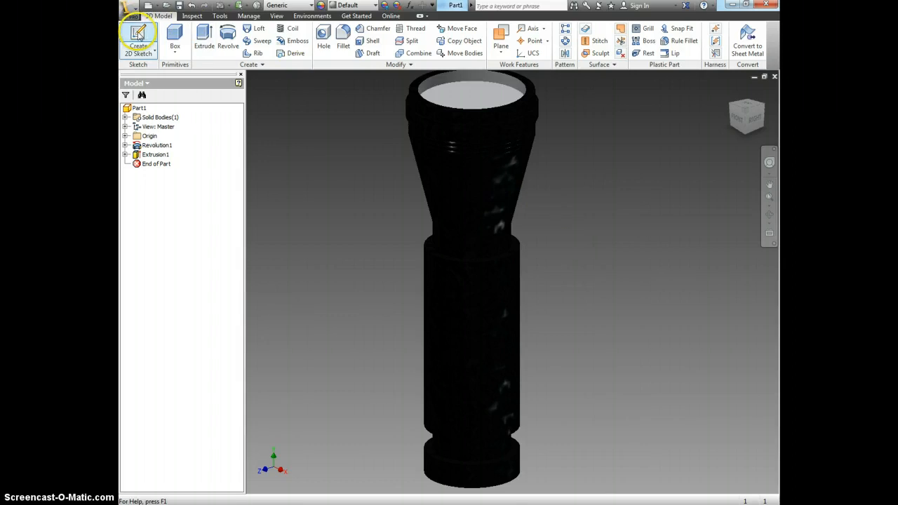
Create a sketch on the shoulder face below the neck, add a point on the X axis at the neck's edge, and finish the sketch
{"action": "left_click", "coordinate": [140, 35]}
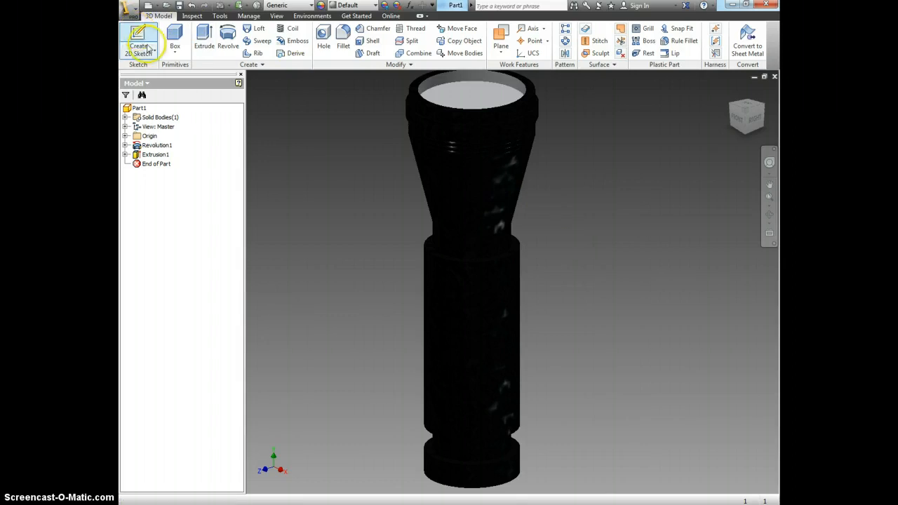
{"action": "left_click", "coordinate": [444, 256]}
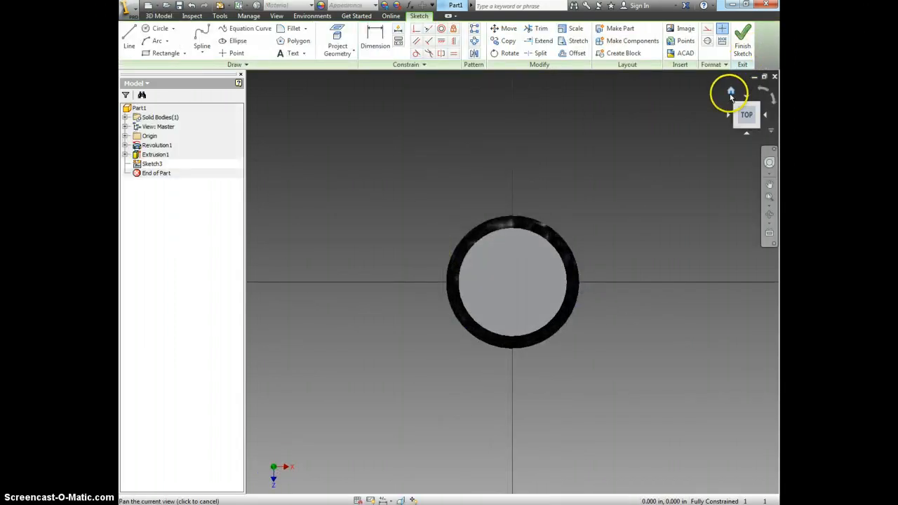
{"action": "left_click", "coordinate": [730, 92]}
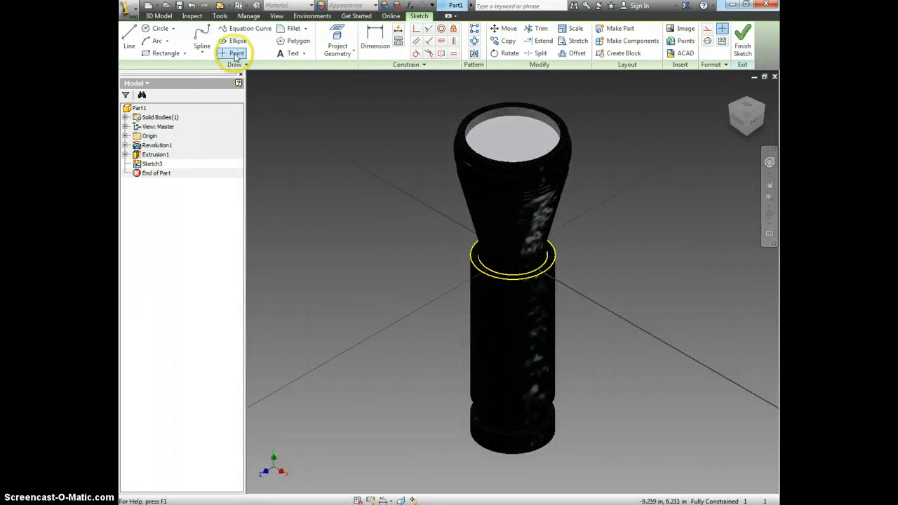
{"action": "left_click", "coordinate": [238, 56]}
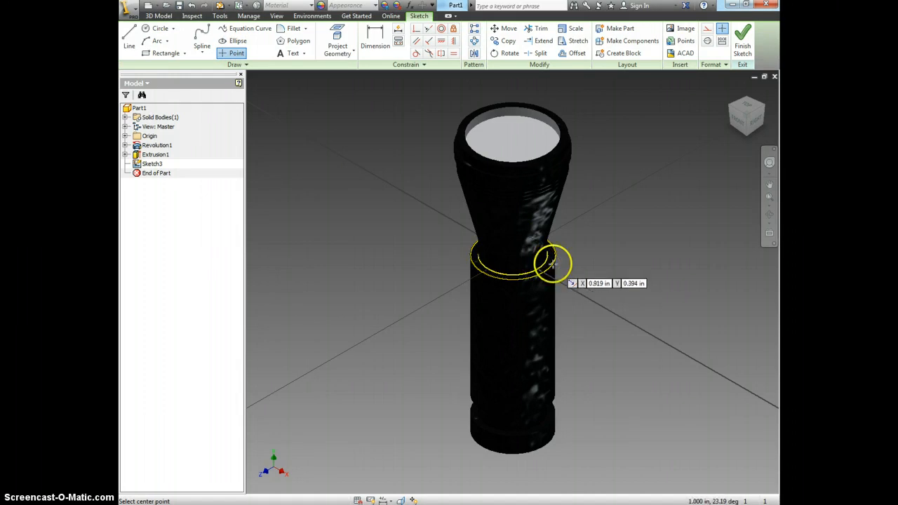
{"action": "scroll", "coordinate": [570, 280], "scroll_direction": "up", "scroll_amount": 5}
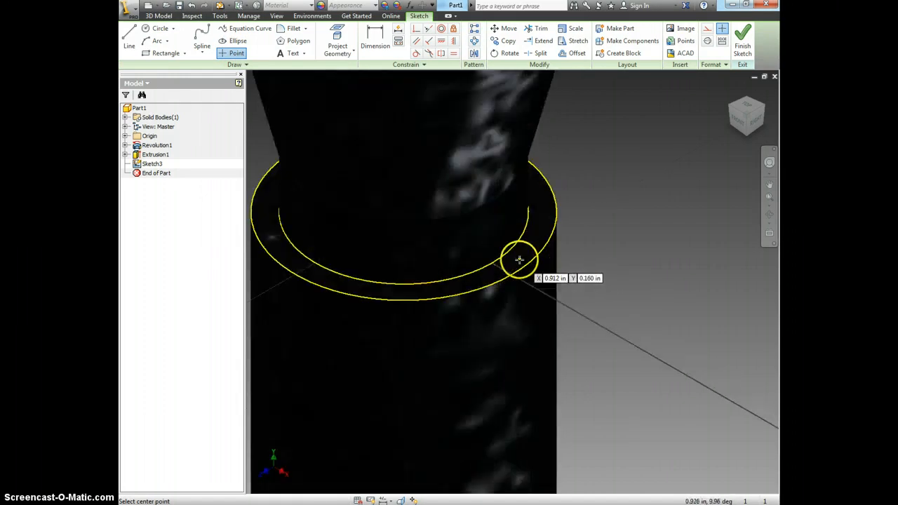
{"action": "scroll", "coordinate": [495, 267], "scroll_direction": "down", "scroll_amount": 5}
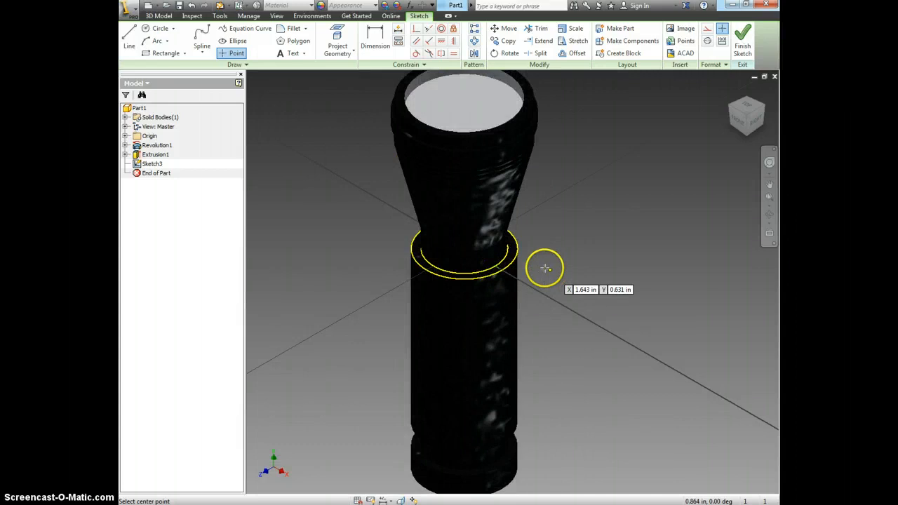
{"action": "left_click", "coordinate": [742, 46]}
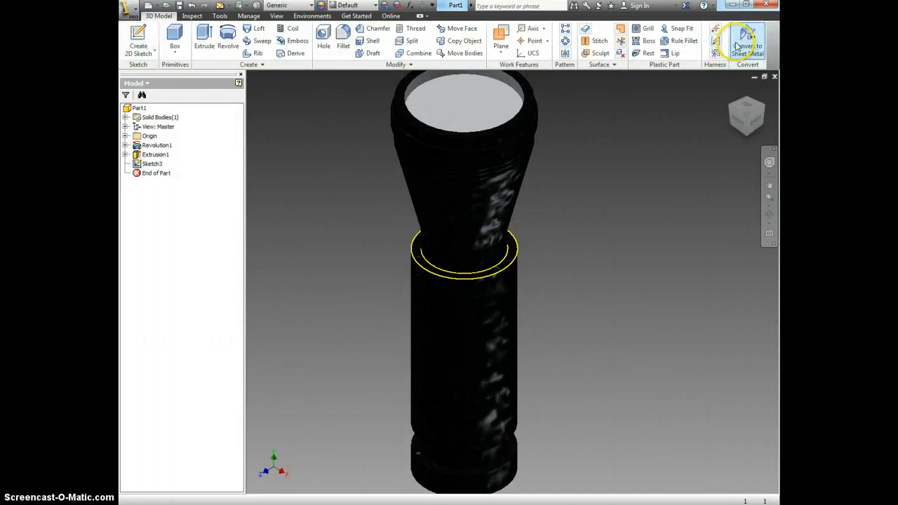
Create a work plane tangent to the neck's cylindrical surface through the sketch point, using Tangent to Surface through Point
{"action": "left_click", "coordinate": [505, 56]}
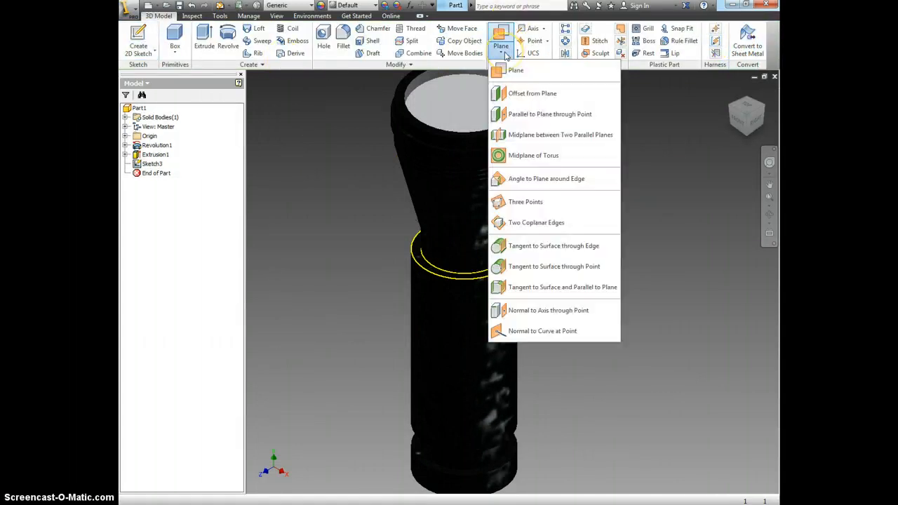
{"action": "left_click", "coordinate": [559, 267]}
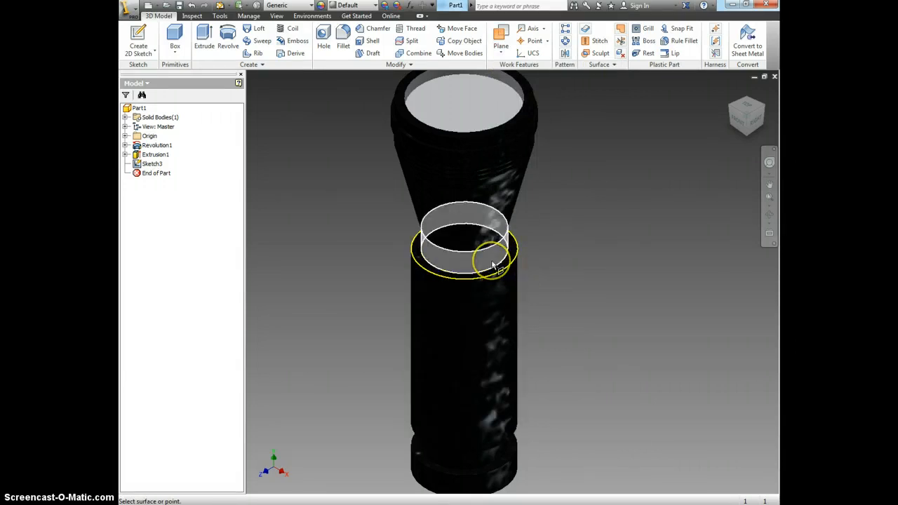
{"action": "left_click", "coordinate": [493, 266]}
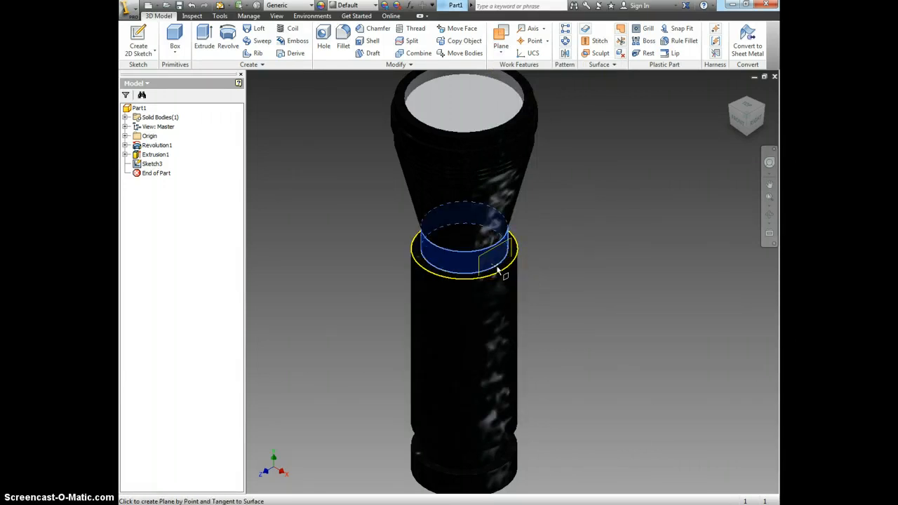
{"action": "left_click", "coordinate": [497, 269]}
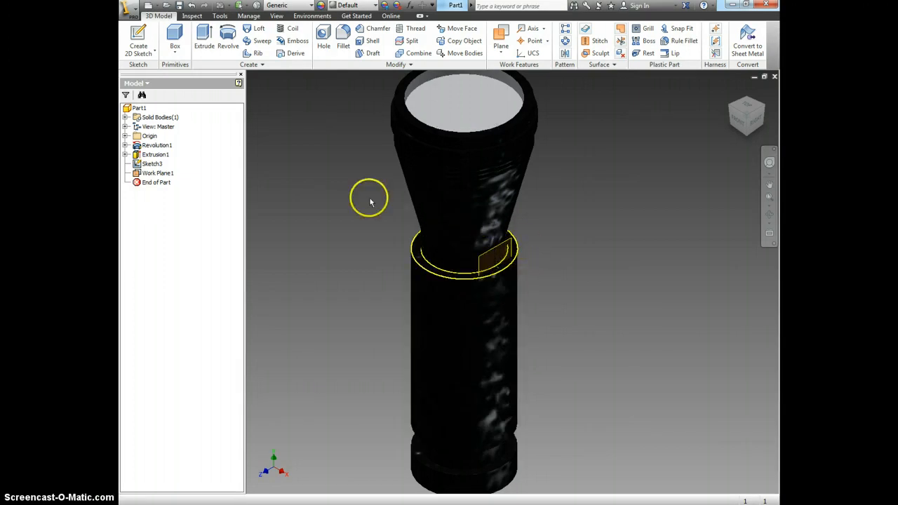
Sketch a small switch-button circle on the tangent work plane, centred on the flashlight's axis within the neck, and finish the sketch
{"action": "left_click", "coordinate": [138, 35]}
{"action": "left_click", "coordinate": [499, 254]}
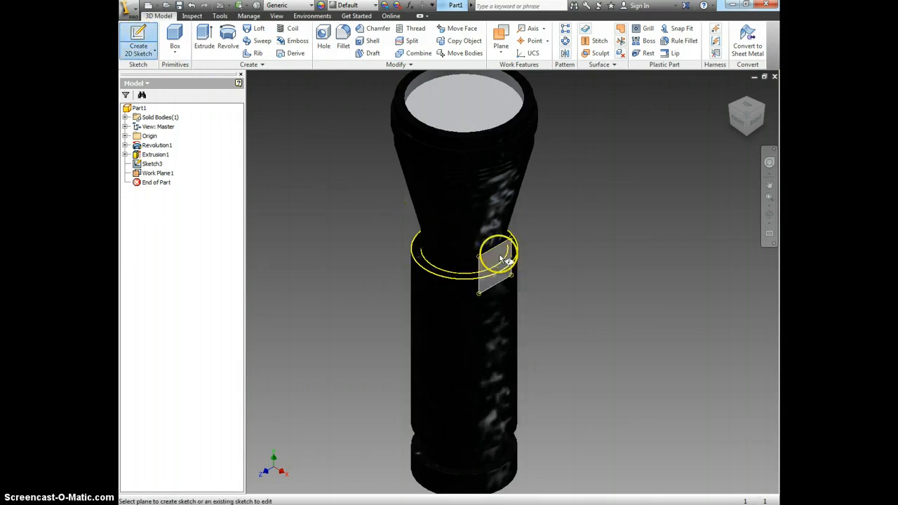
{"action": "left_click", "coordinate": [494, 253]}
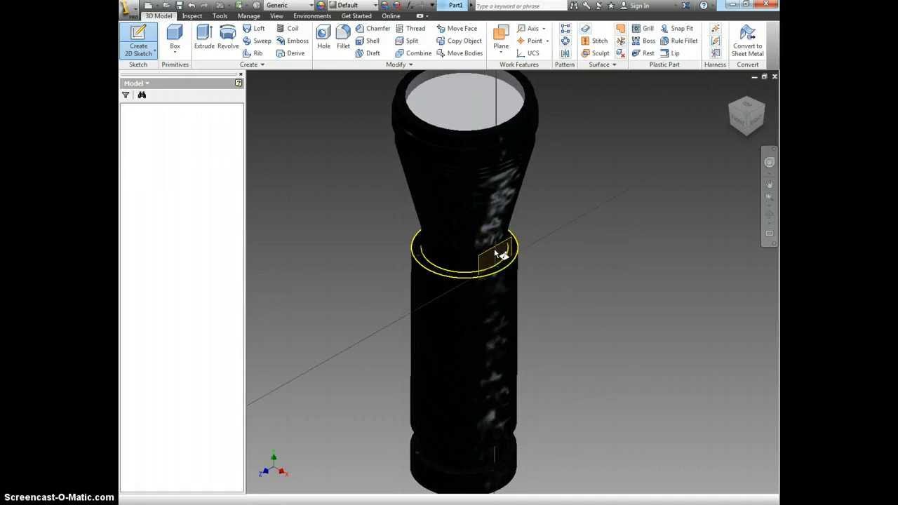
{"action": "middle_click_drag", "start_coordinate": [759, 334], "coordinate": [526, 315]}
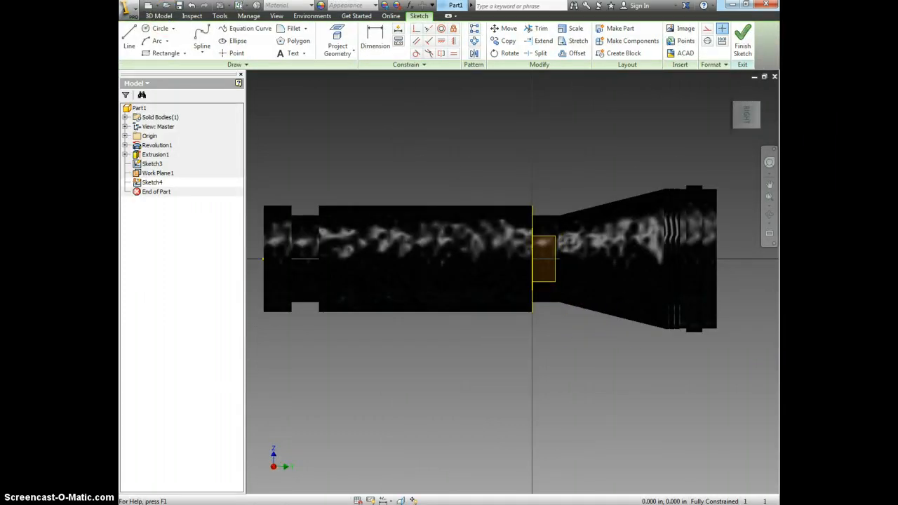
{"action": "left_click", "coordinate": [160, 29]}
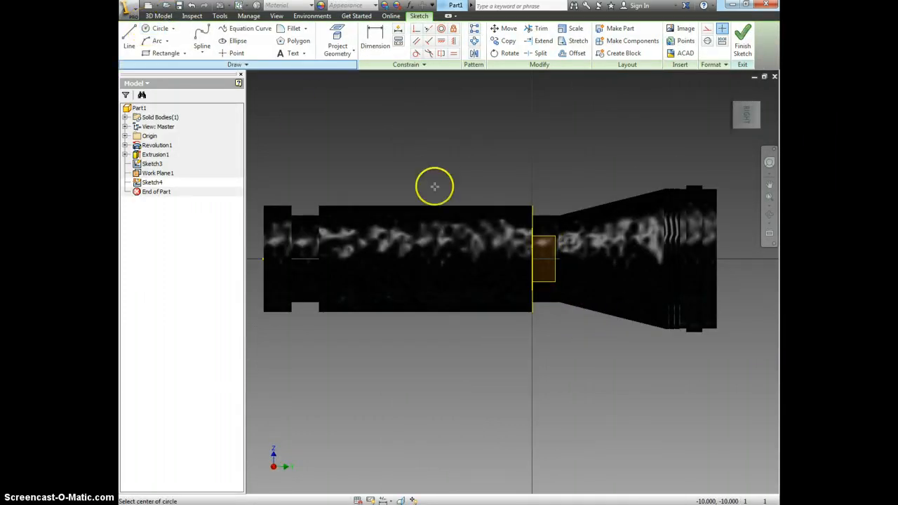
{"action": "left_click", "coordinate": [542, 260]}
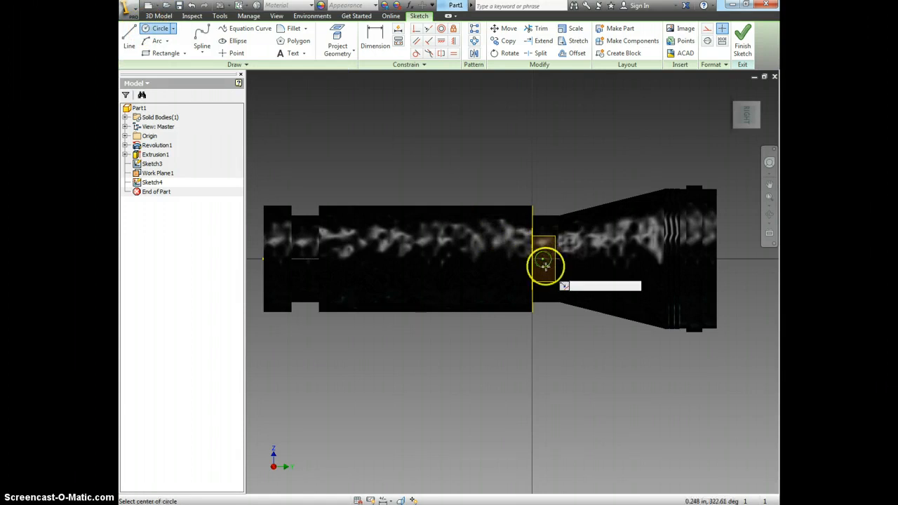
{"action": "left_click", "coordinate": [545, 264]}
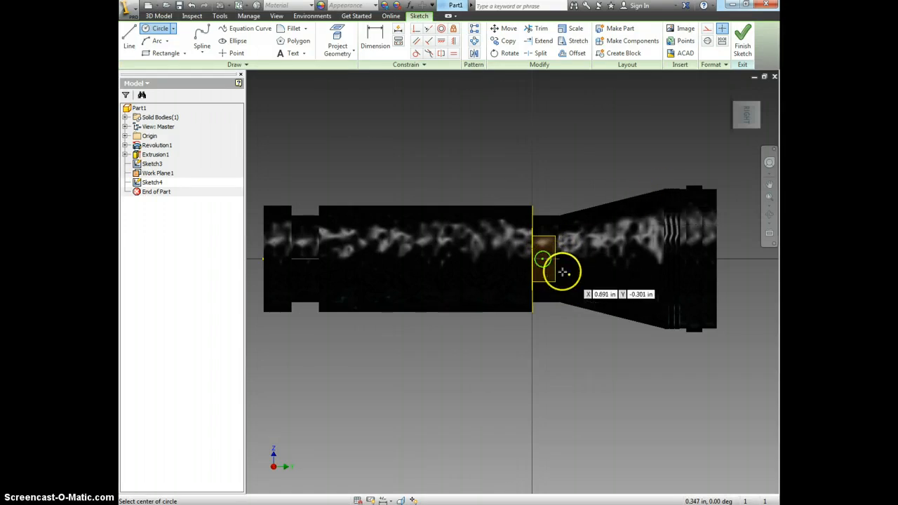
{"action": "left_click", "coordinate": [745, 44]}
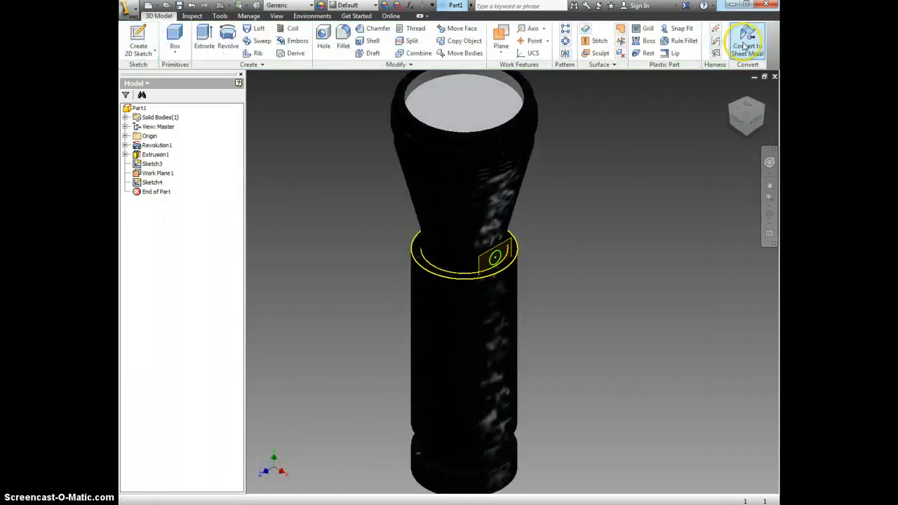
Open the revolution's profile sketch for editing and set the neck's length to 1.000 in
{"action": "left_click", "coordinate": [124, 145]}
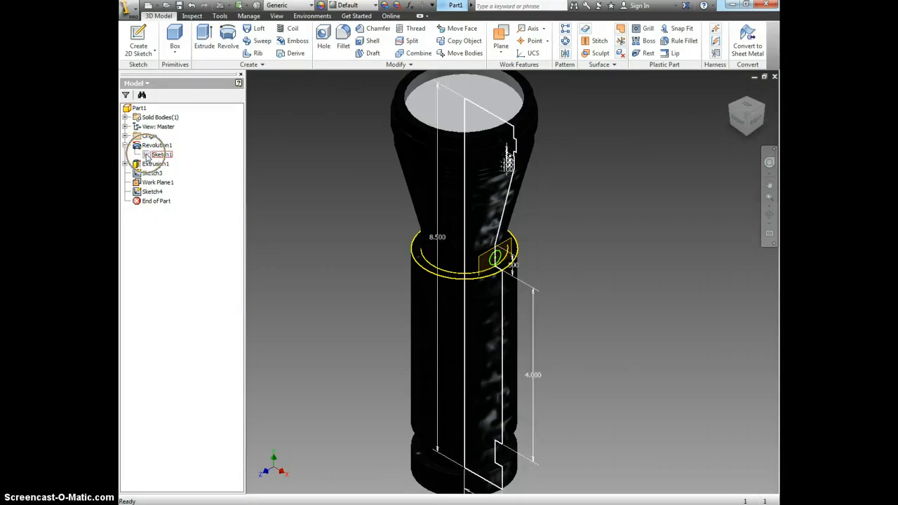
{"action": "double_click", "coordinate": [156, 155]}
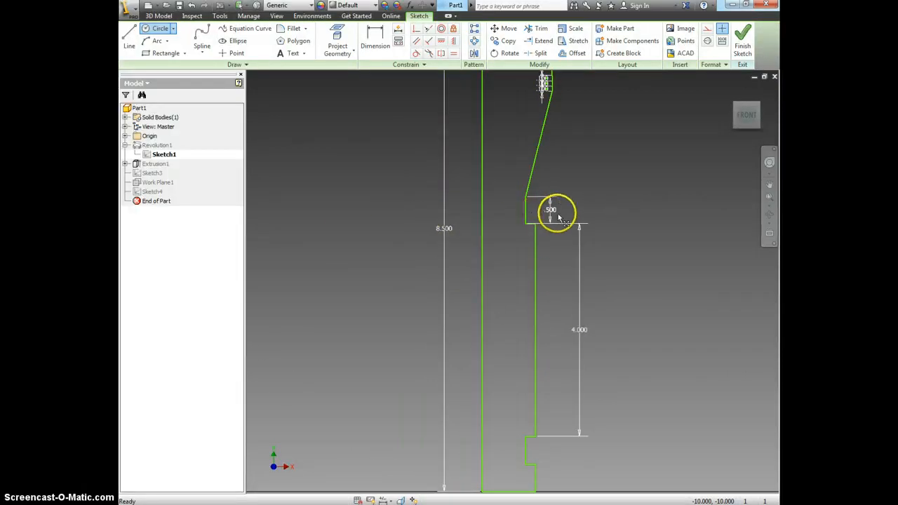
{"action": "scroll", "coordinate": [557, 213], "scroll_direction": "up", "scroll_amount": 3}
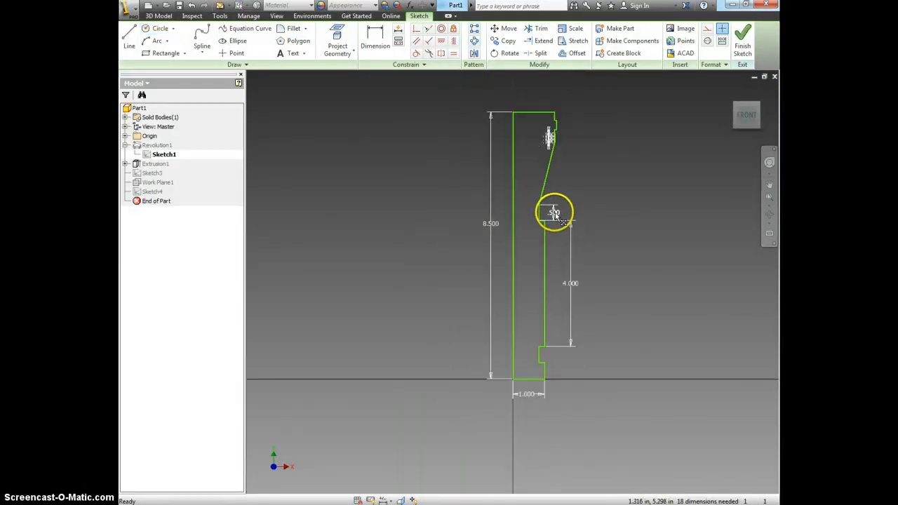
{"action": "double_click", "coordinate": [554, 213]}
{"action": "key", "text": "Return"}
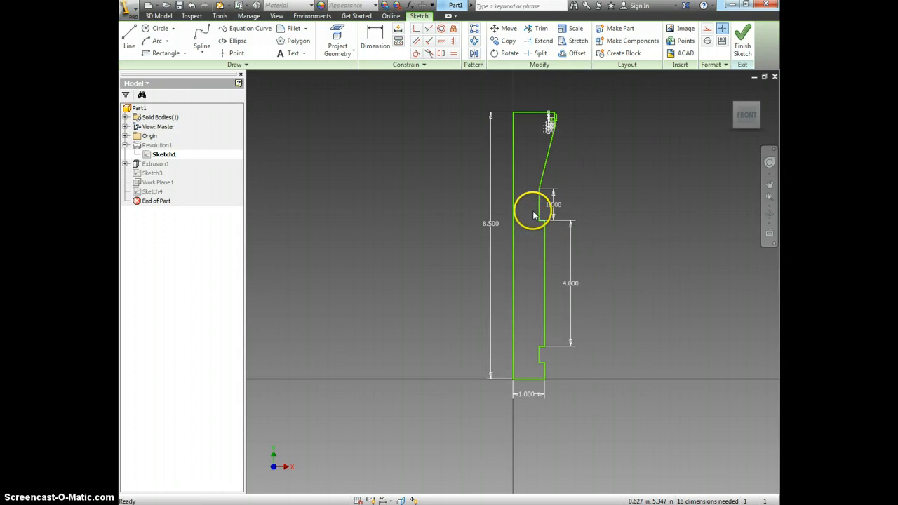
Add an aligned dimension to the slanted line of the flashlight head, try 1.5 in, and set it to 1.75 in
{"action": "scroll", "coordinate": [551, 121], "scroll_direction": "down", "scroll_amount": 4}
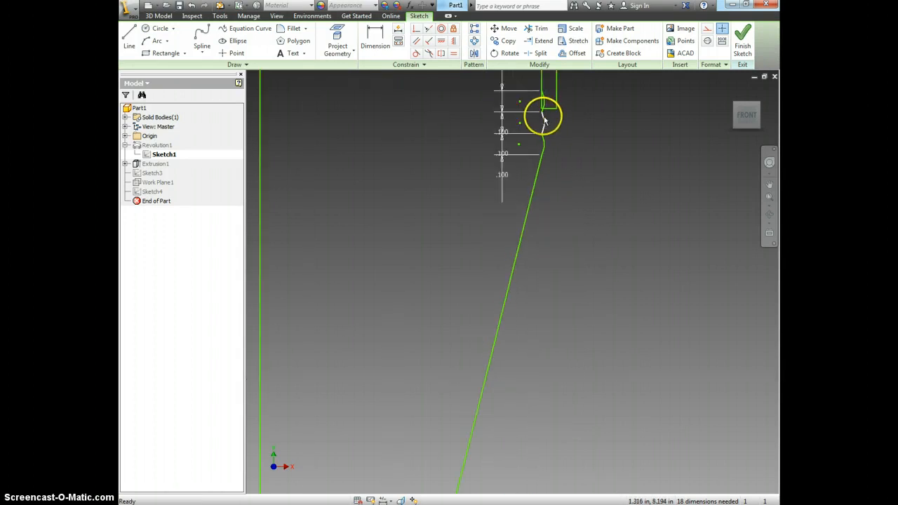
{"action": "scroll", "coordinate": [550, 133], "scroll_direction": "up", "scroll_amount": 4}
{"action": "left_click", "coordinate": [377, 38]}
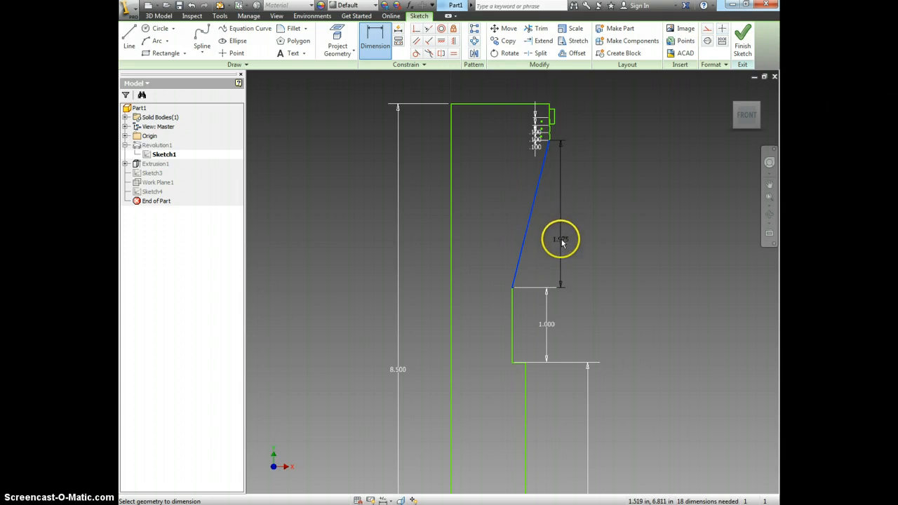
{"action": "left_click", "coordinate": [531, 219]}
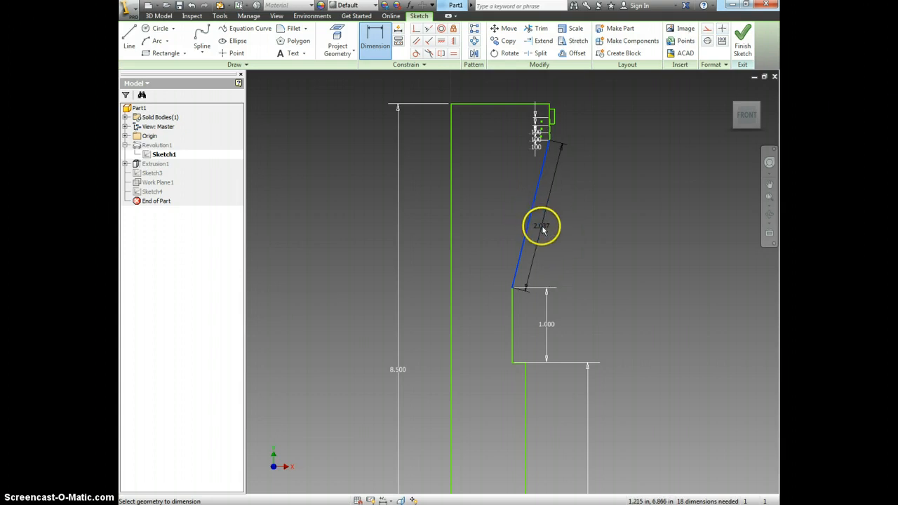
{"action": "left_click", "coordinate": [548, 228]}
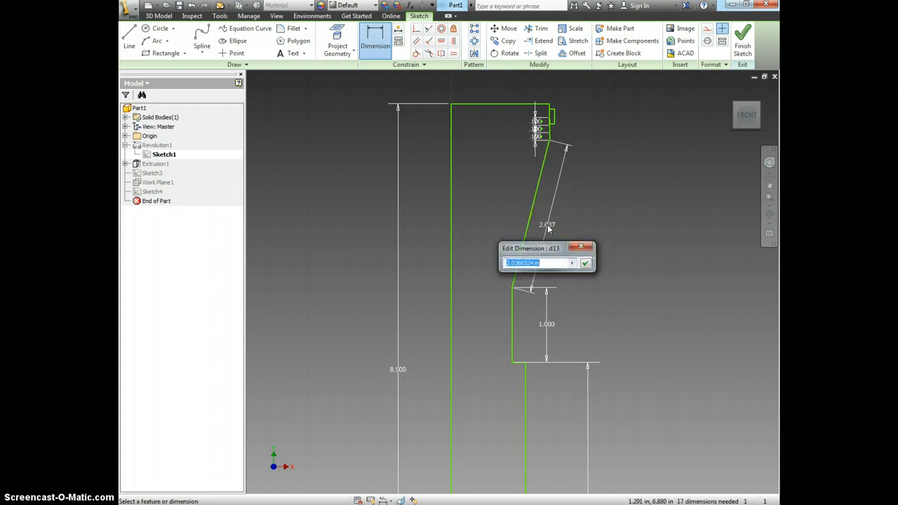
{"action": "key", "text": "Return"}
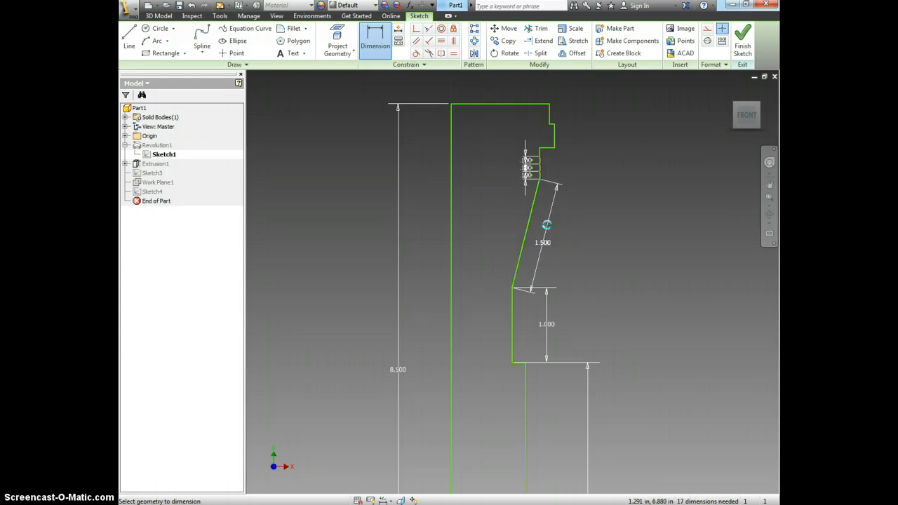
{"action": "double_click", "coordinate": [545, 247]}
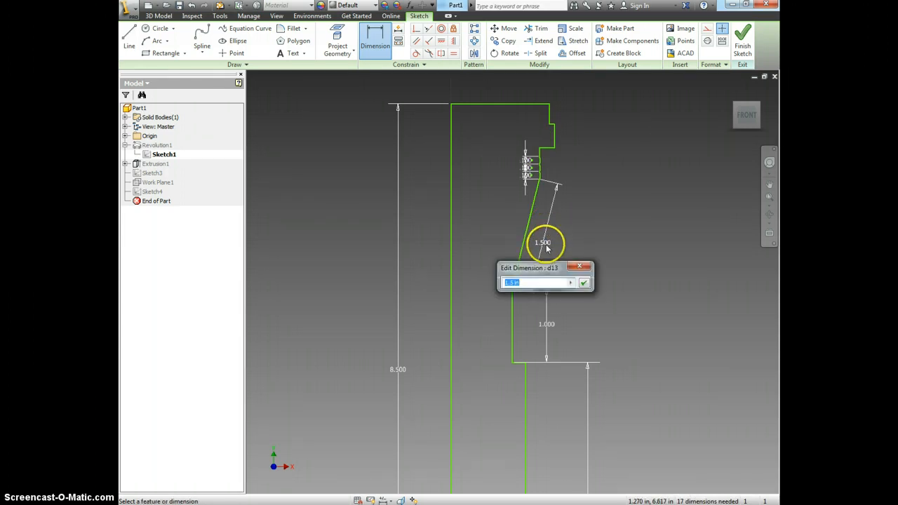
{"action": "type", "text": "1.75"}
{"action": "key", "text": "Return"}
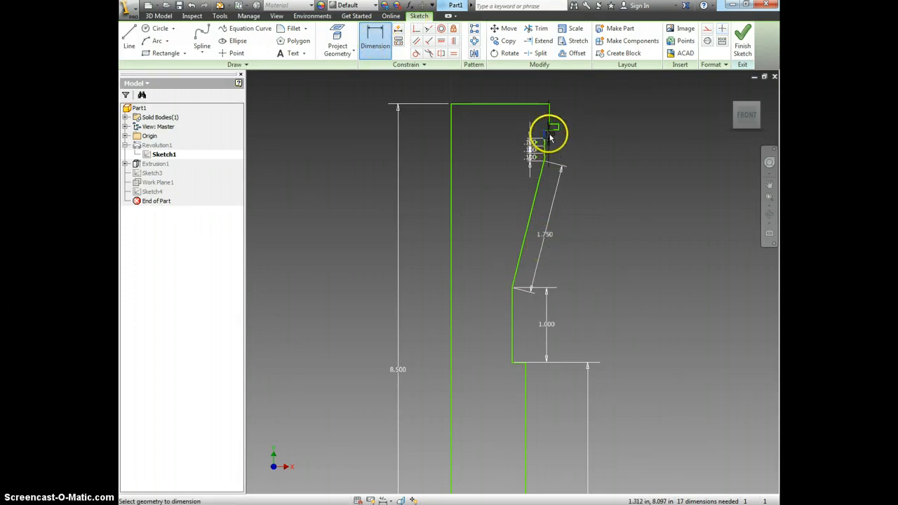
Dimension the short vertical line between the grooves and the raised band on the head, accepting the proposed value
{"action": "left_click", "coordinate": [554, 141]}
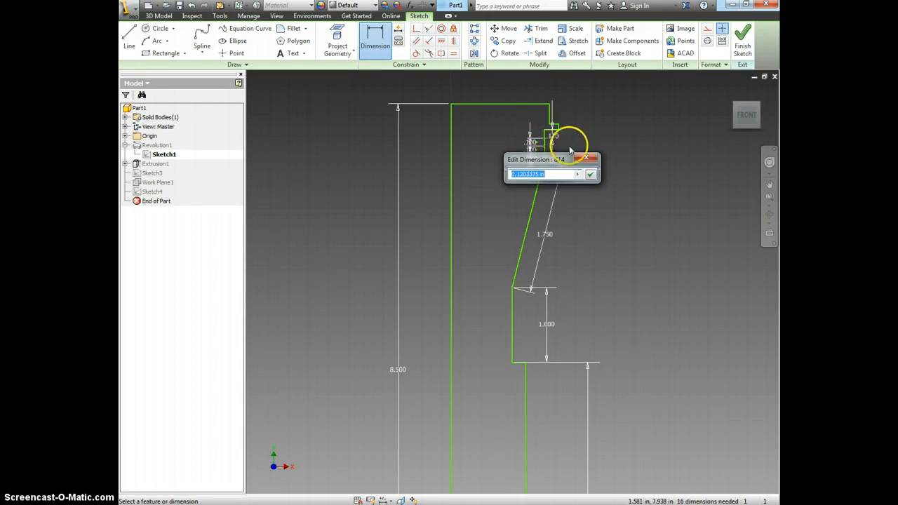
{"action": "key", "text": "Return"}
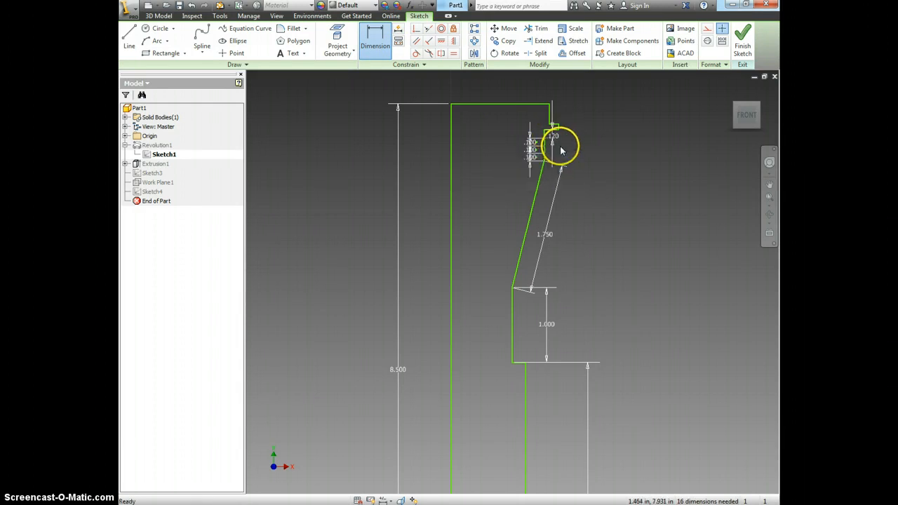
Dimension the vertical outer edge of the raised band near the flashlight's lens end and set it to 0.250 in
{"action": "key", "text": "Escape"}
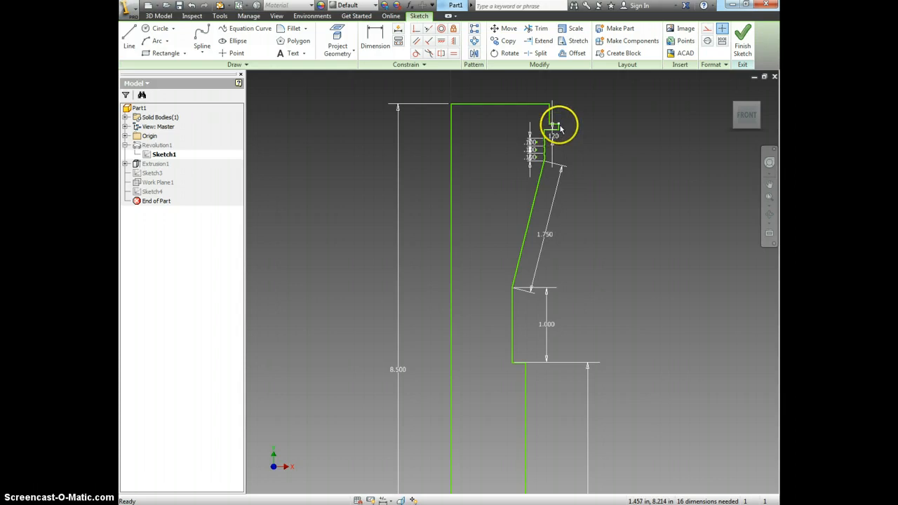
{"action": "left_click", "coordinate": [376, 39]}
{"action": "scroll", "coordinate": [554, 128], "scroll_direction": "up", "scroll_amount": 3}
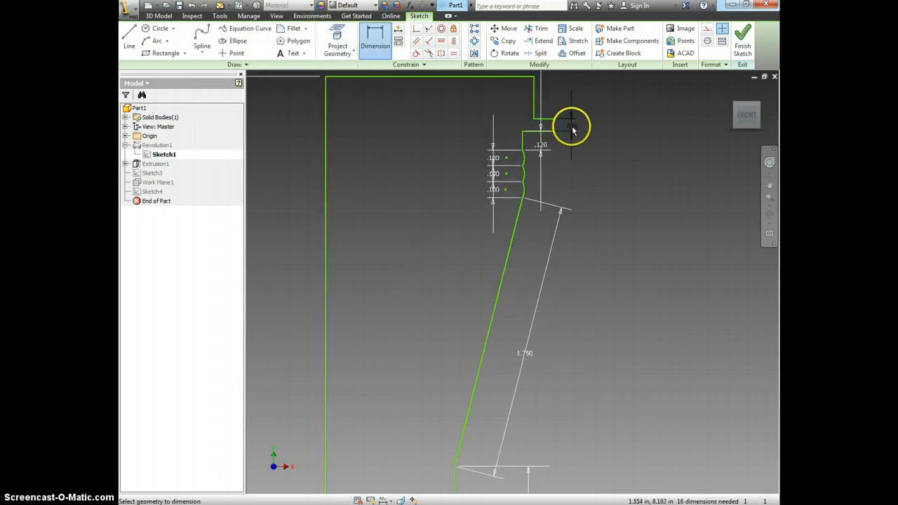
{"action": "left_click", "coordinate": [567, 128]}
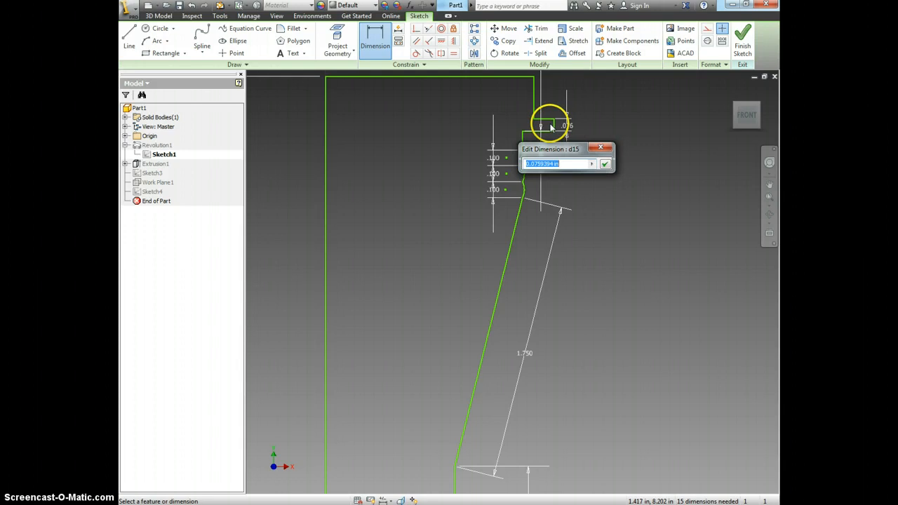
{"action": "key", "text": "Return"}
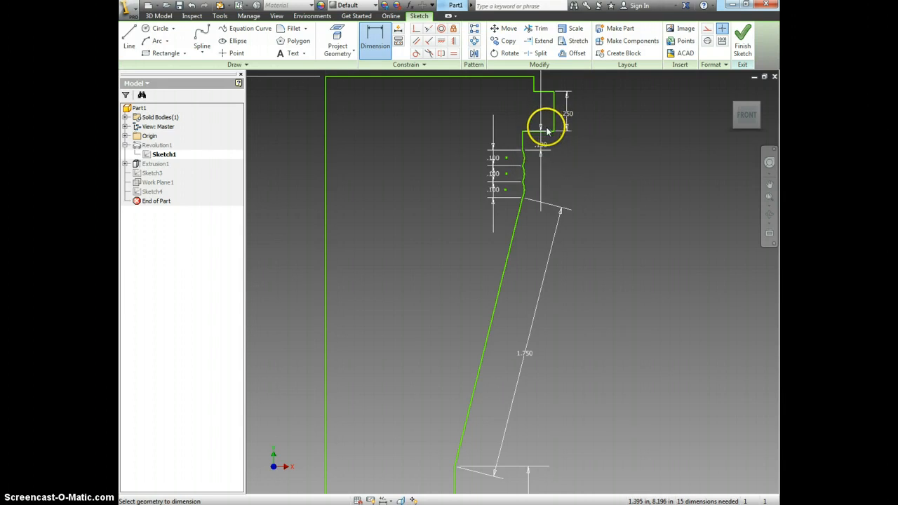
Make the raised band's two horizontal edges equal, set their length to 0.100 in, and finish the profile sketch
{"action": "left_click", "coordinate": [453, 54]}
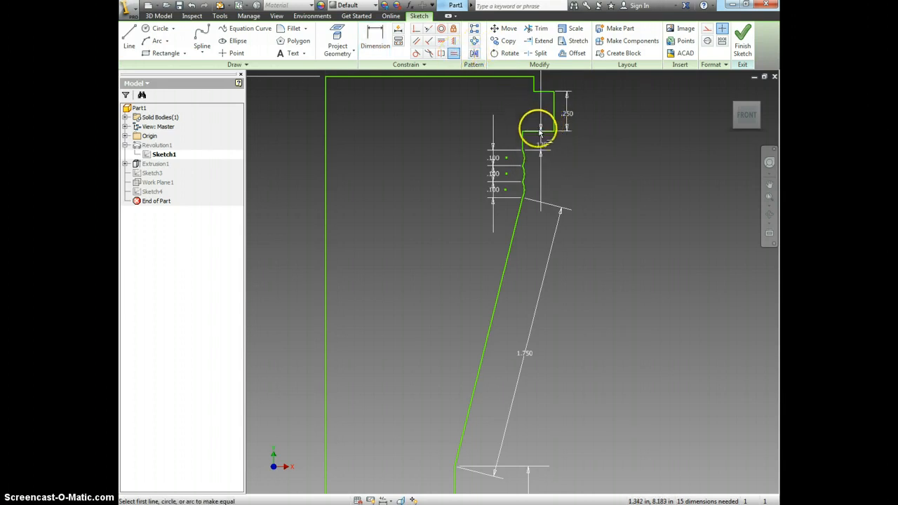
{"action": "left_click", "coordinate": [539, 131]}
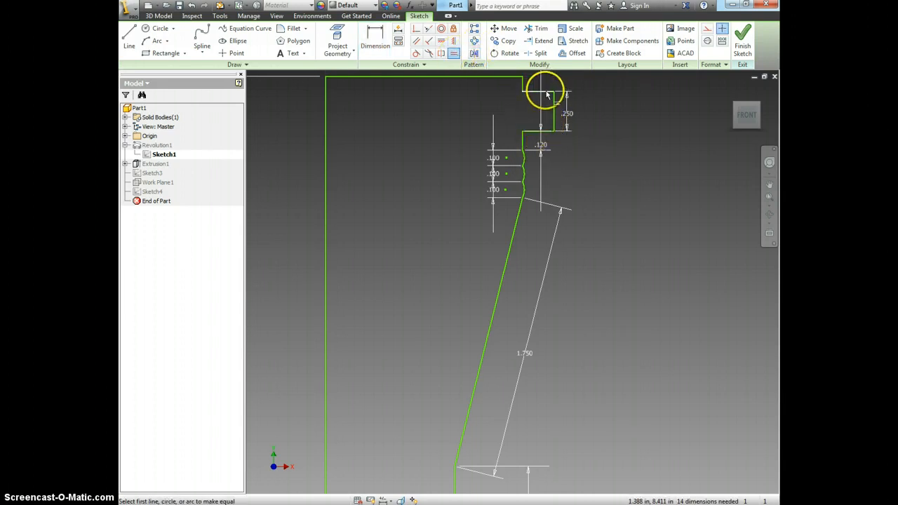
{"action": "left_click", "coordinate": [378, 34]}
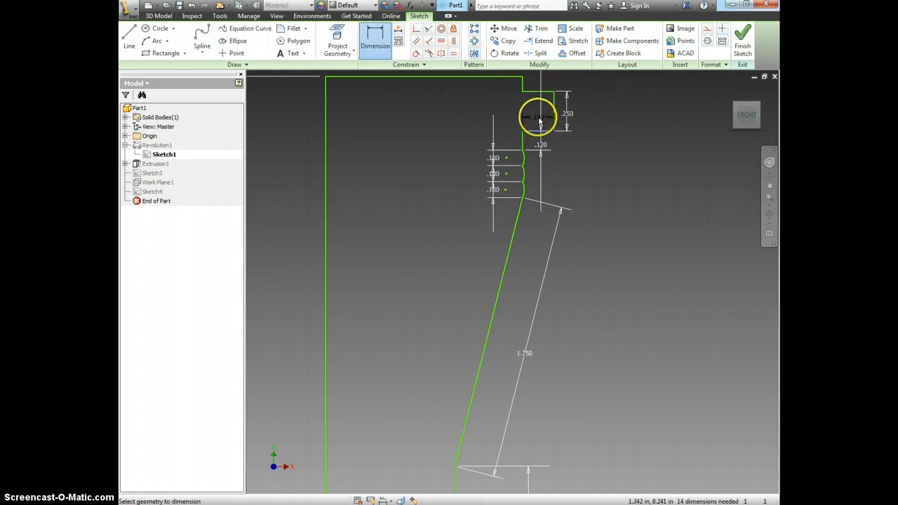
{"action": "left_click", "coordinate": [537, 117]}
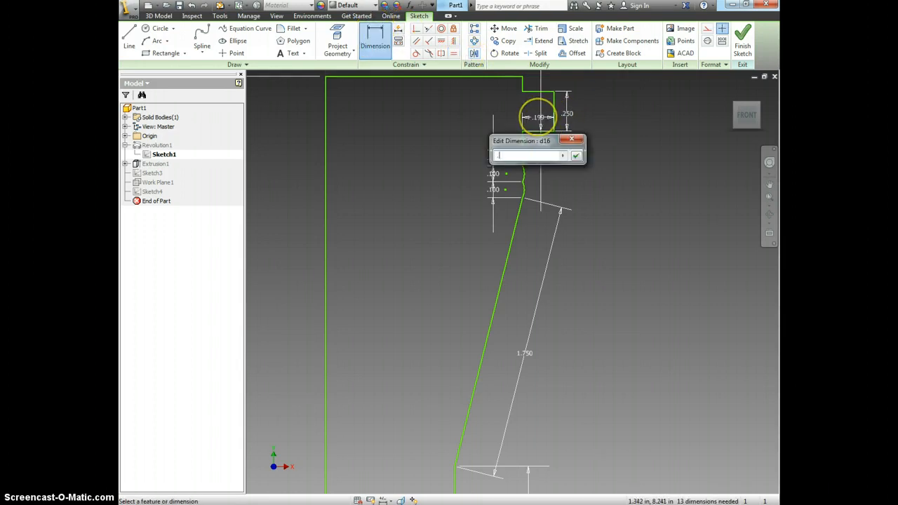
{"action": "key", "text": "Return"}
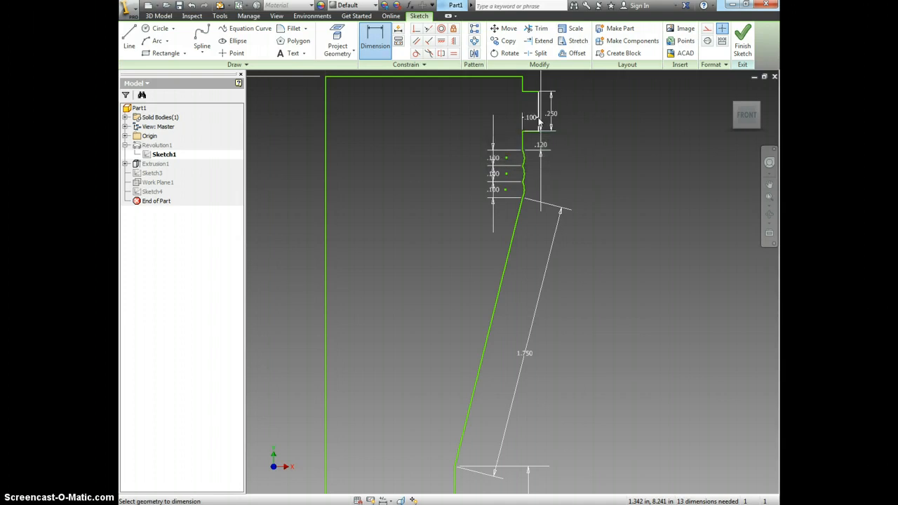
{"action": "left_click", "coordinate": [742, 42]}
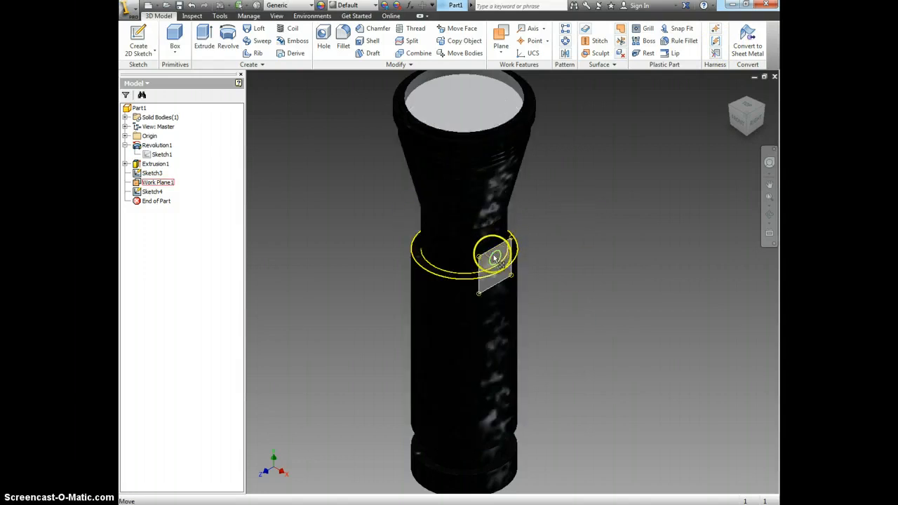
Reopen the switch-button sketch, draw a circle about 0.5 in in diameter on the flashlight's axis within the neck, and finish the sketch
{"action": "double_click", "coordinate": [137, 192]}
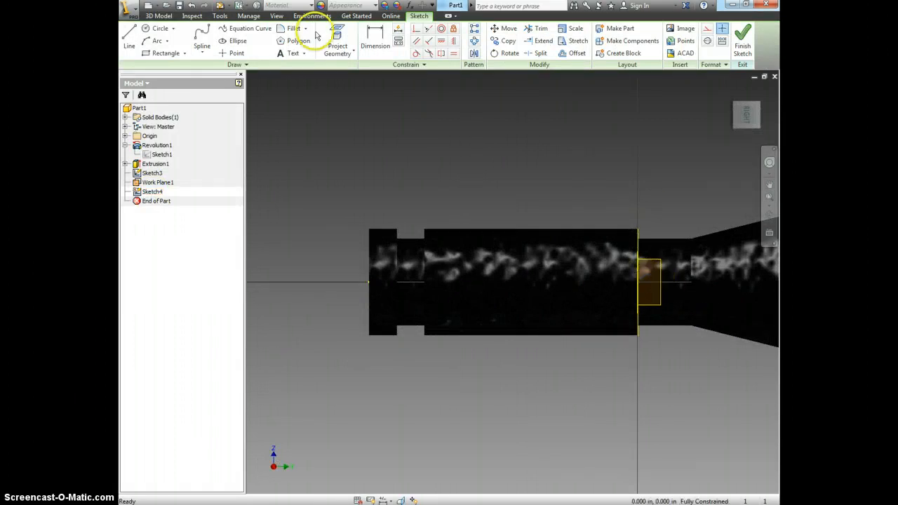
{"action": "left_click", "coordinate": [156, 29]}
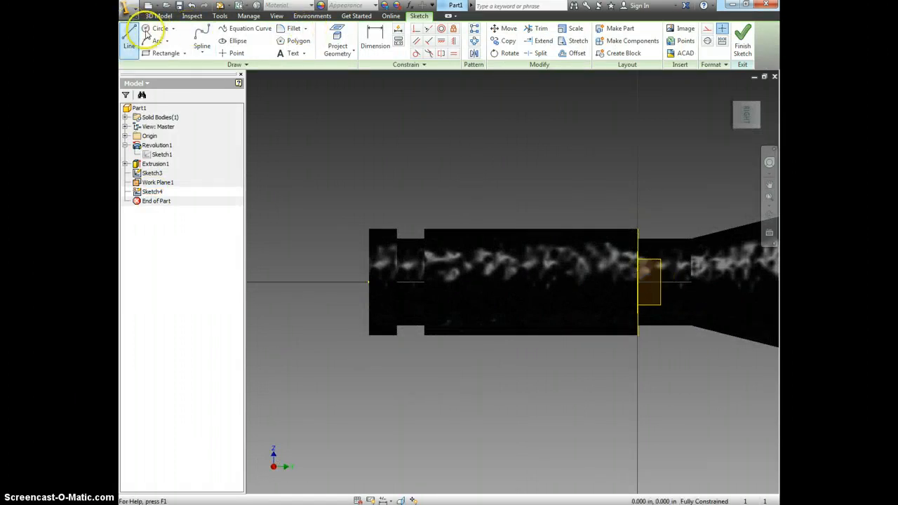
{"action": "left_click", "coordinate": [659, 281]}
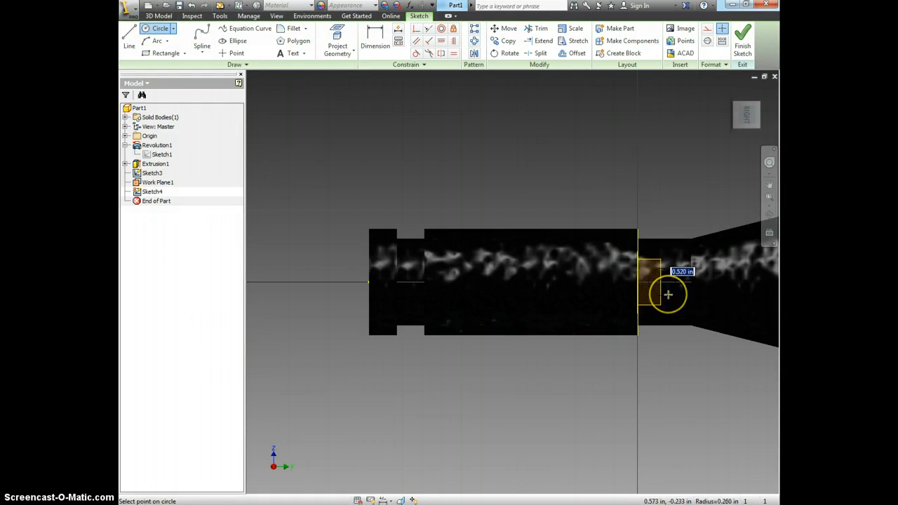
{"action": "left_click", "coordinate": [666, 294]}
{"action": "left_click", "coordinate": [742, 42]}
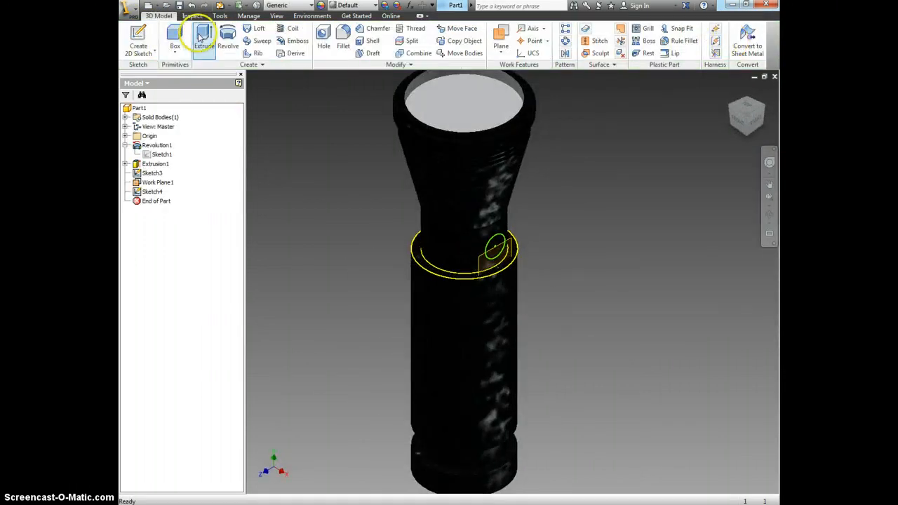
Extrude the switch-button circle 1/4 in symmetrically about its sketch plane, joined to the body
{"action": "left_click", "coordinate": [202, 38]}
{"action": "left_click", "coordinate": [500, 245]}
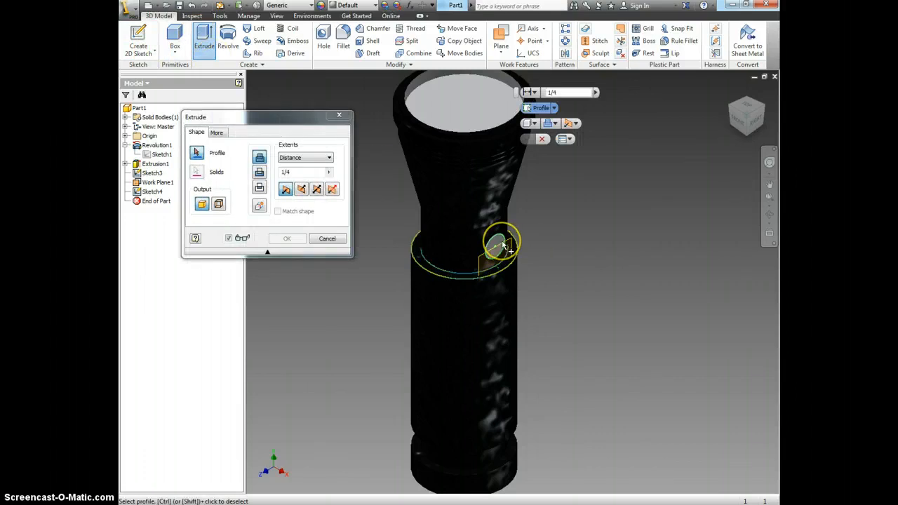
{"action": "left_click", "coordinate": [502, 245]}
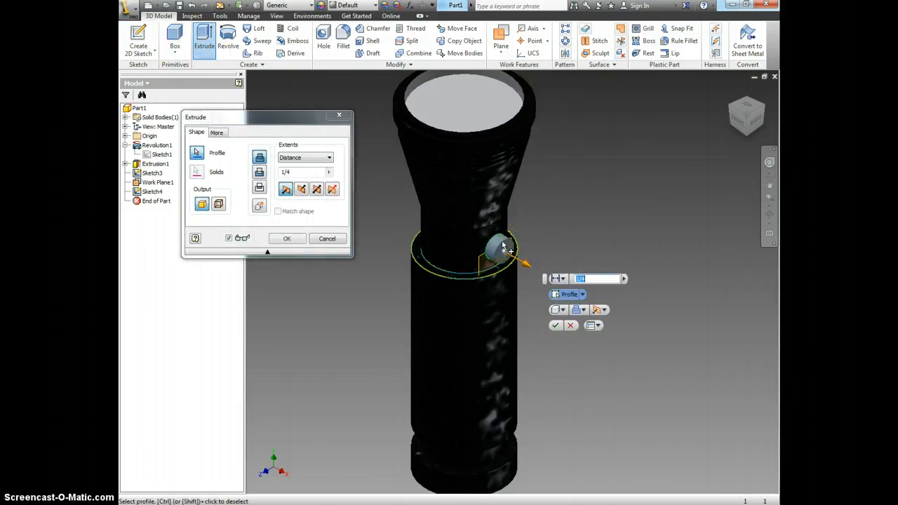
{"action": "left_click", "coordinate": [317, 189]}
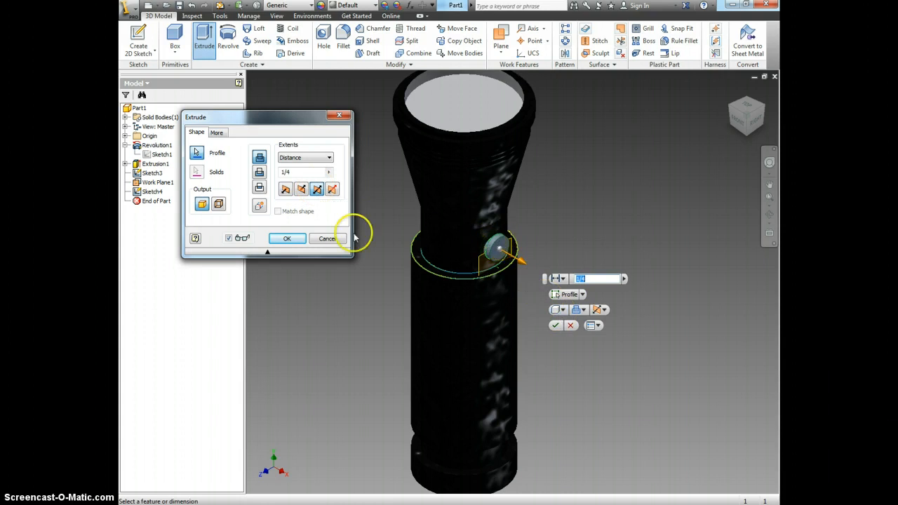
{"action": "left_click", "coordinate": [293, 240]}
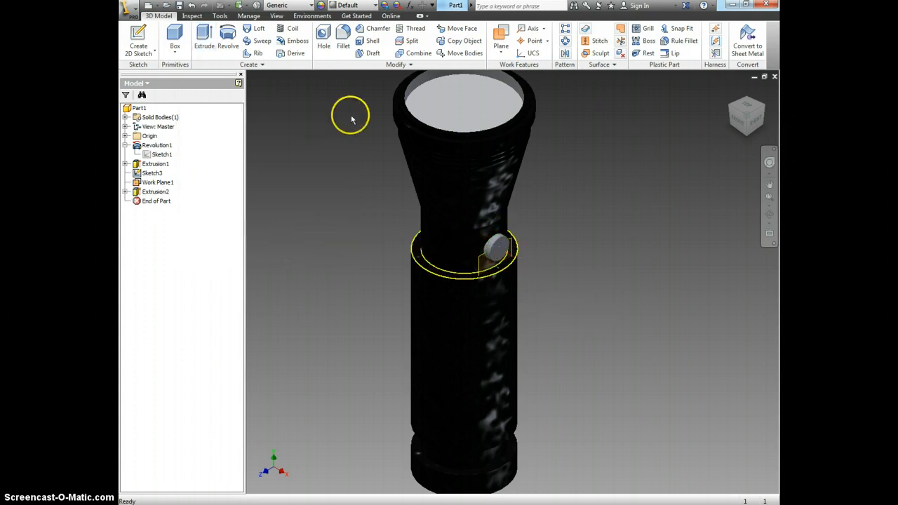
Fillet the outer circular edge of the switch button with a 0.125 in radius
{"action": "left_click", "coordinate": [343, 36]}
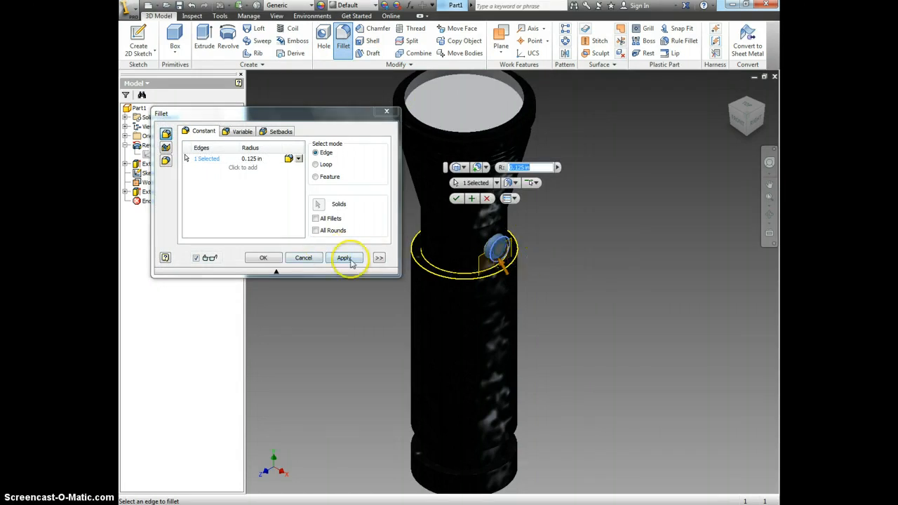
{"action": "left_click", "coordinate": [345, 258]}
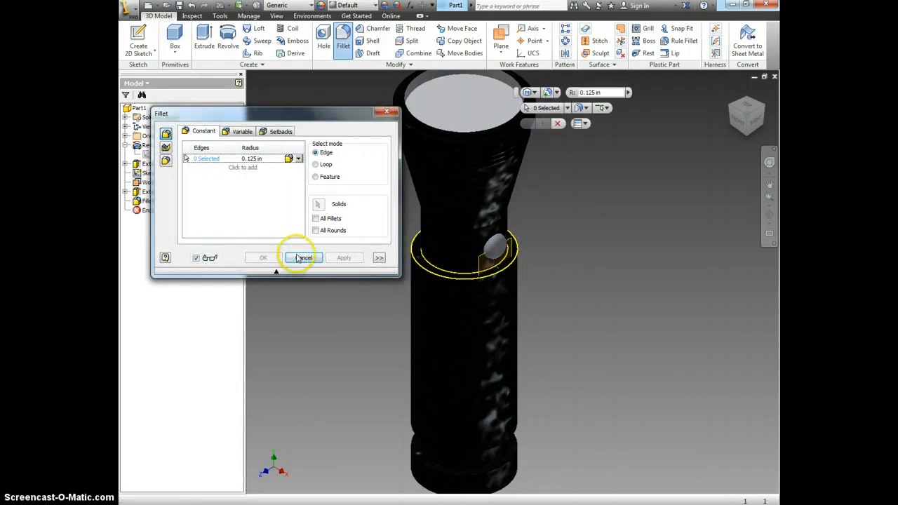
{"action": "left_click", "coordinate": [305, 260]}
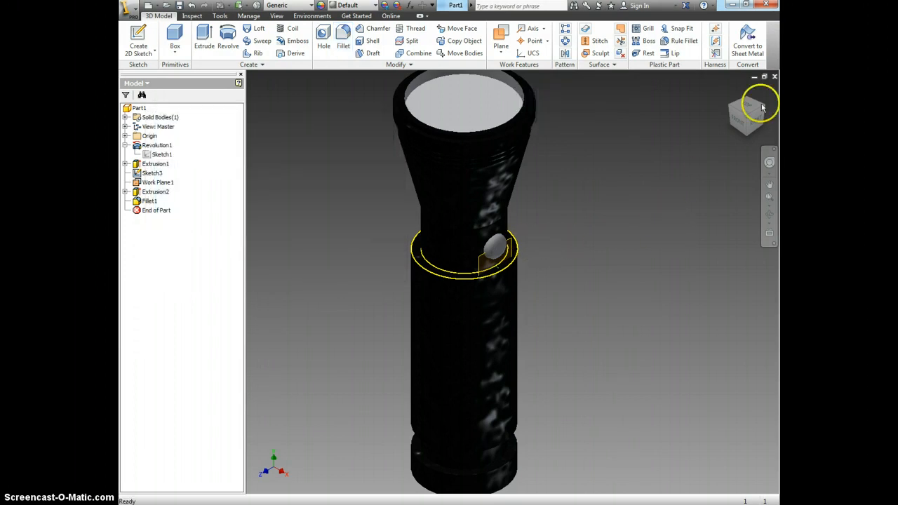
Hide the unused ring sketch at the base of the neck, and show it again
{"action": "left_click", "coordinate": [735, 92]}
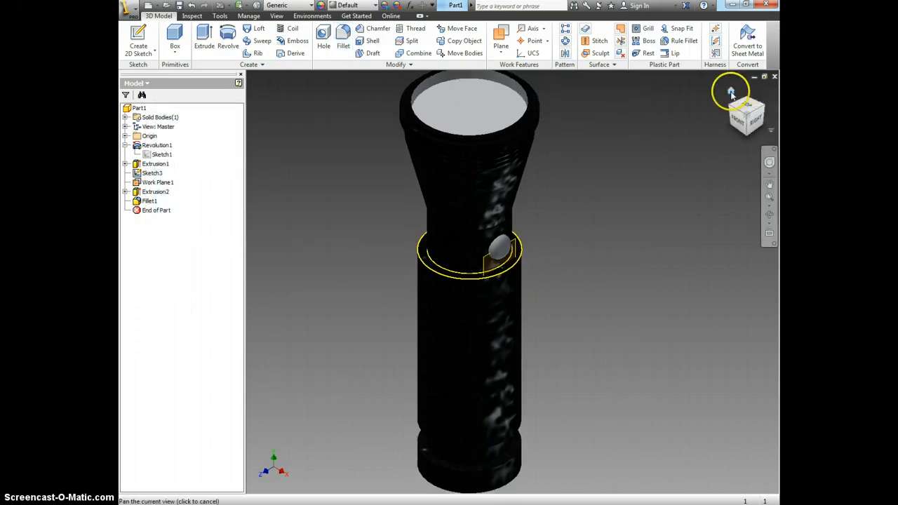
{"action": "left_click", "coordinate": [151, 173]}
{"action": "right_click", "coordinate": [150, 176]}
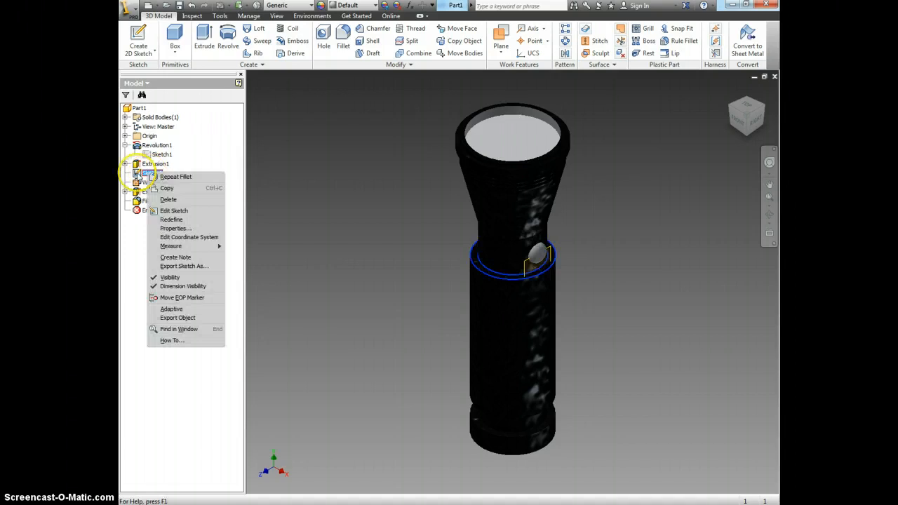
{"action": "left_click", "coordinate": [497, 286]}
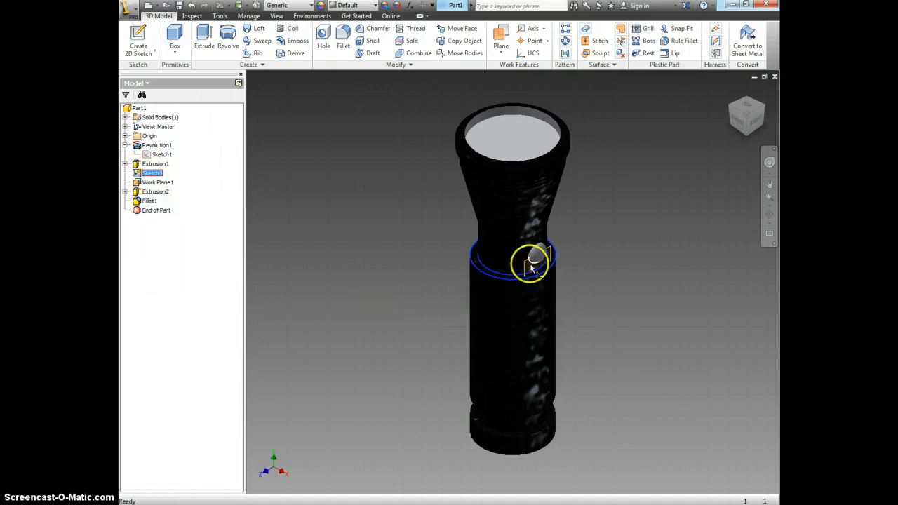
{"action": "left_click", "coordinate": [514, 274]}
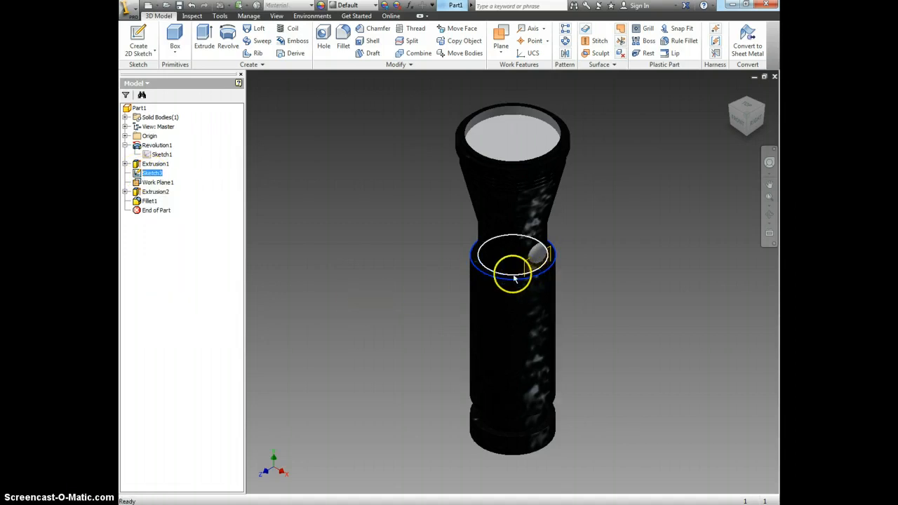
{"action": "right_click", "coordinate": [150, 176]}
{"action": "left_click", "coordinate": [201, 277]}
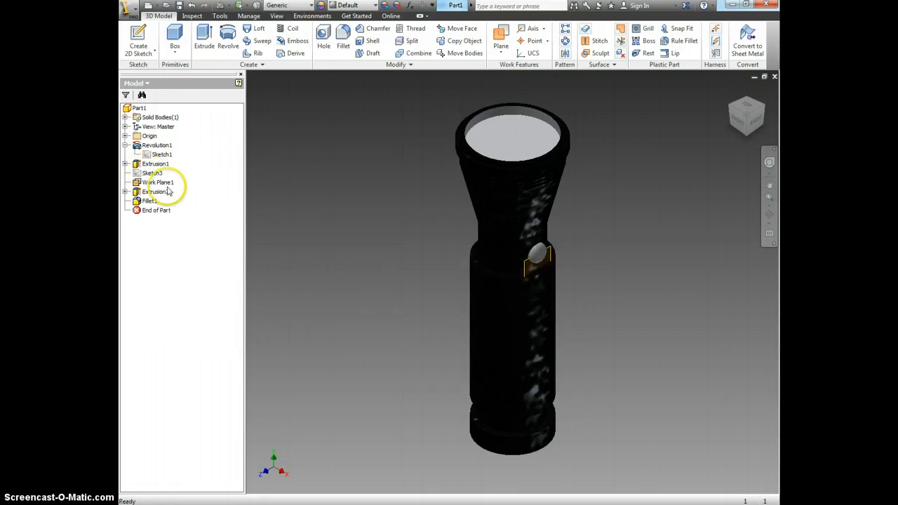
{"action": "right_click", "coordinate": [151, 174]}
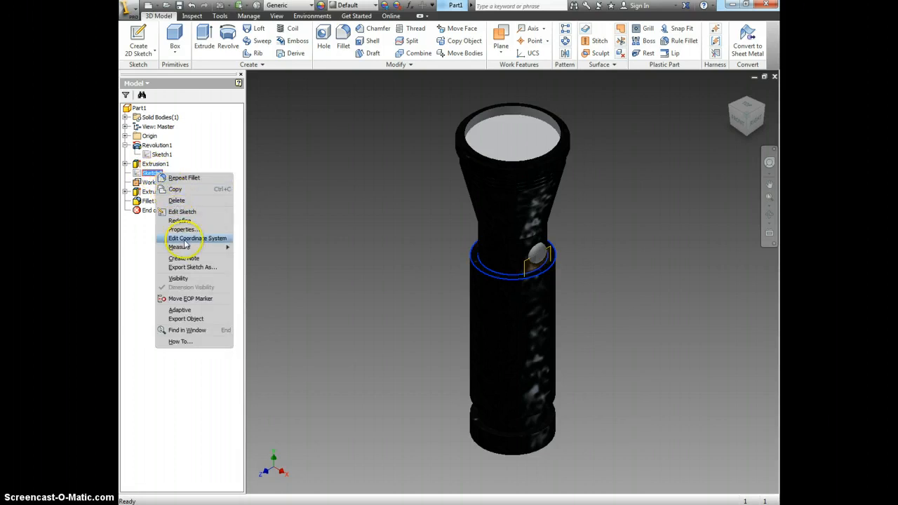
{"action": "left_click", "coordinate": [183, 279]}
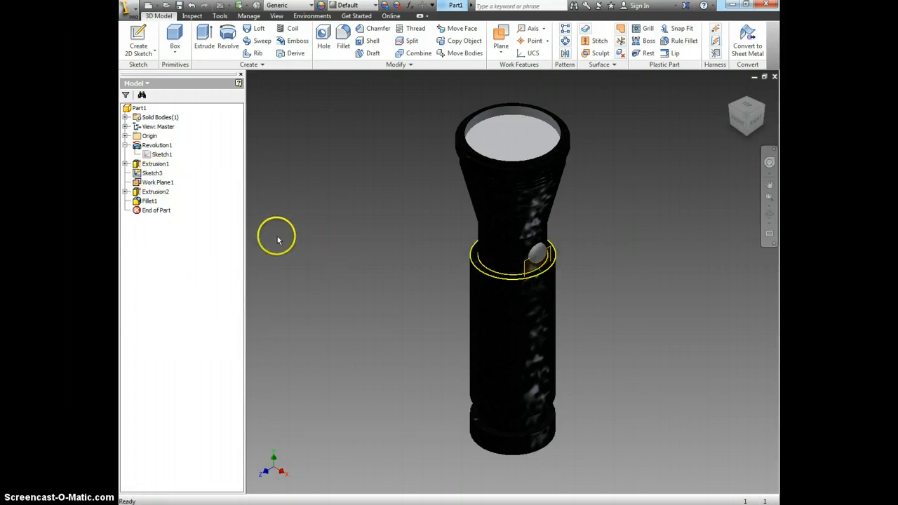
Hide the unused ring sketch at the base of the neck and the tangent work plane behind the switch button
{"action": "right_click", "coordinate": [152, 173]}
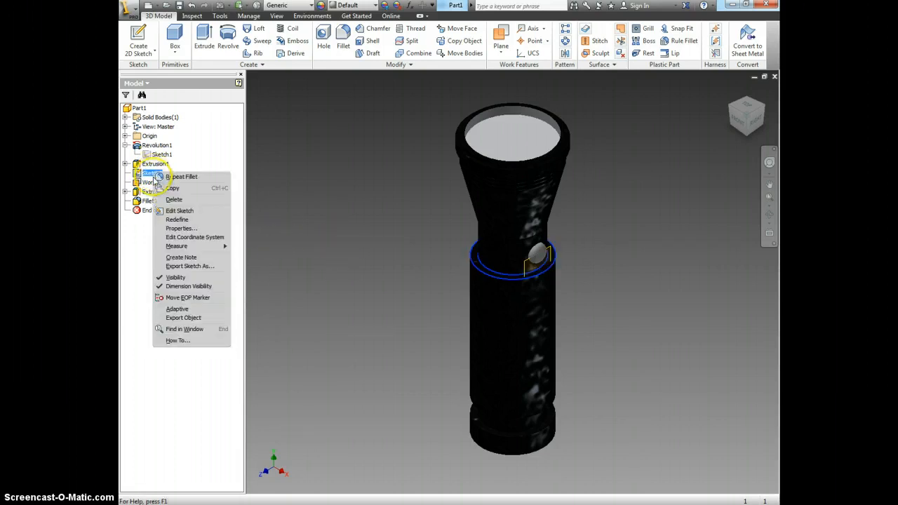
{"action": "left_click", "coordinate": [175, 277]}
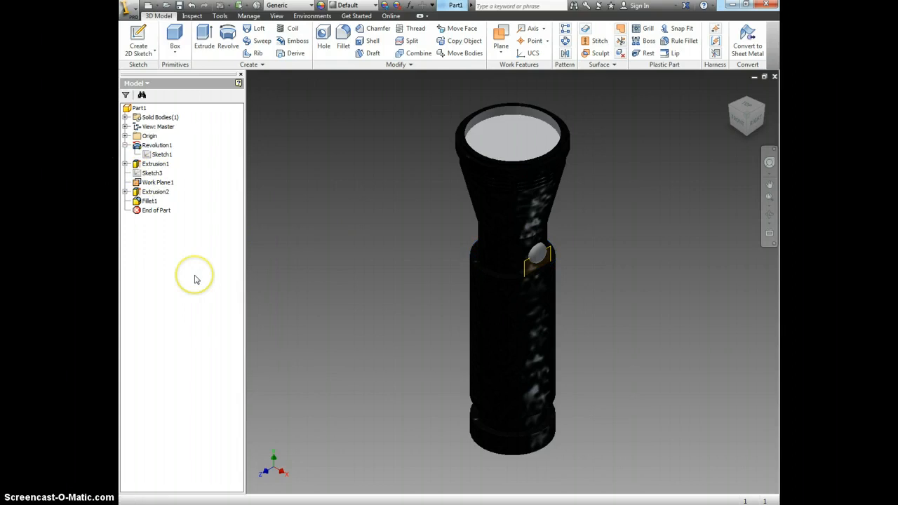
{"action": "right_click", "coordinate": [154, 182]}
{"action": "left_click", "coordinate": [185, 262]}
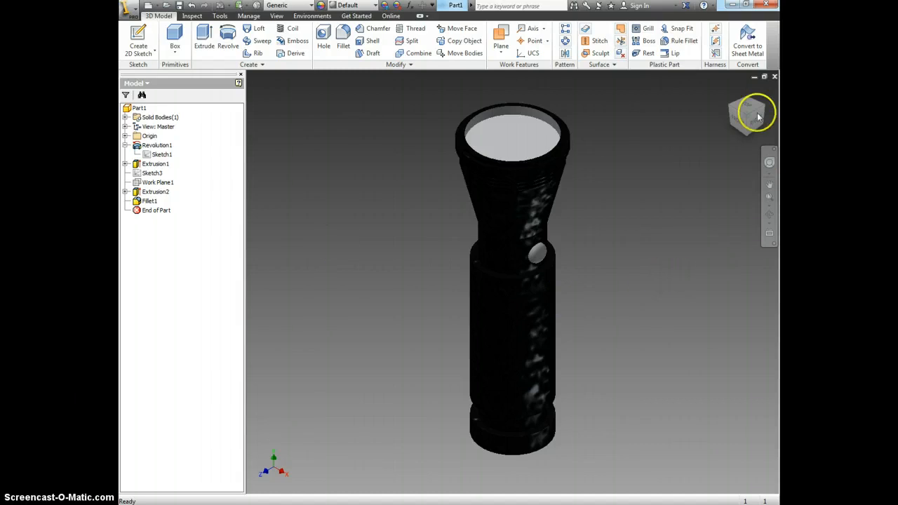
{"action": "left_click", "coordinate": [731, 92]}
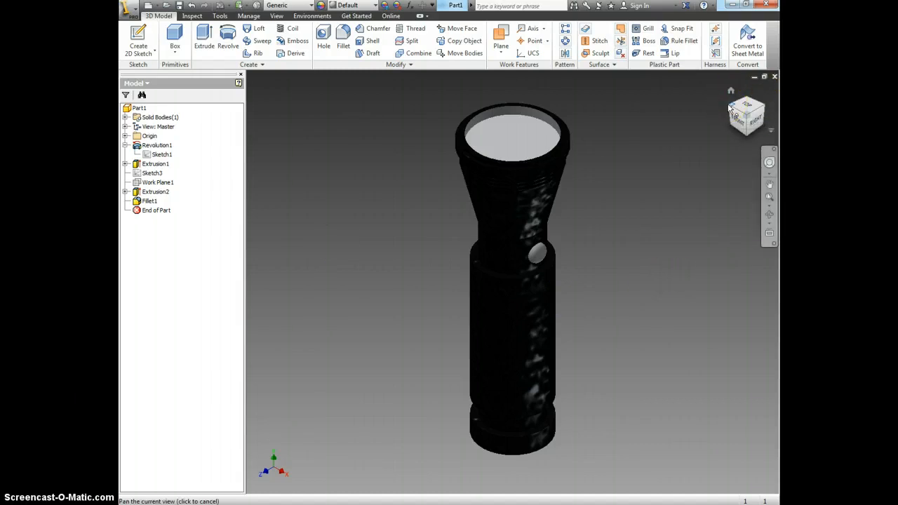
{"action": "left_click", "coordinate": [730, 107]}
{"action": "left_click", "coordinate": [729, 109]}
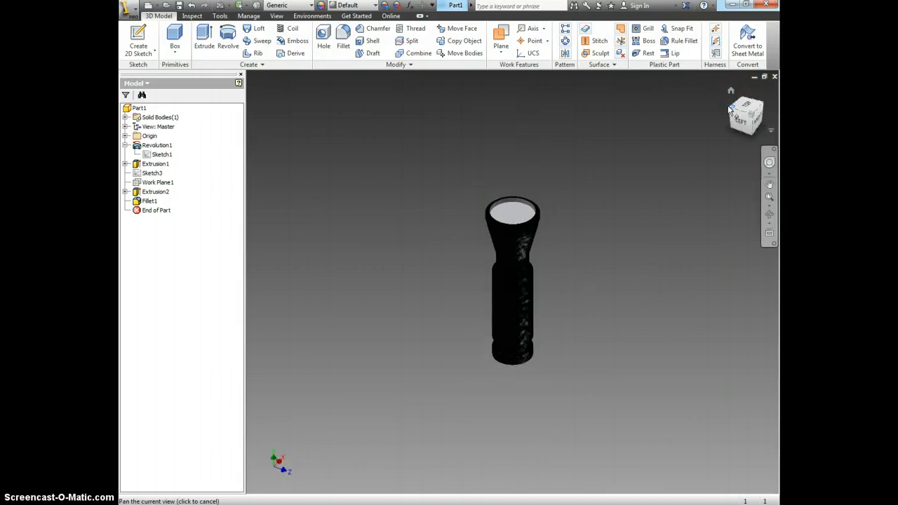
{"action": "left_click", "coordinate": [728, 106]}
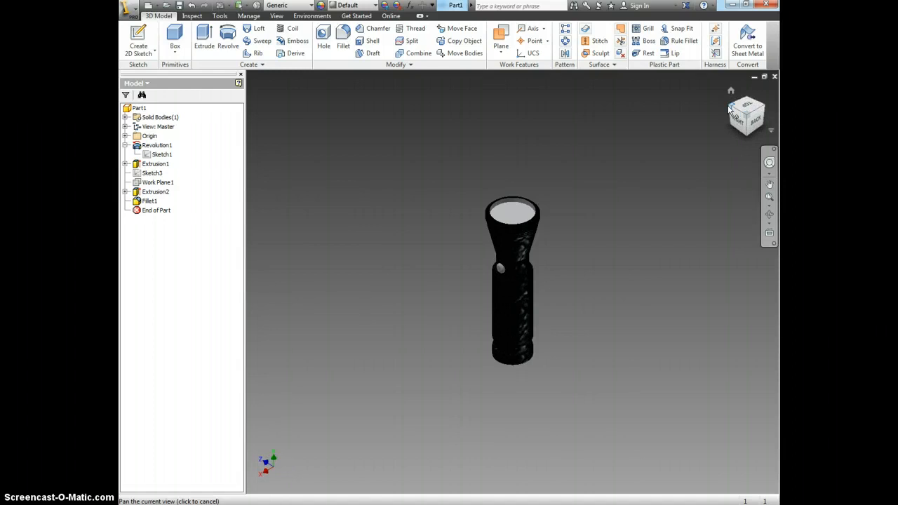
{"action": "left_click", "coordinate": [729, 107]}
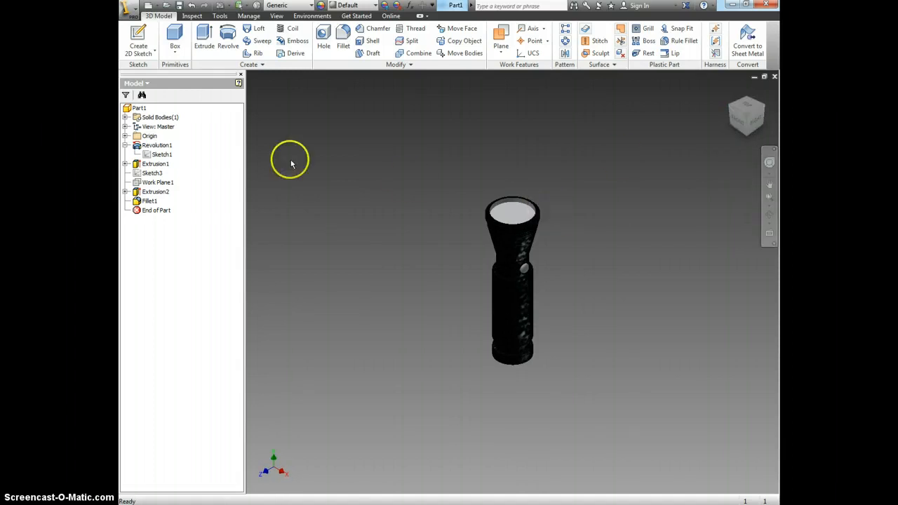
Try to delete the unused ring sketch at the base of the neck together with its dependent sketches, features and work features
{"action": "left_click", "coordinate": [156, 174]}
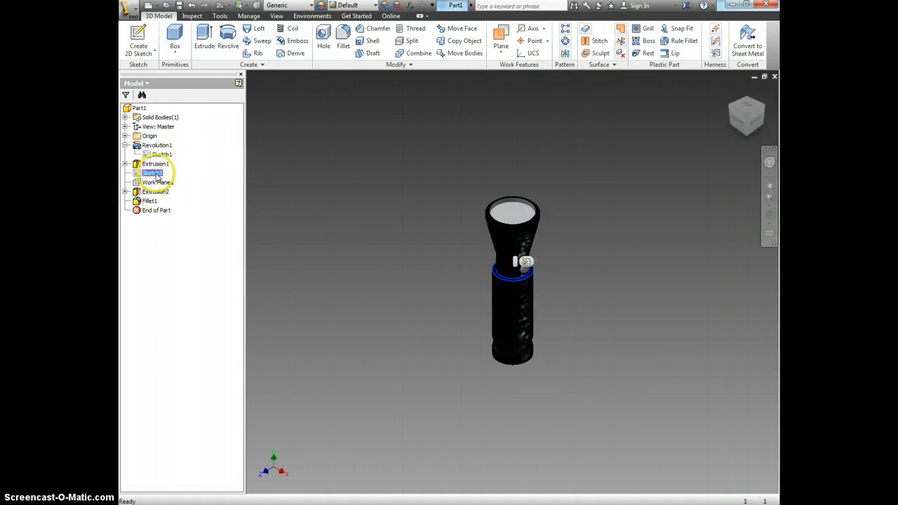
{"action": "right_click", "coordinate": [156, 174]}
{"action": "left_click", "coordinate": [177, 201]}
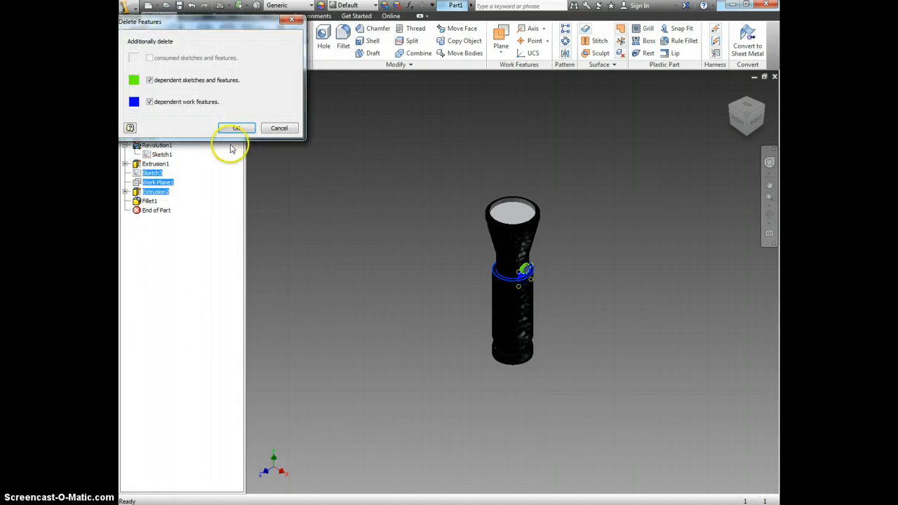
{"action": "left_click", "coordinate": [235, 129]}
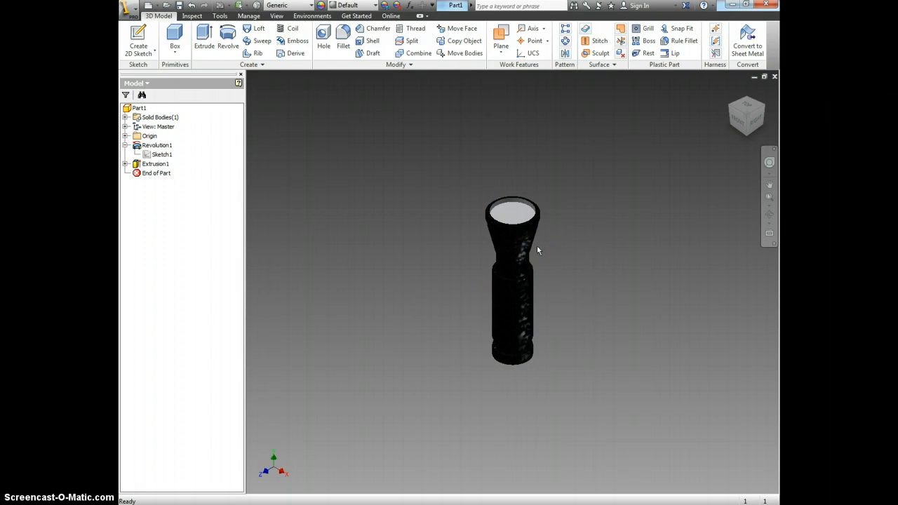
Switch to Internet Explorer to examine the flashlight product photo for comparison with the model, and return to Inventor
{"action": "key", "text": "alt+Tab"}
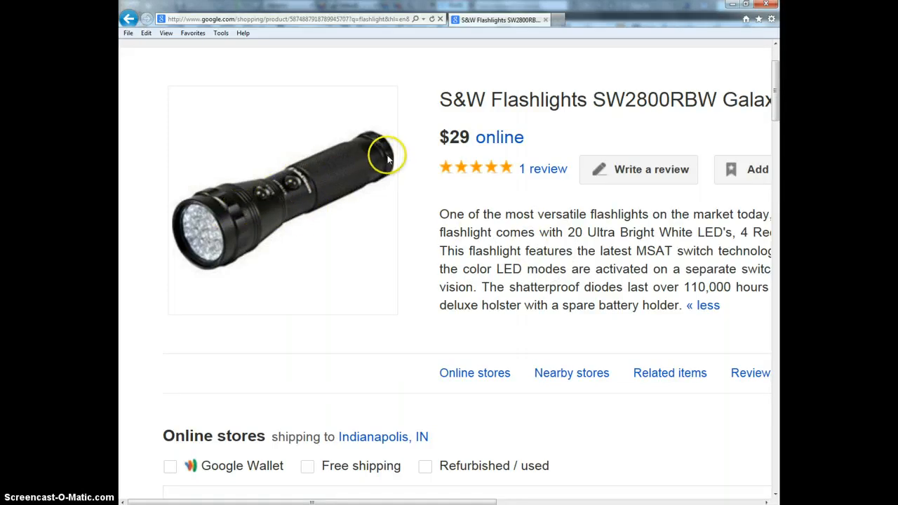
{"action": "key", "text": "alt+Tab"}
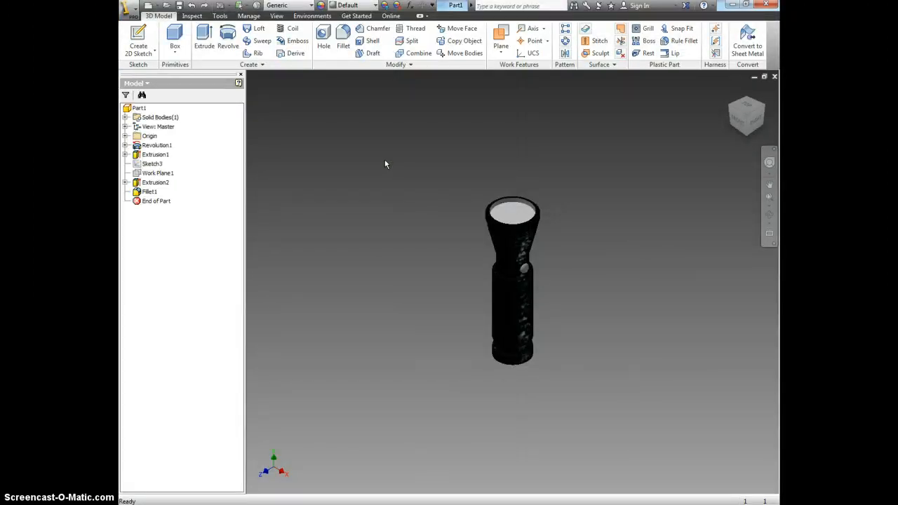
{"action": "left_click_drag", "start_coordinate": [455, 224], "coordinate": [567, 277]}
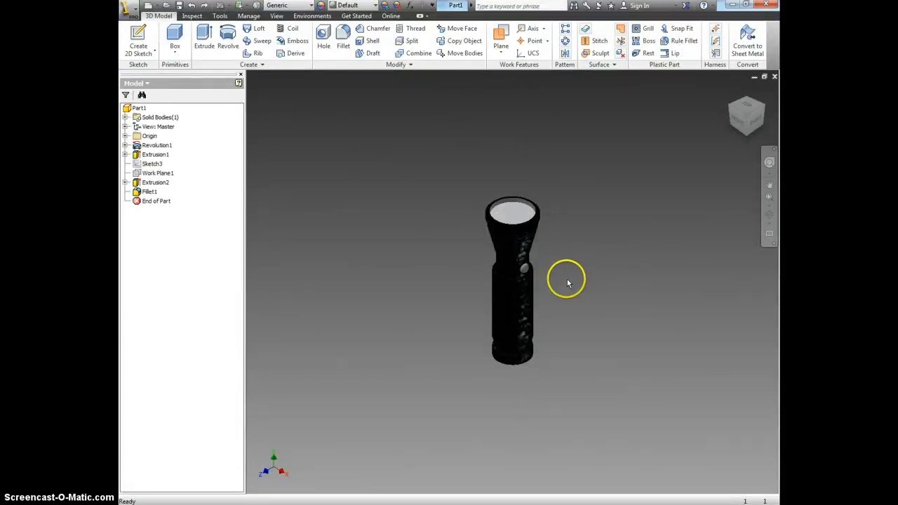